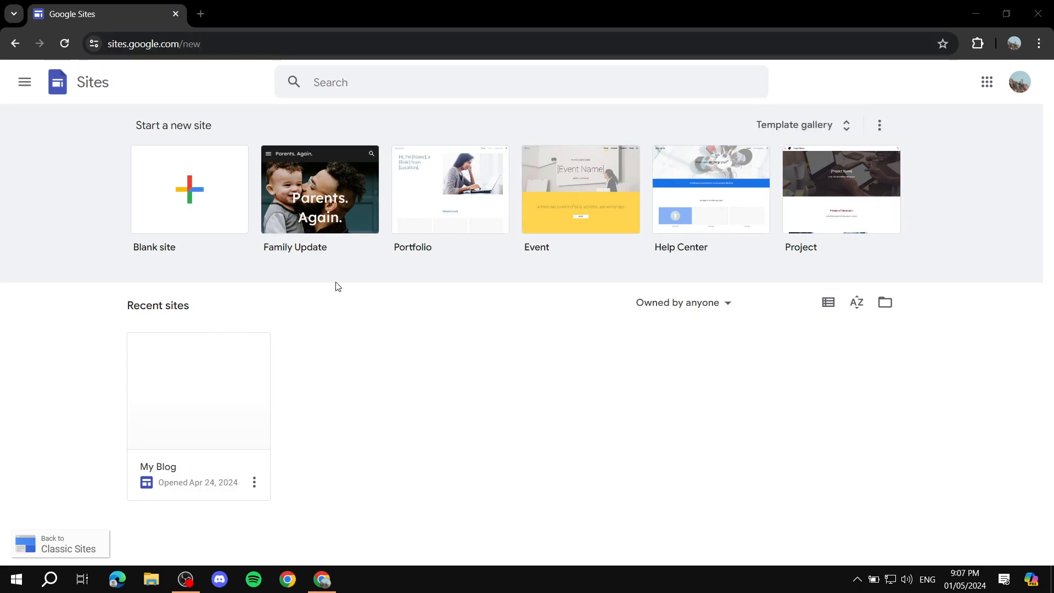
# Browse the full template gallery and create a site from the Holiday Party template.
pyautogui.click(823, 128)
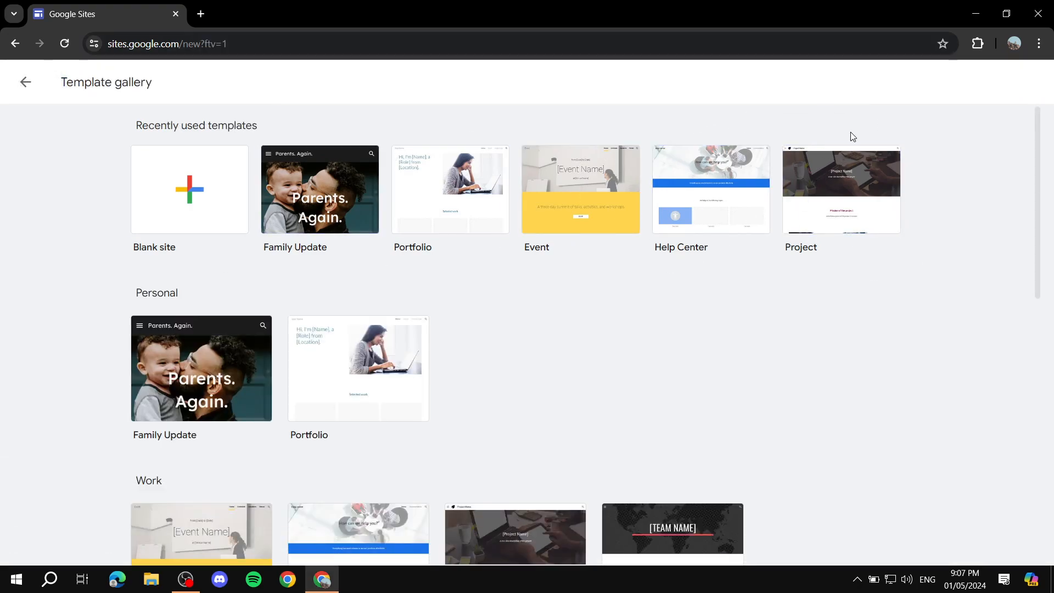
pyautogui.scroll(-5, 939, 159)
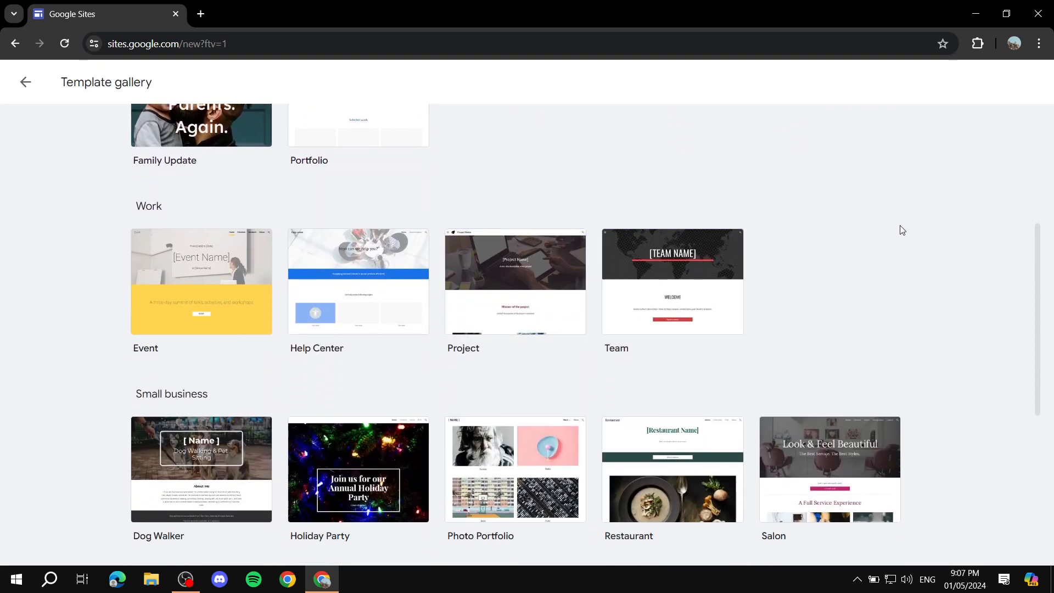
pyautogui.scroll(-4, 900, 228)
pyautogui.scroll(-3, 624, 287)
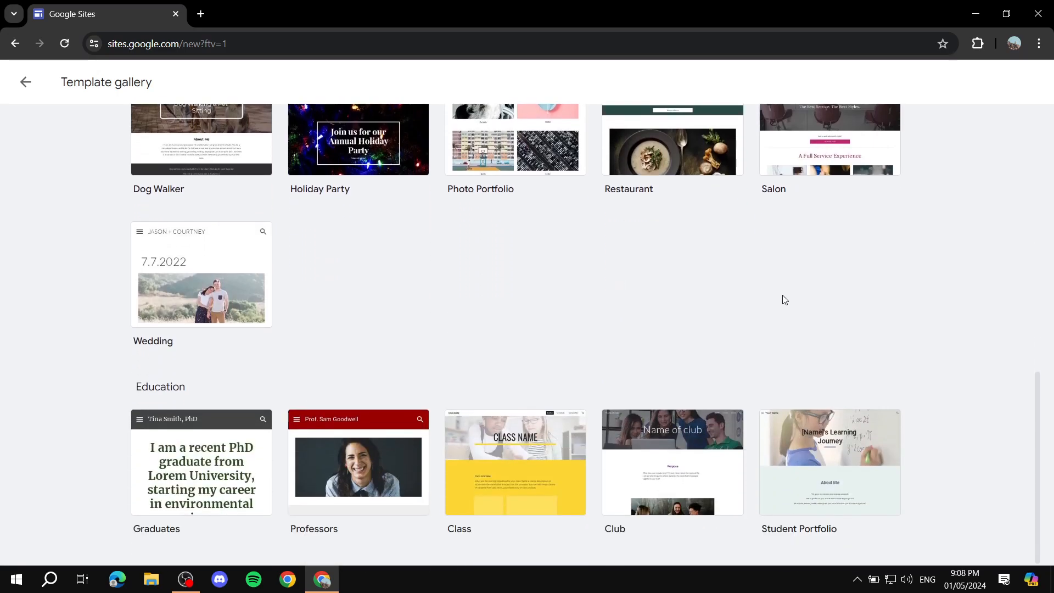
pyautogui.scroll(4, 847, 396)
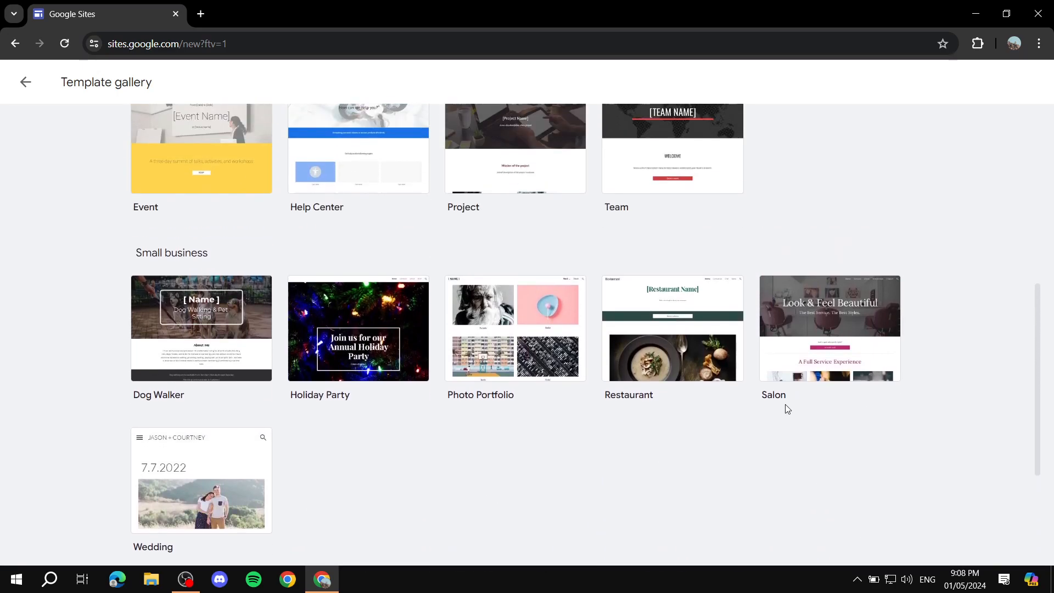
pyautogui.scroll(3, 792, 404)
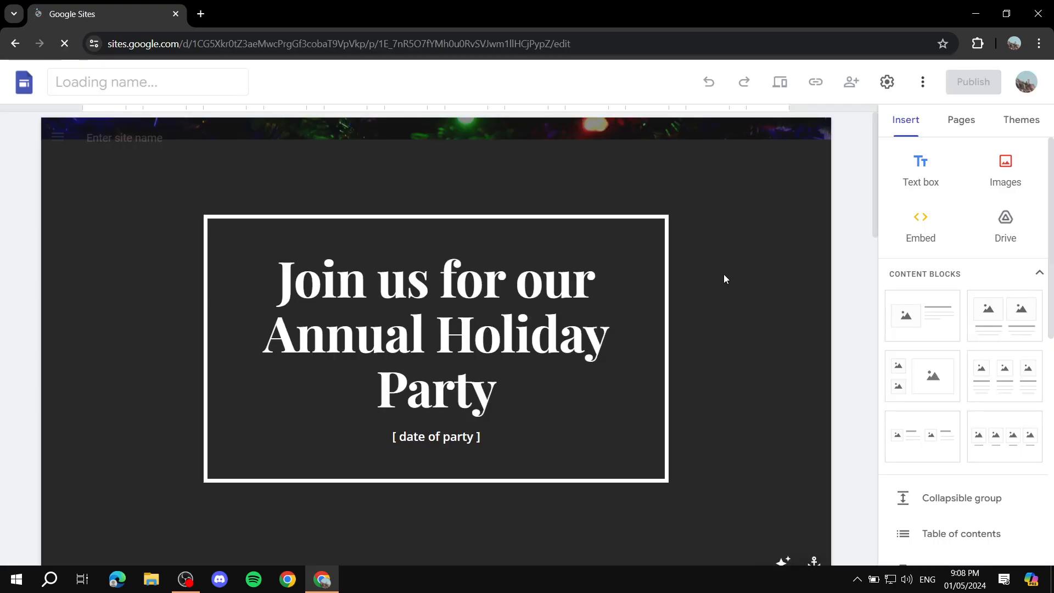
# Look over the Holiday Party template's home page and return to the list of sites.
pyautogui.scroll(-10, 723, 278)
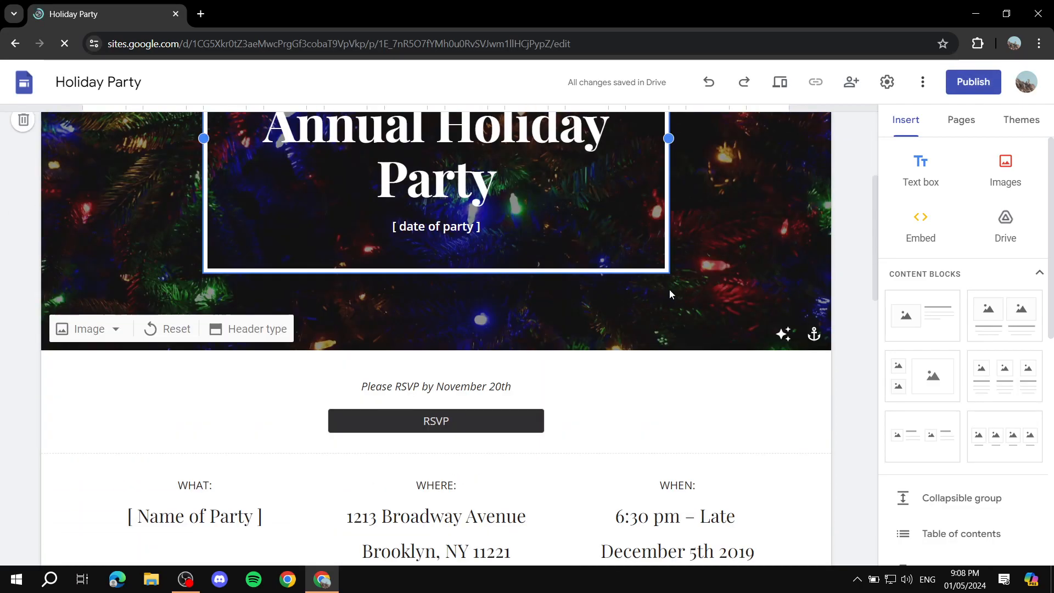
pyautogui.scroll(-8, 494, 291)
pyautogui.scroll(20, 522, 302)
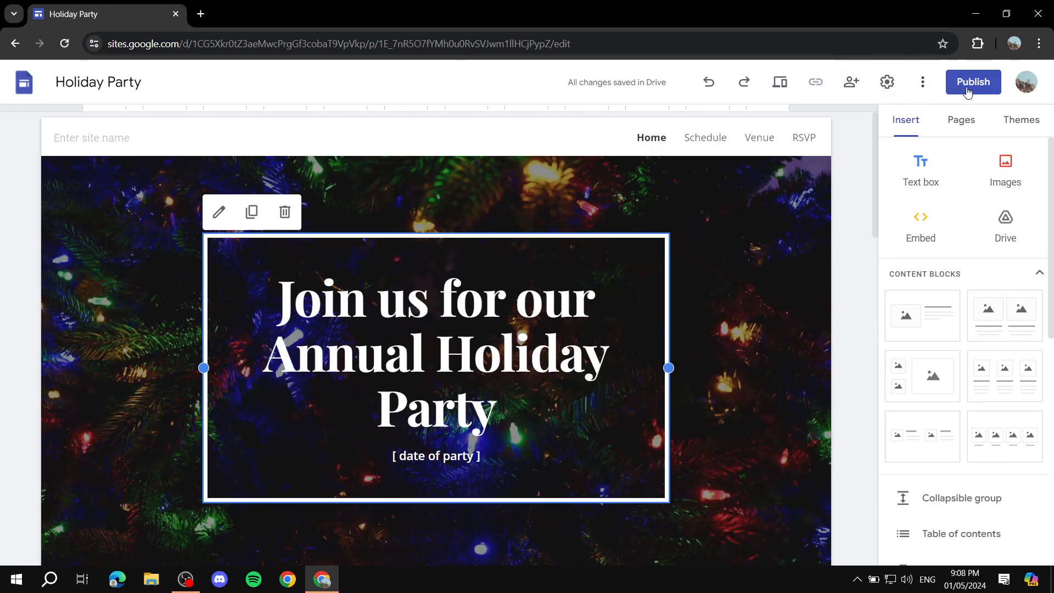
pyautogui.click(32, 86)
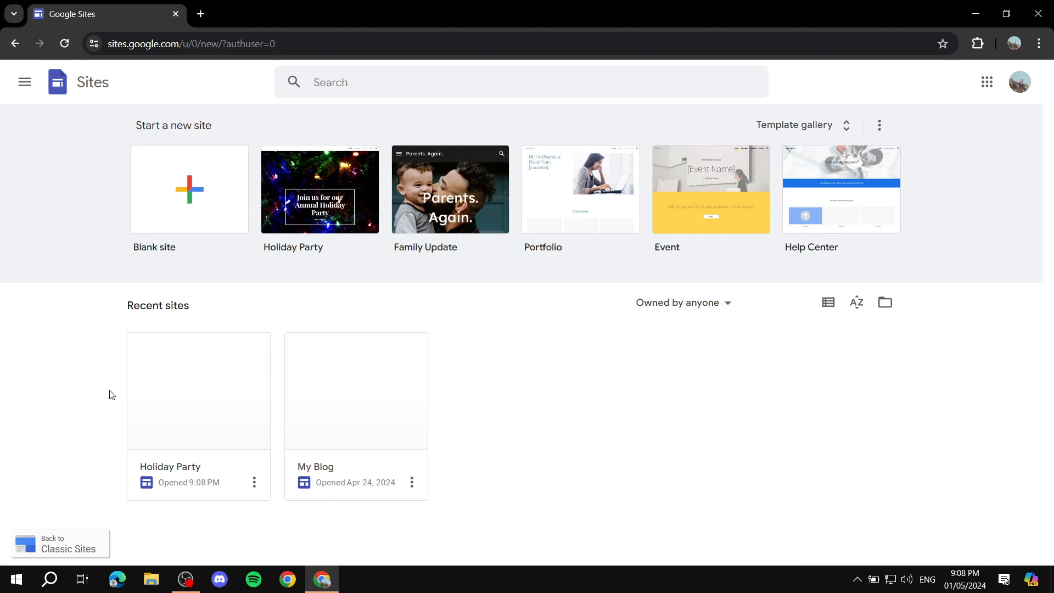
pyautogui.moveTo(114, 314); pyautogui.dragTo(285, 311)
pyautogui.click(289, 313)
pyautogui.moveTo(96, 313); pyautogui.dragTo(238, 313)
pyautogui.click(279, 318)
# Remove the Holiday Party site from the recent sites and confirm moving it to the trash.
pyautogui.click(254, 482)
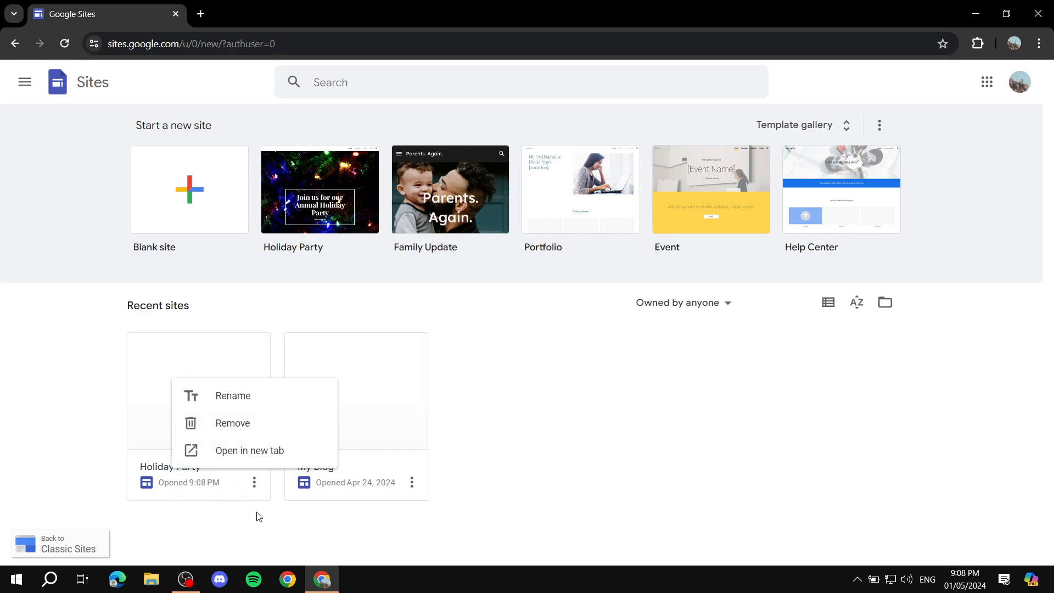
pyautogui.click(240, 426)
pyautogui.click(742, 361)
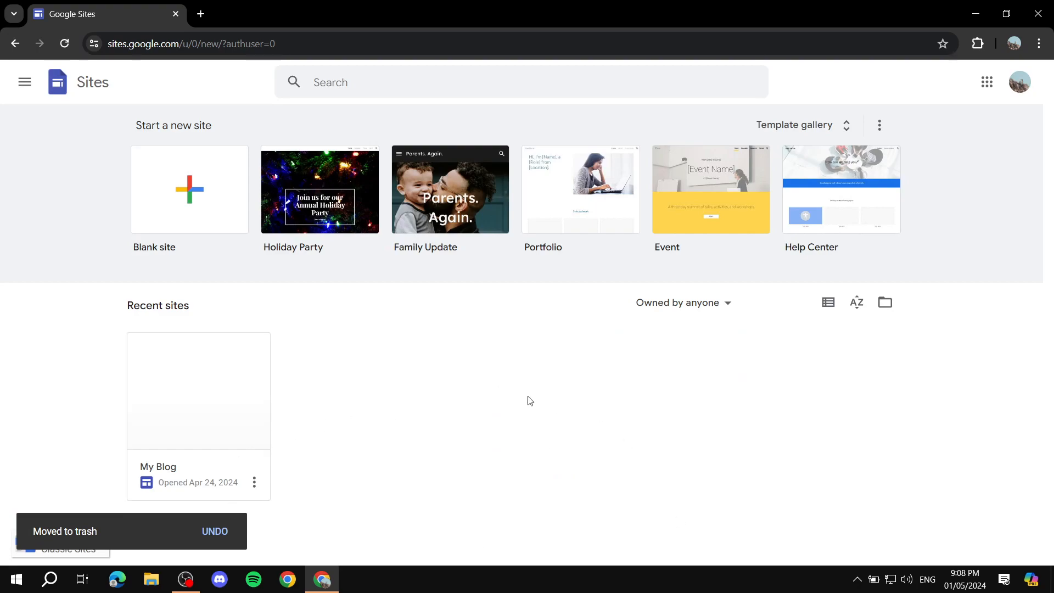
# Open the My Blog site and examine its home page header and colour blog entries.
pyautogui.click(226, 404)
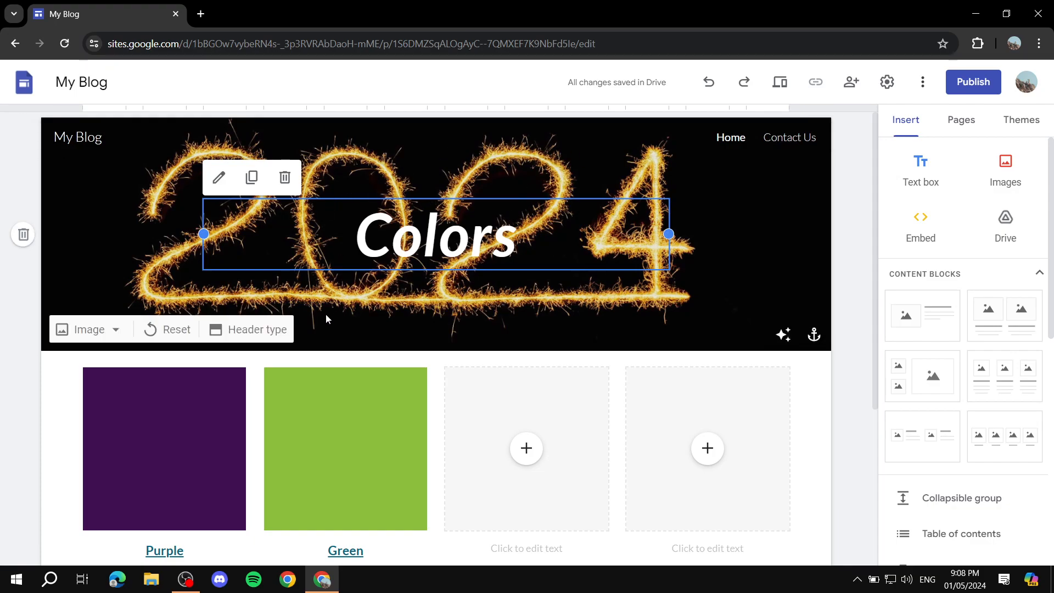
pyautogui.scroll(-4, 329, 315)
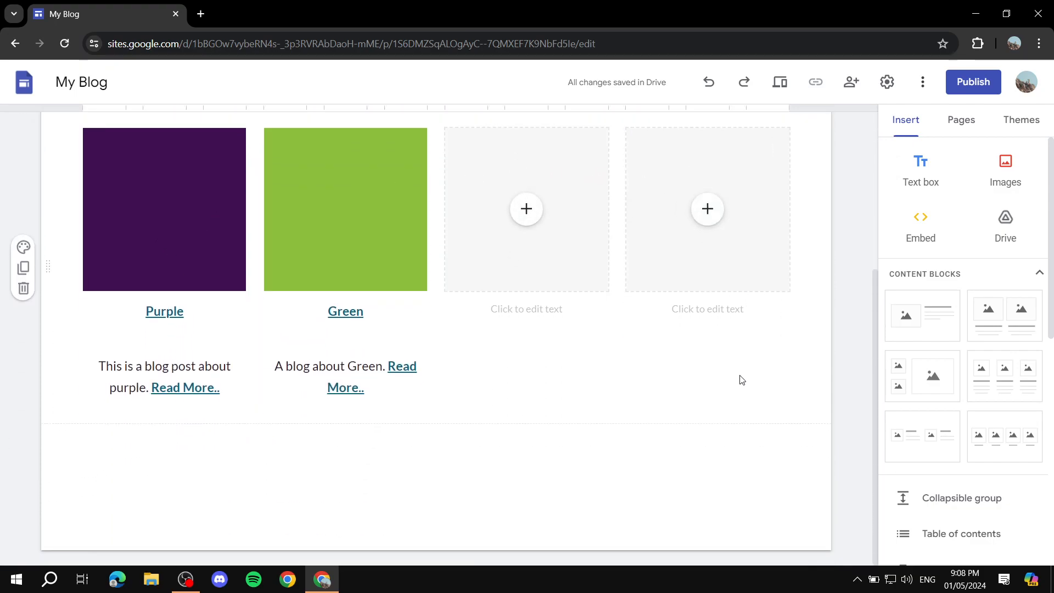
pyautogui.scroll(4, 230, 353)
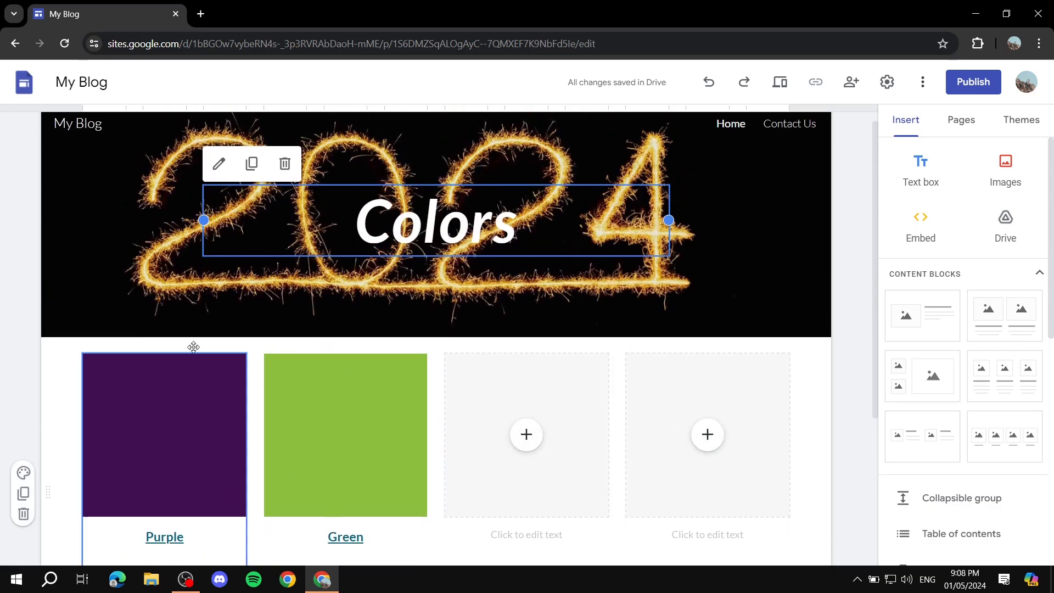
pyautogui.scroll(-1, 353, 499)
pyautogui.scroll(1, 386, 469)
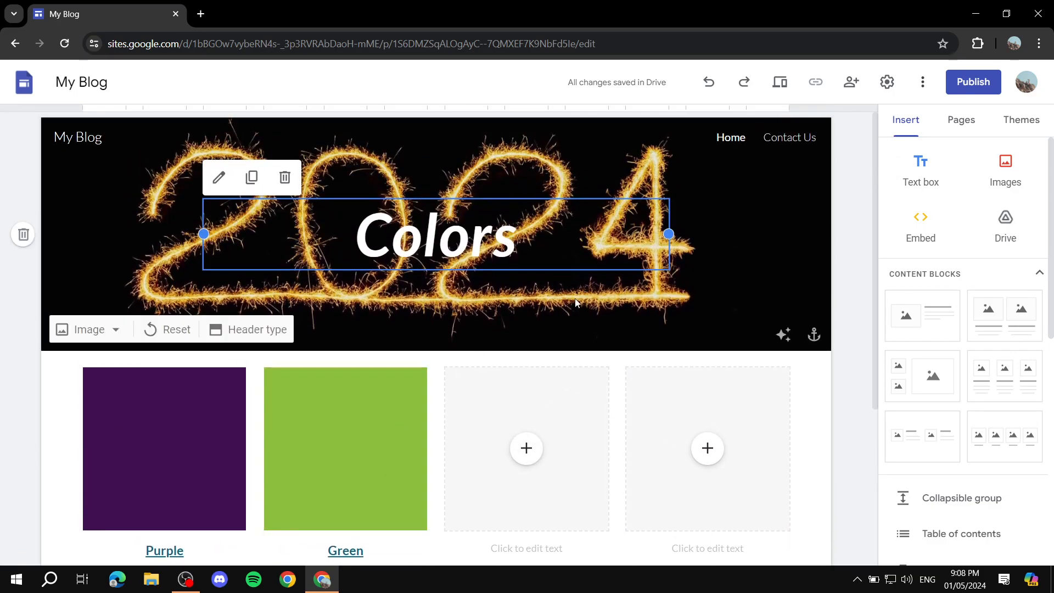
# Examine the hidden Purple and Green pages of the My Blog site.
pyautogui.click(966, 121)
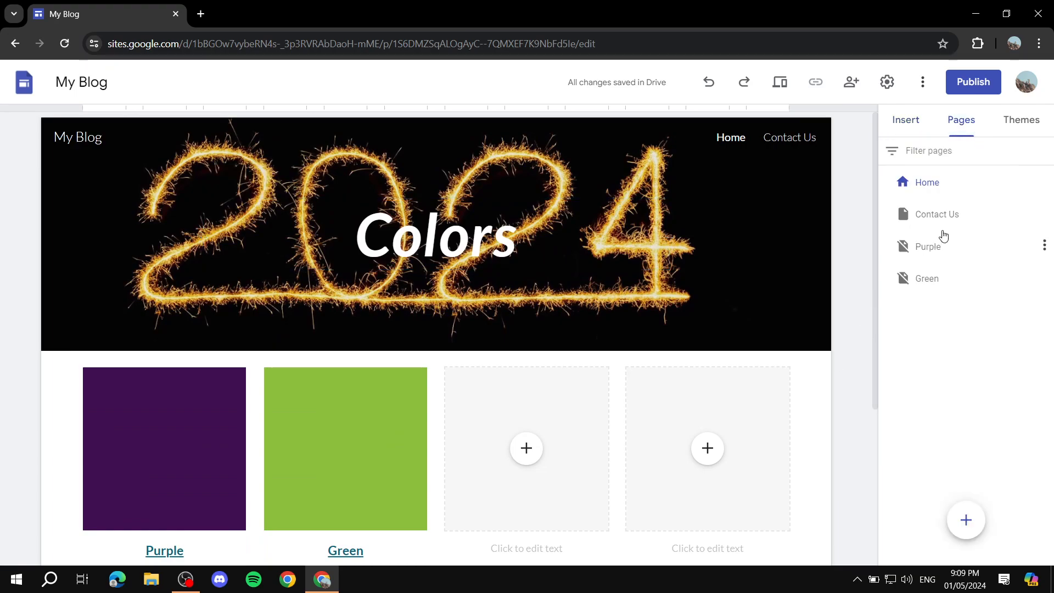
pyautogui.click(950, 250)
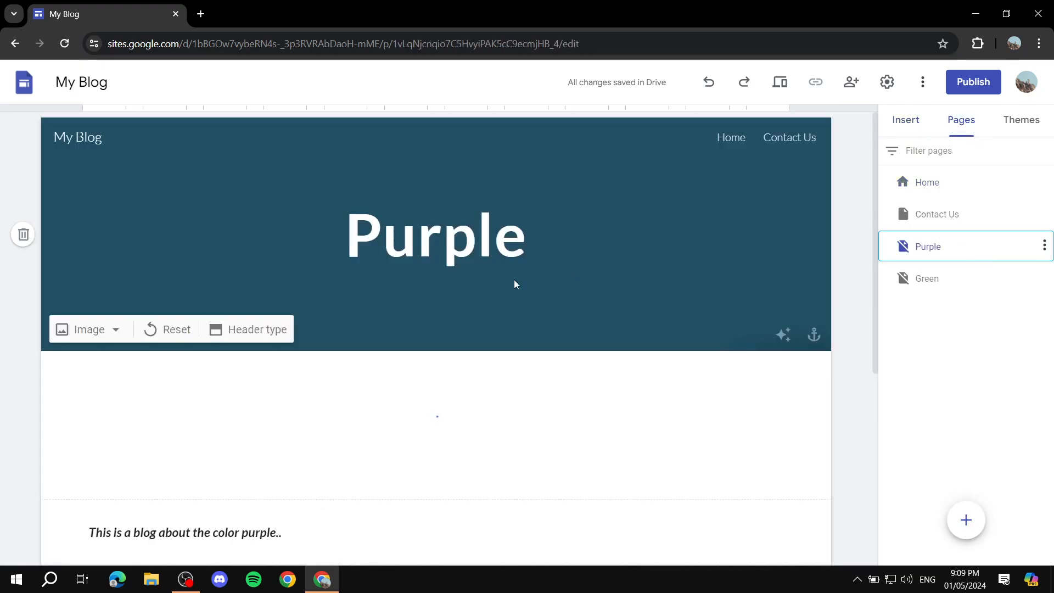
pyautogui.scroll(-3, 499, 233)
pyautogui.click(957, 284)
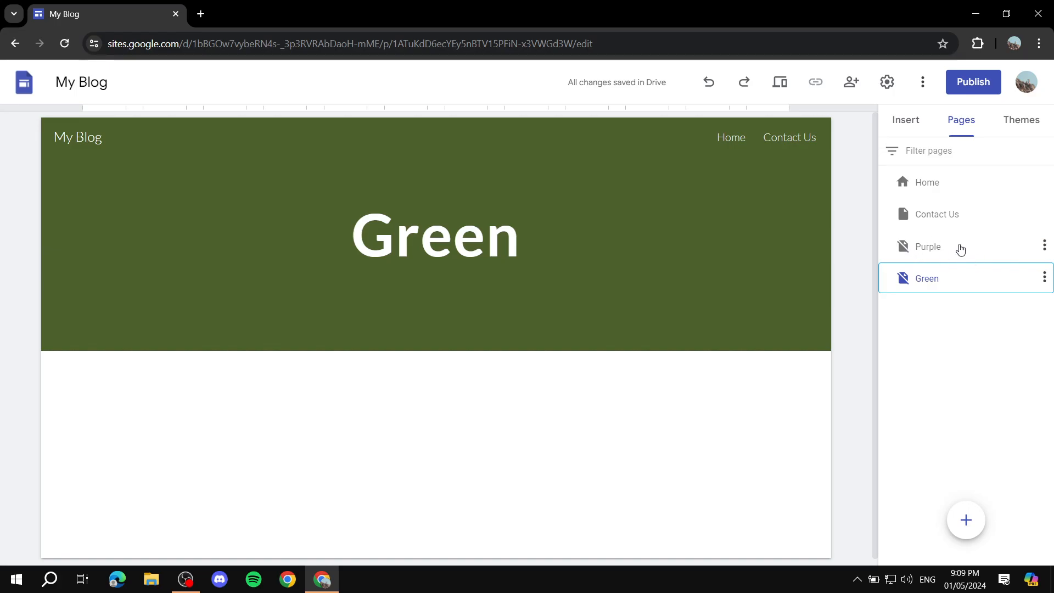
# Go back to the Home page and follow the Green entry's heading link to view its blog page.
pyautogui.click(924, 187)
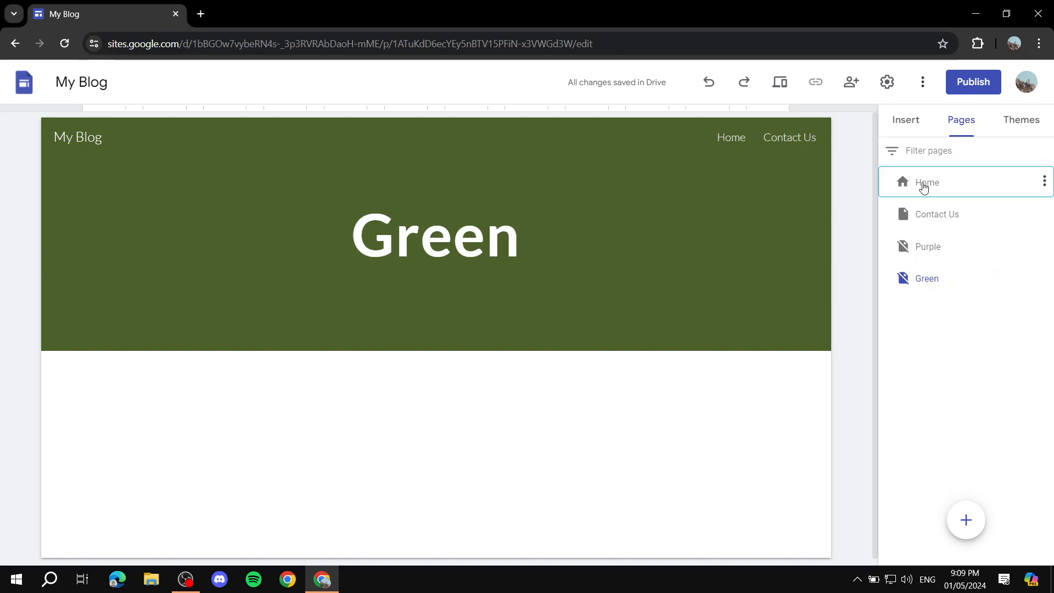
pyautogui.scroll(-4, 675, 232)
pyautogui.scroll(3, 220, 346)
pyautogui.scroll(-3, 176, 356)
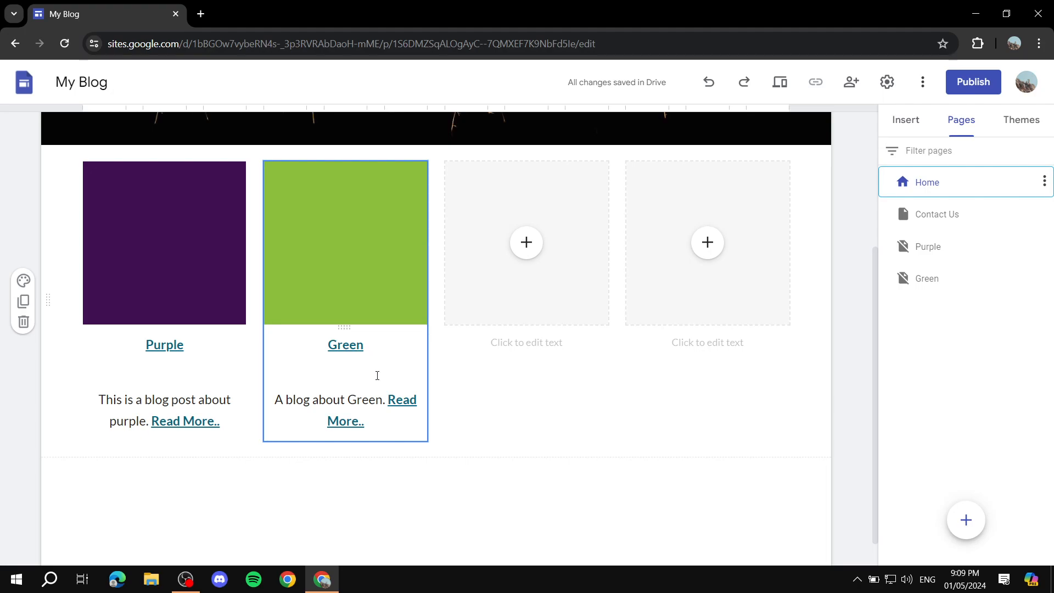
pyautogui.click(342, 345)
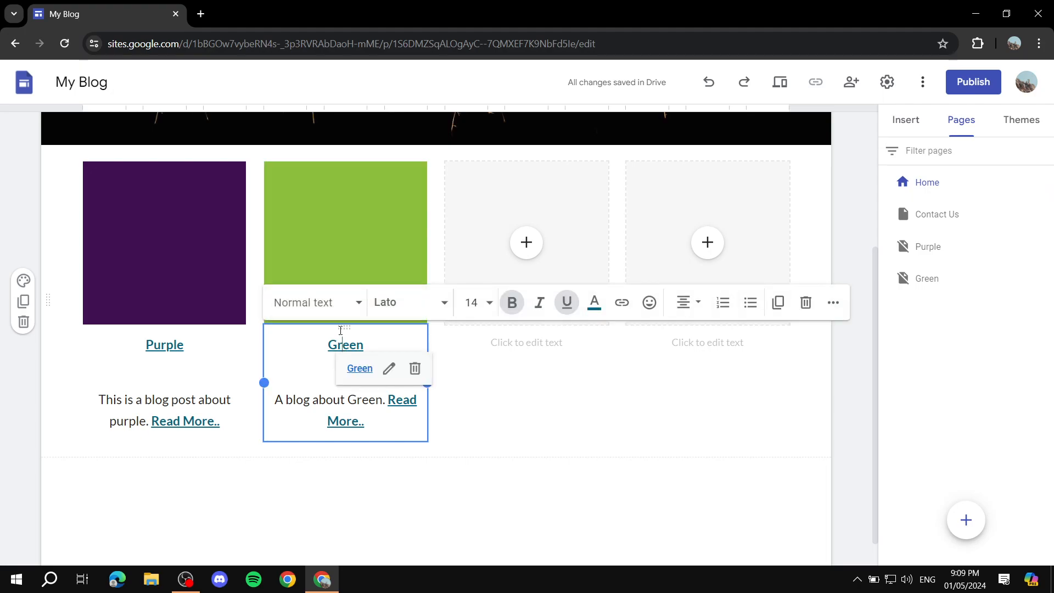
pyautogui.click(360, 369)
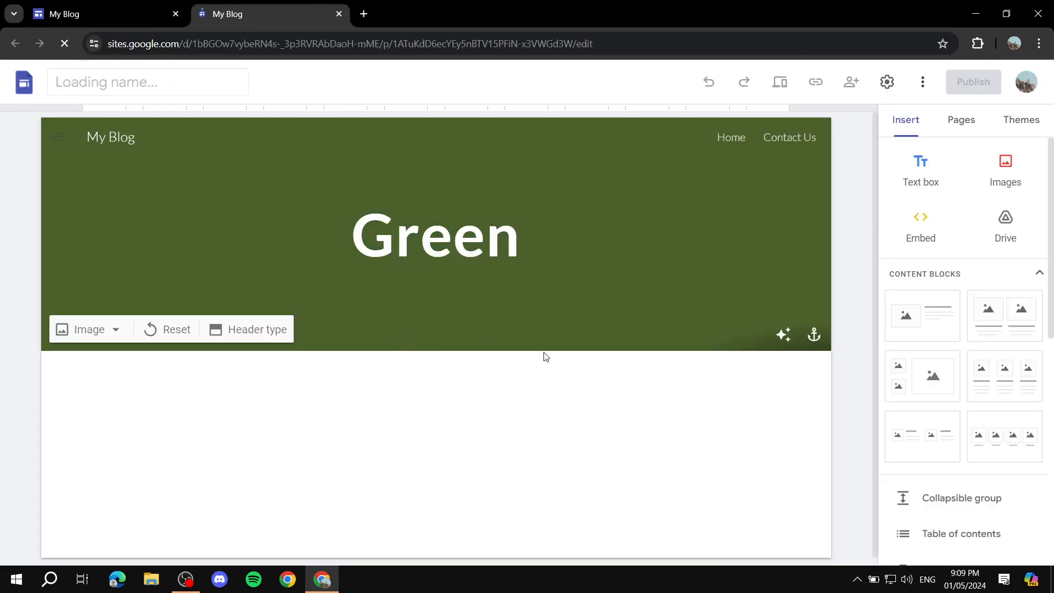
pyautogui.scroll(-2, 792, 204)
# Return to the list of sites, create a blank site and dismiss the template suggestion.
pyautogui.click(20, 83)
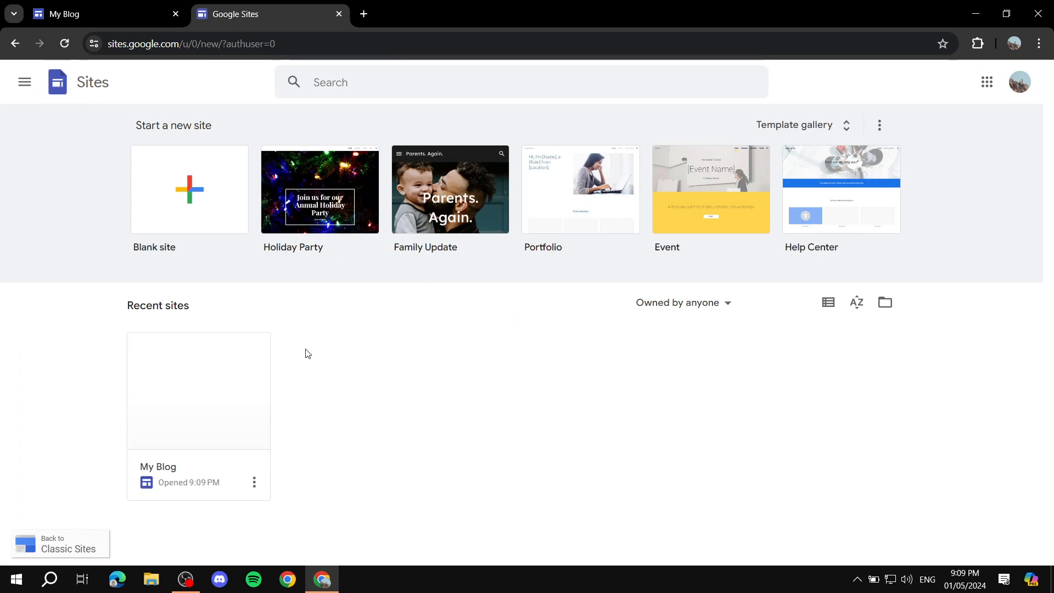
pyautogui.click(189, 186)
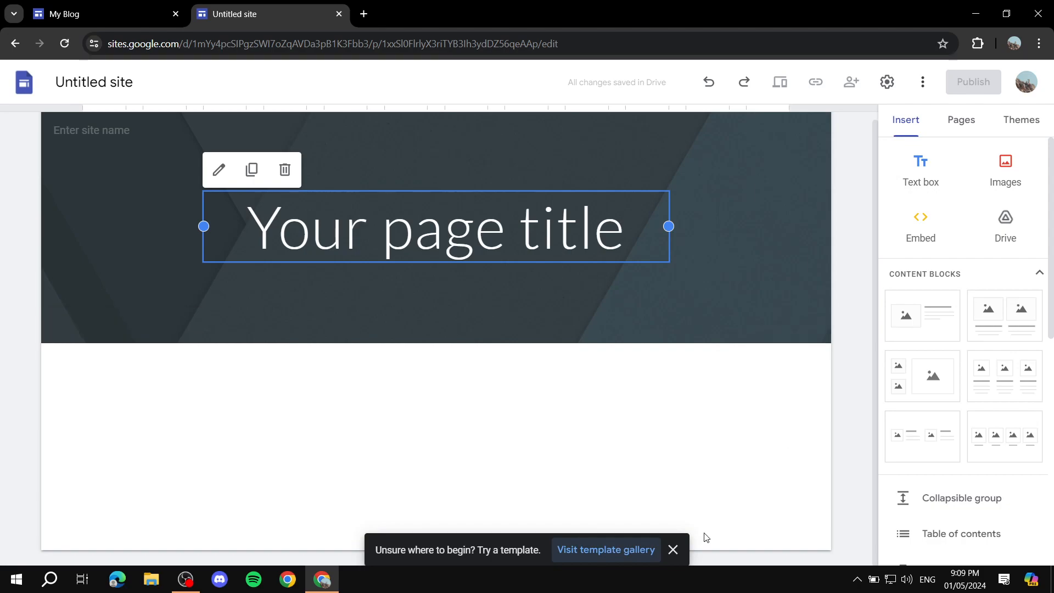
pyautogui.click(673, 549)
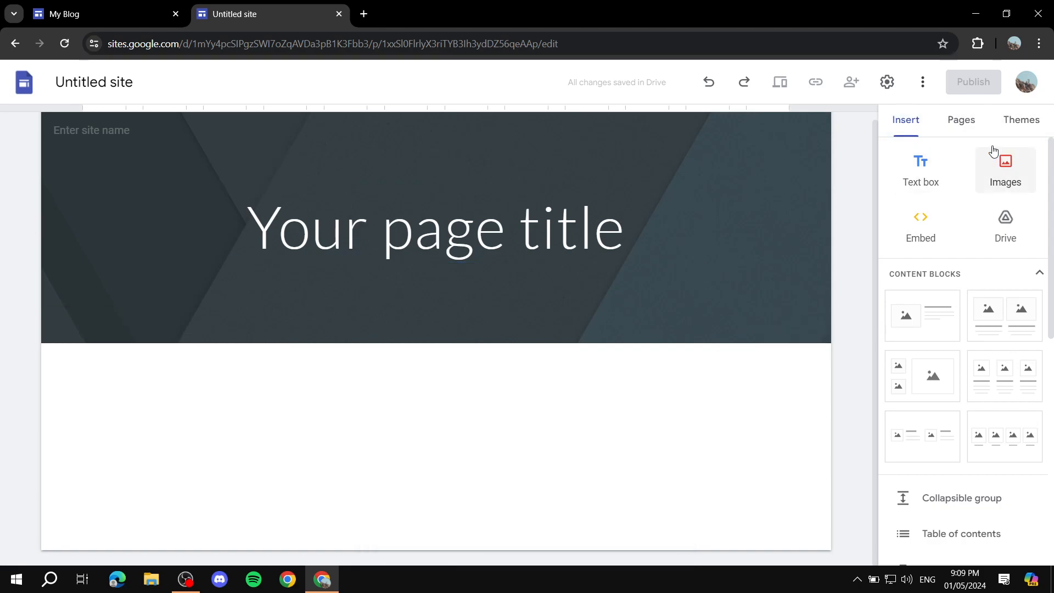
# Show the site's theme options and look at the theme import dialog, closing it without importing anything.
pyautogui.click(1025, 125)
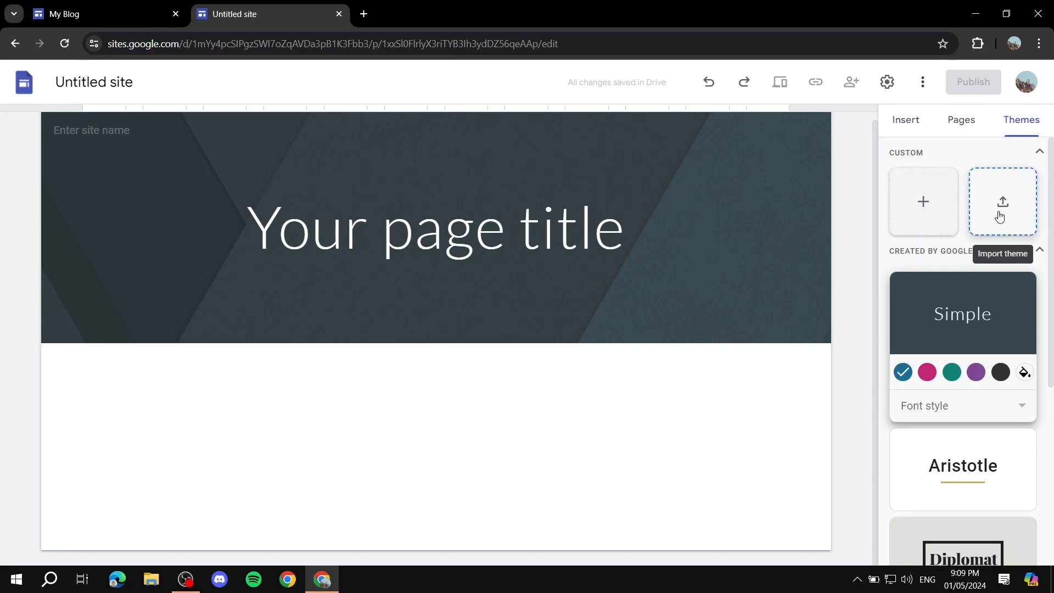
pyautogui.click(1015, 199)
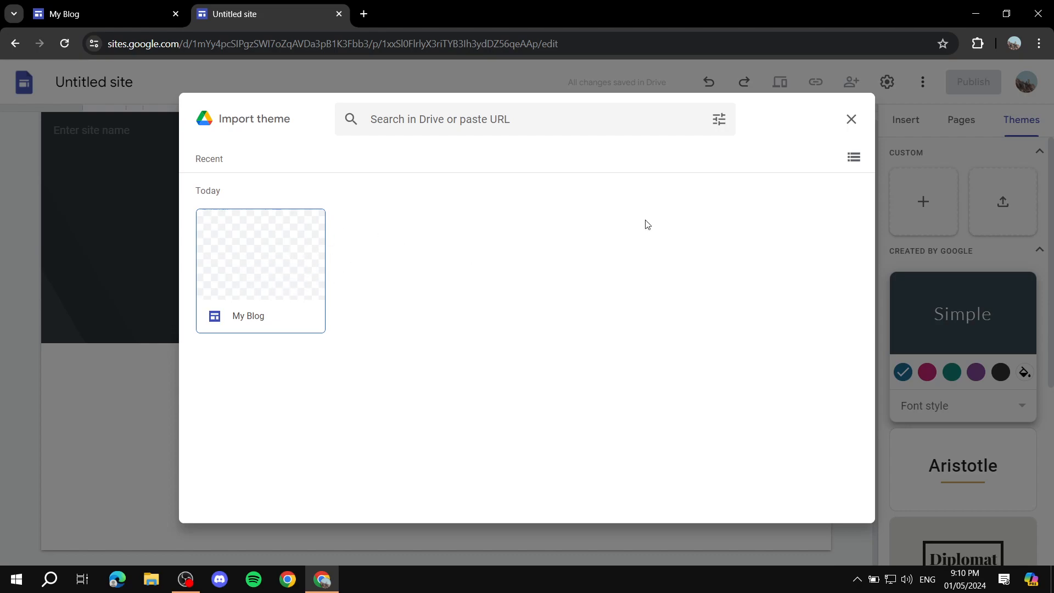
pyautogui.click(849, 118)
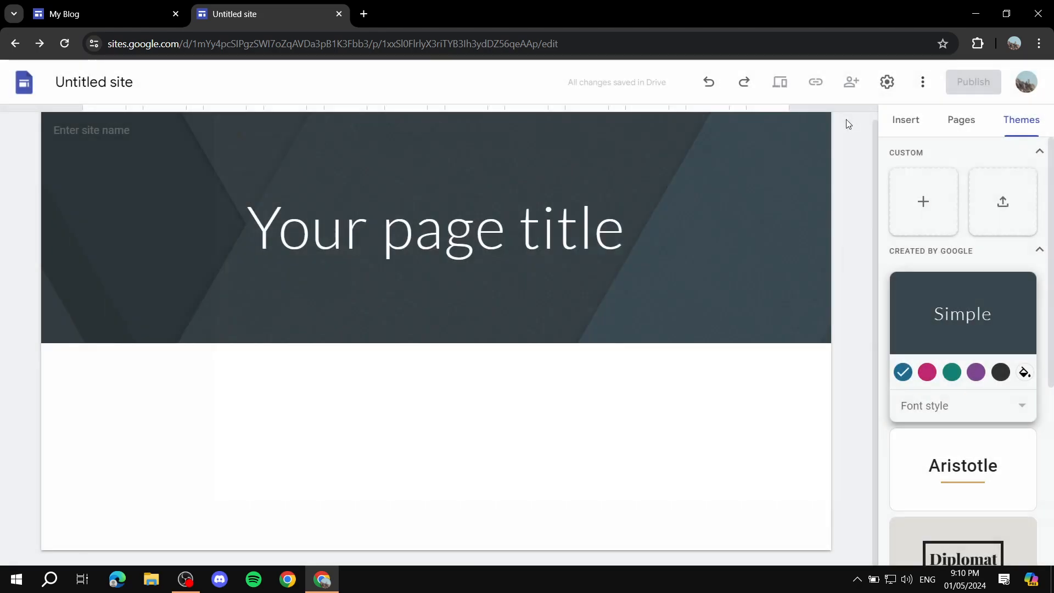
# Start a custom theme named Theme 1 and upload Tutorial.png as its logo.
pyautogui.click(923, 203)
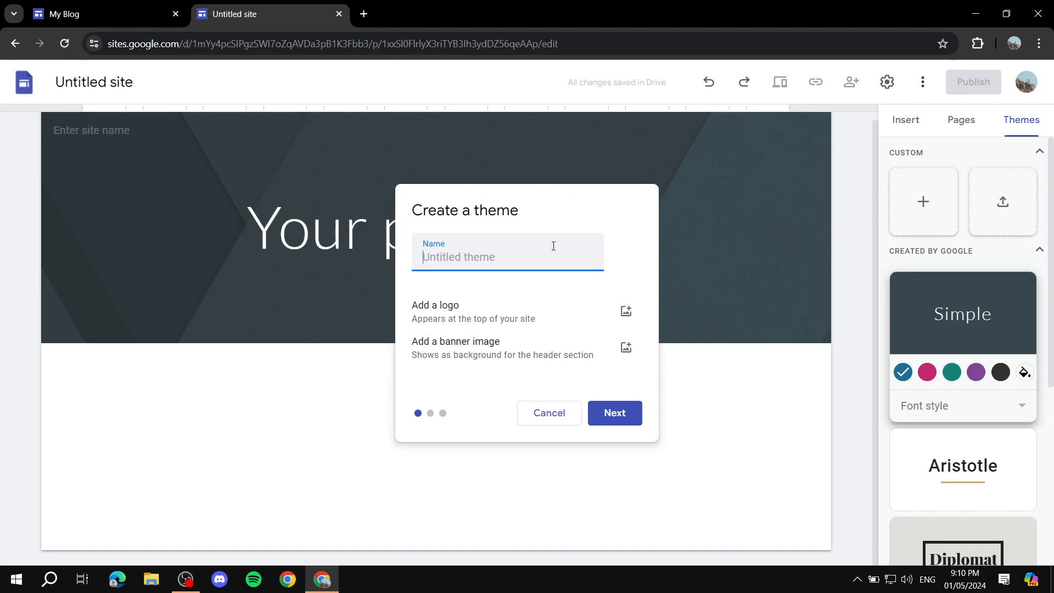
pyautogui.write('Theme 1')
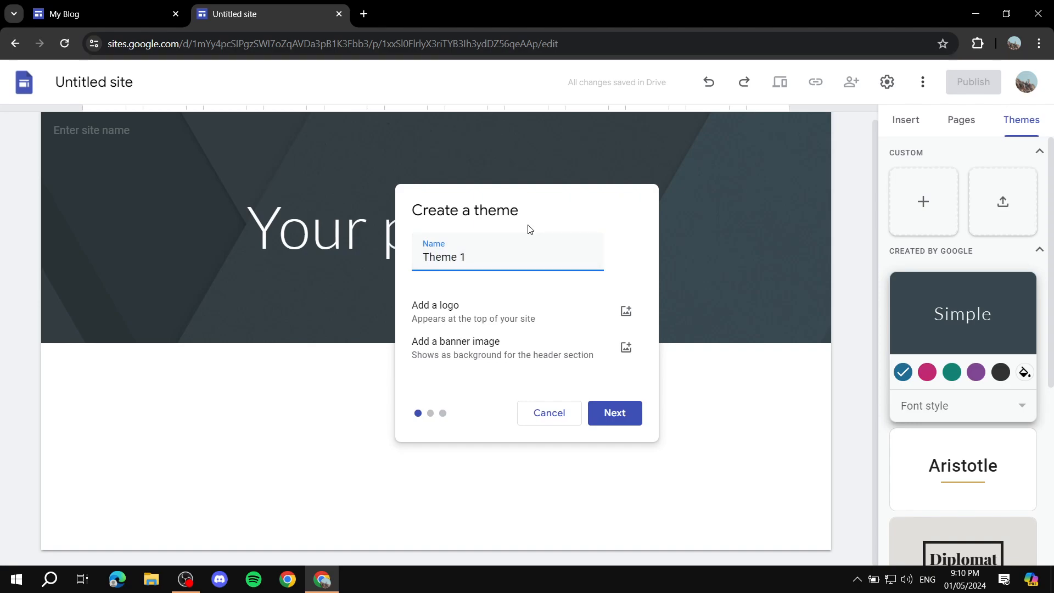
pyautogui.click(629, 320)
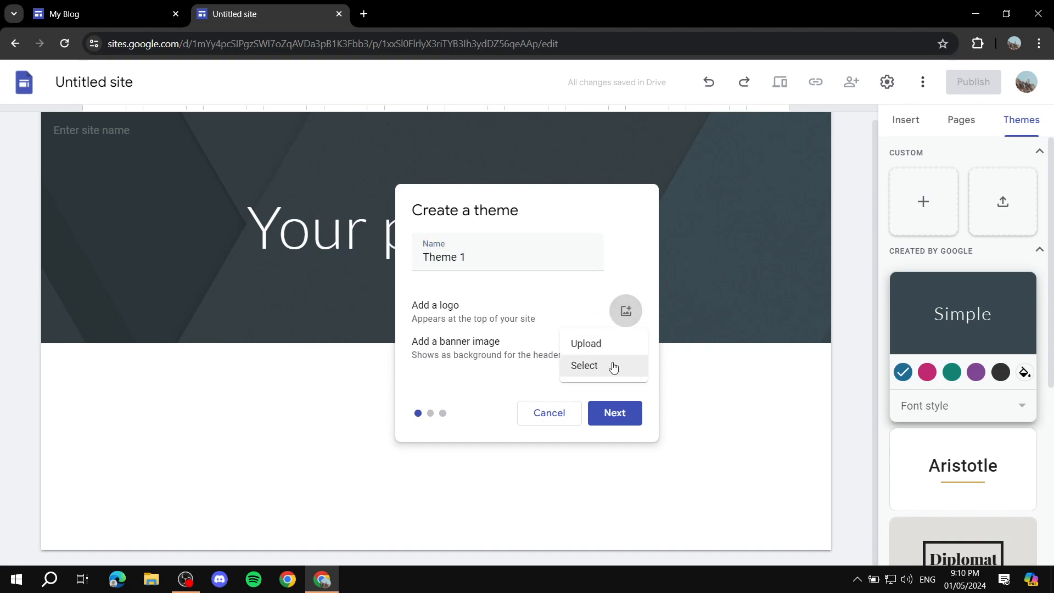
pyautogui.click(587, 345)
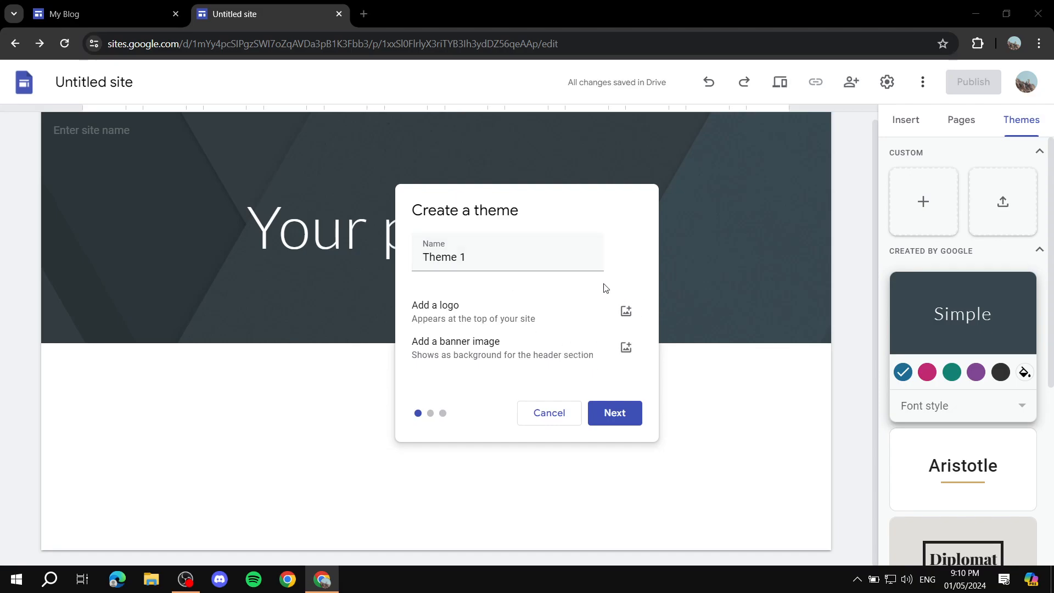
pyautogui.click(337, 434)
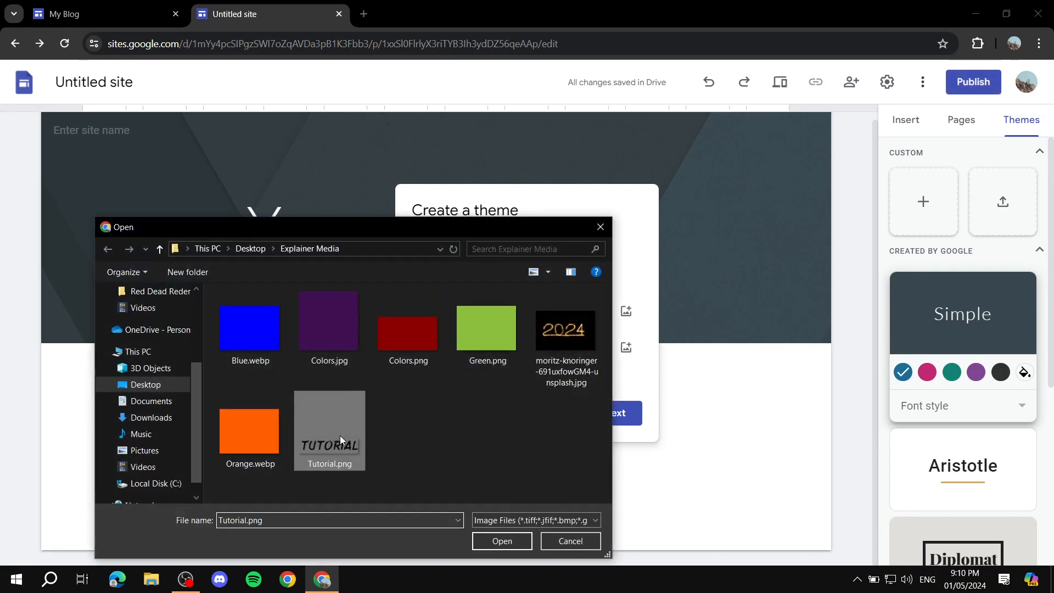
pyautogui.click(498, 542)
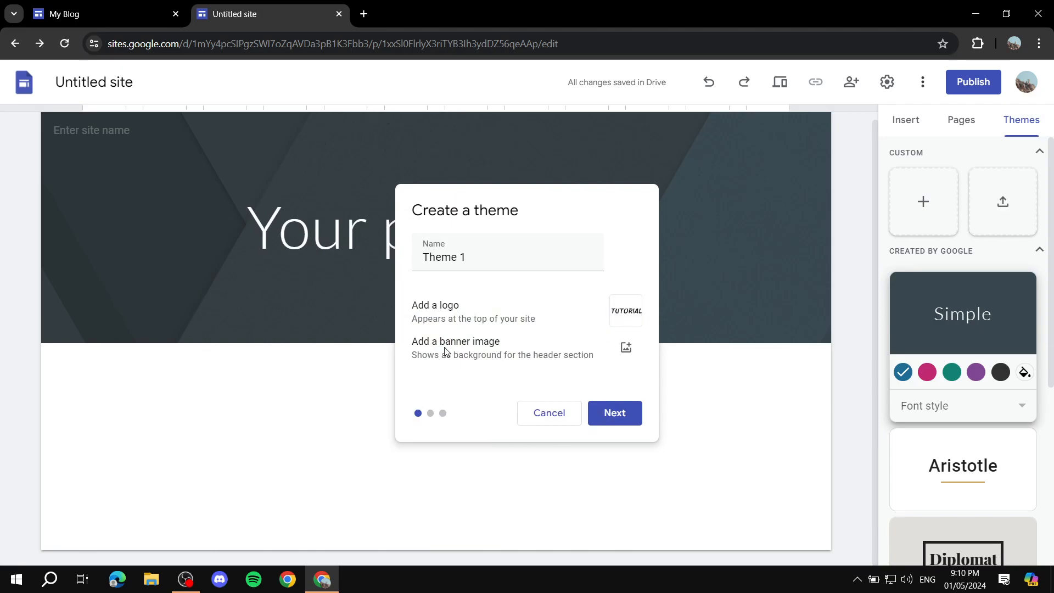
# Upload Colors.jpg as the banner image of the custom theme.
pyautogui.click(625, 347)
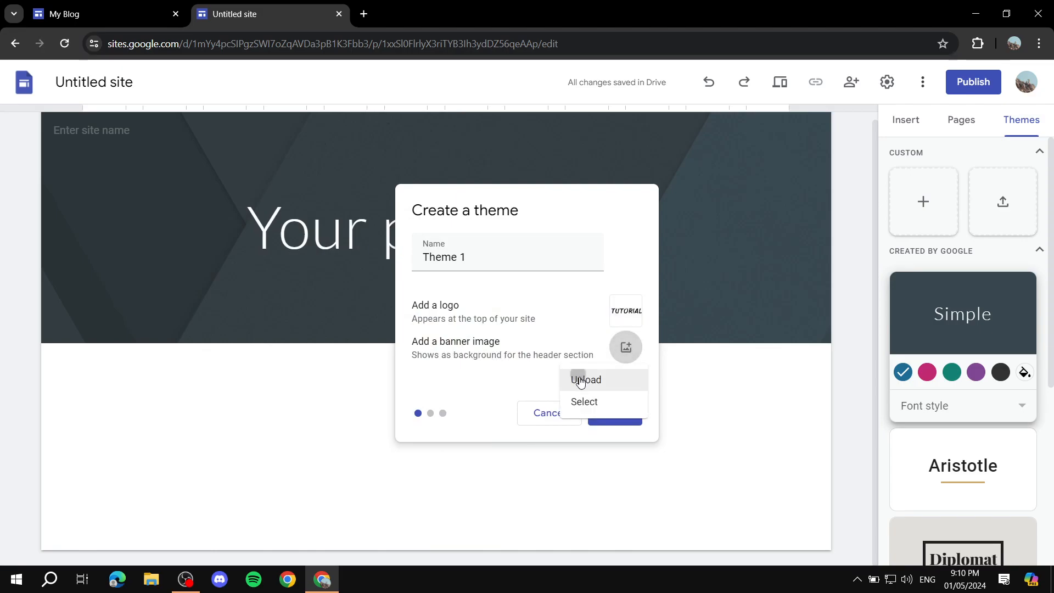
pyautogui.click(584, 380)
pyautogui.doubleClick(341, 321)
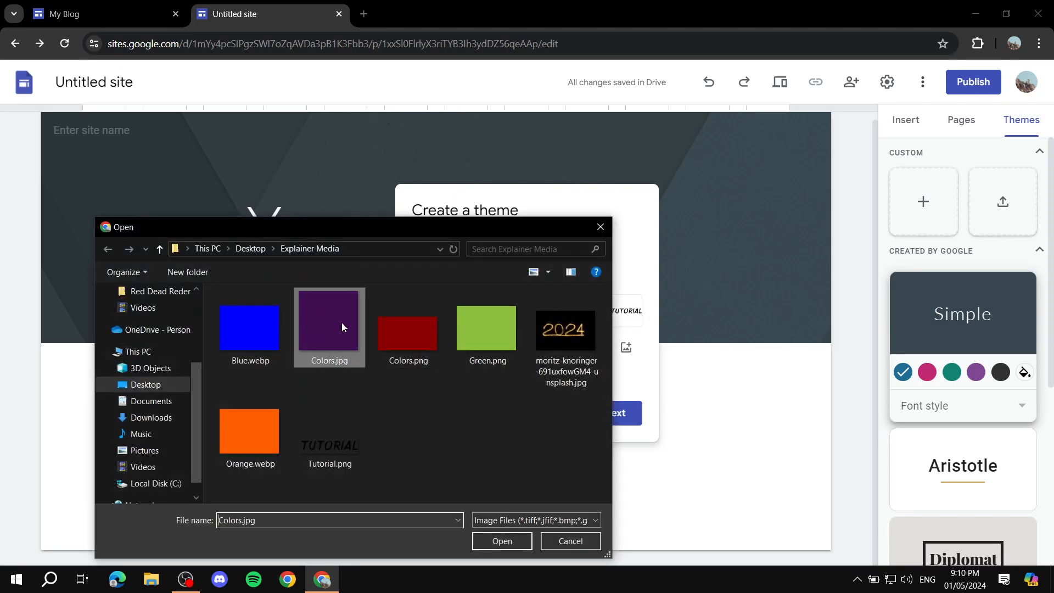
# Continue to the theme's colors and set its three custom colors to #434343, #666666 and #999999.
pyautogui.click(623, 413)
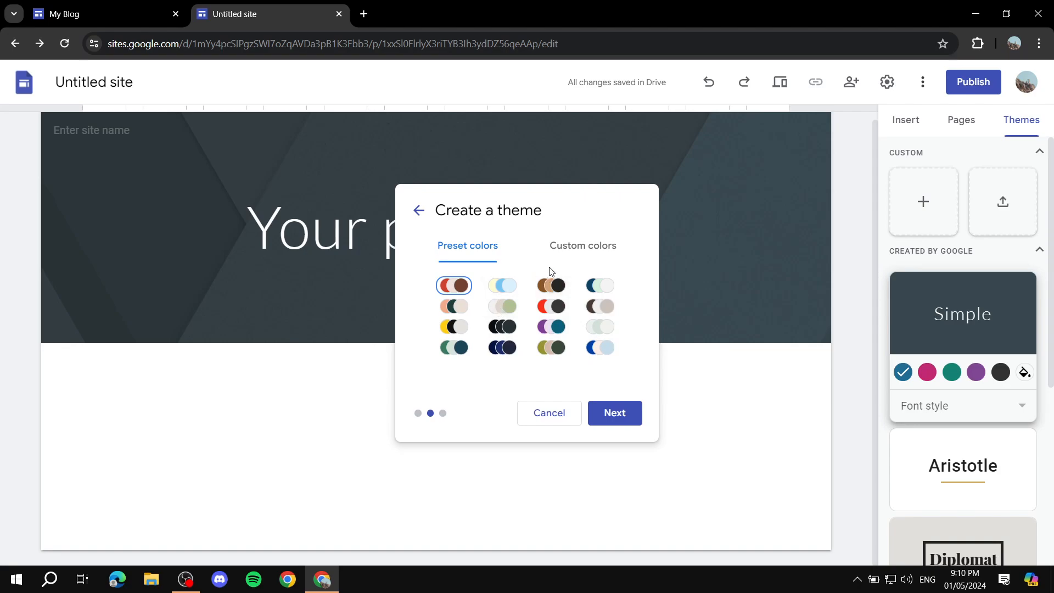
pyautogui.click(501, 326)
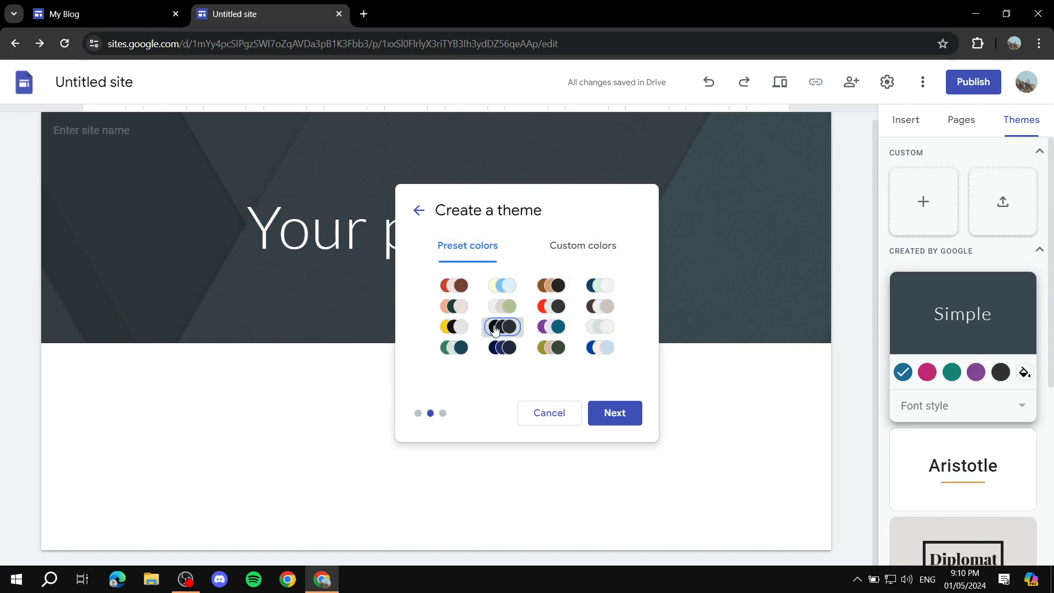
pyautogui.click(562, 248)
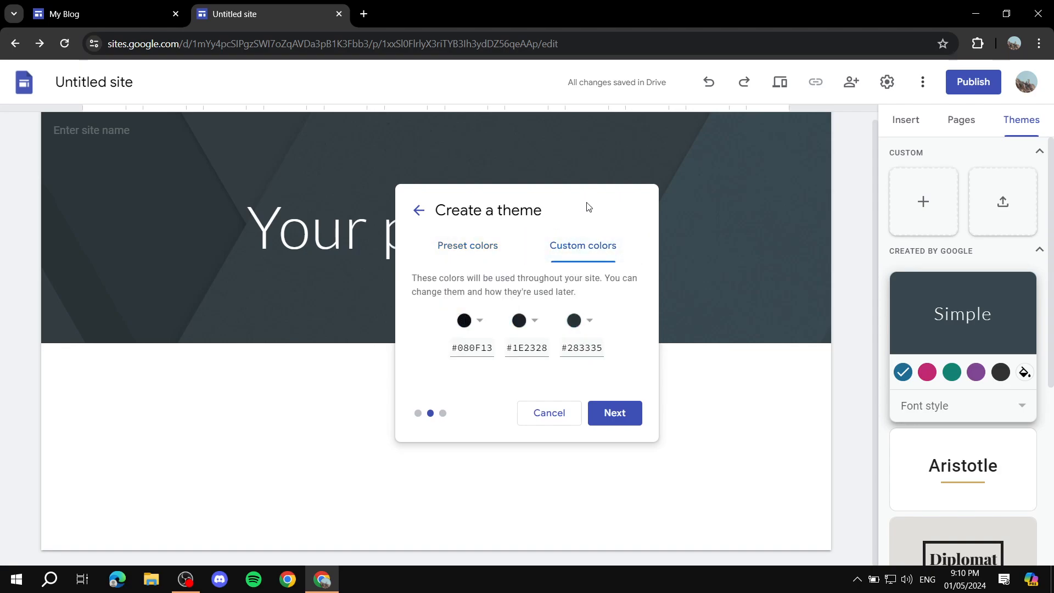
pyautogui.click(469, 322)
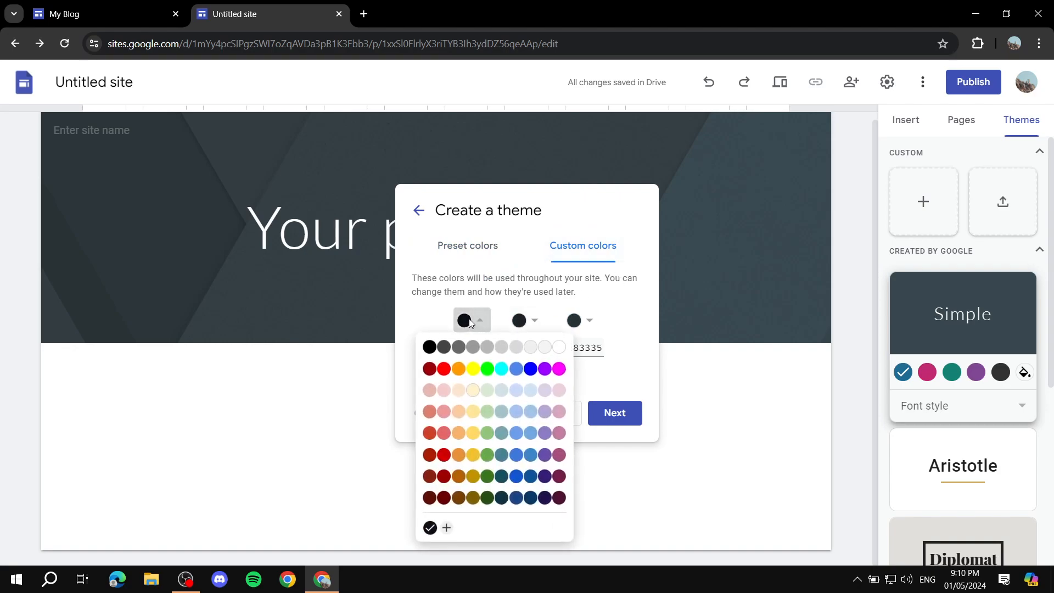
pyautogui.click(443, 347)
pyautogui.click(529, 323)
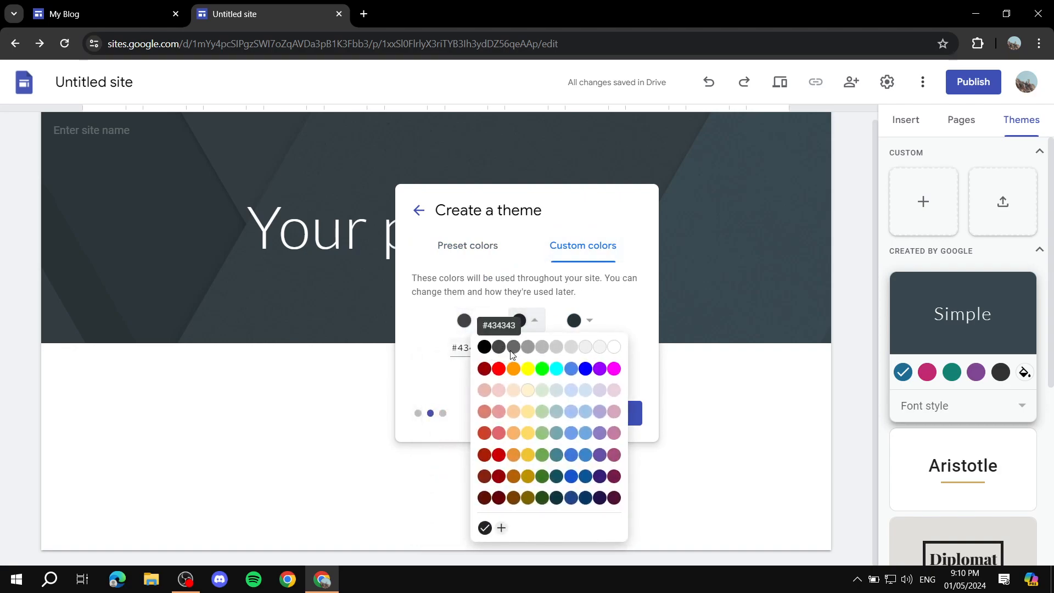
pyautogui.click(512, 352)
pyautogui.click(587, 321)
pyautogui.click(540, 347)
pyautogui.click(583, 321)
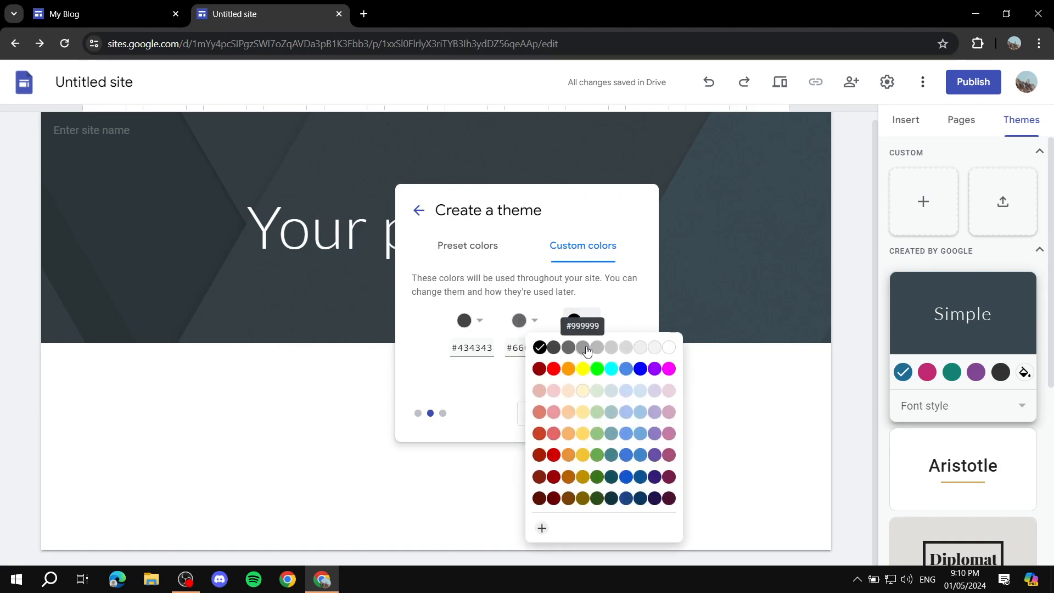
pyautogui.click(584, 348)
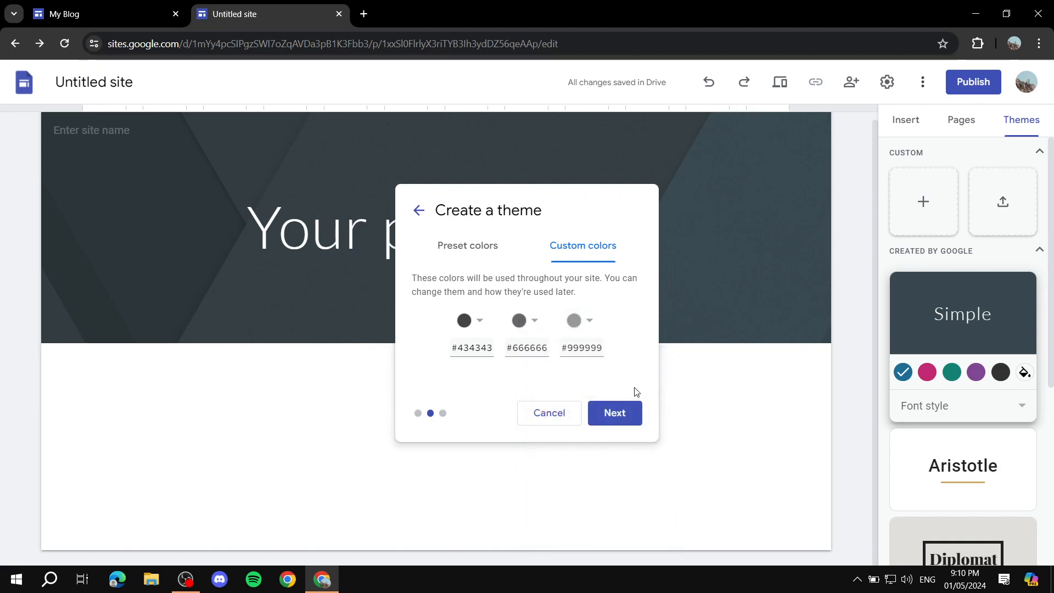
# Keep Lato for titles and headings and Roboto for body text, and create the theme.
pyautogui.click(625, 411)
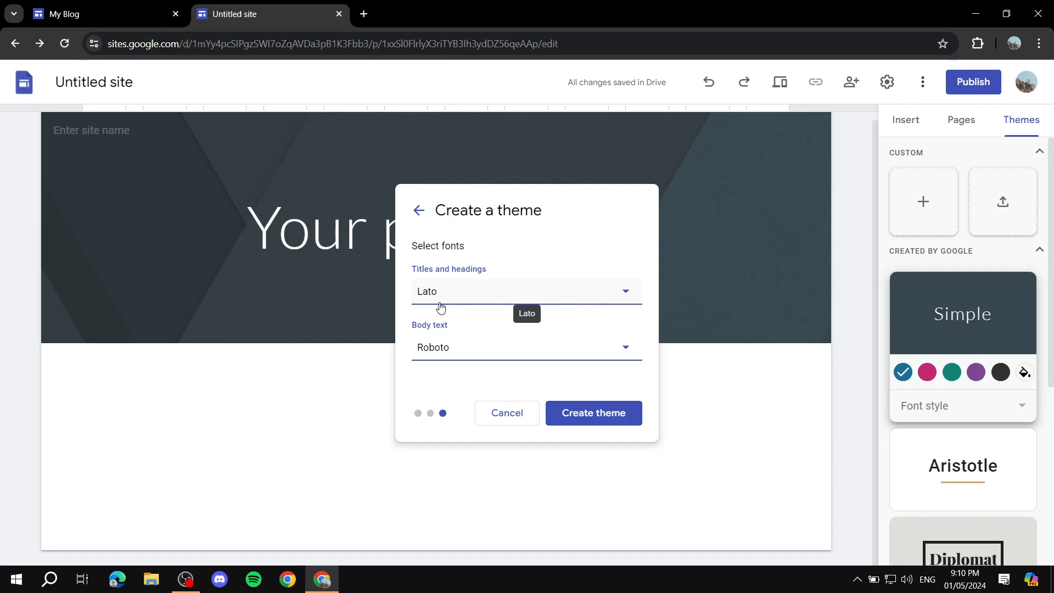
pyautogui.moveTo(494, 275); pyautogui.dragTo(425, 289)
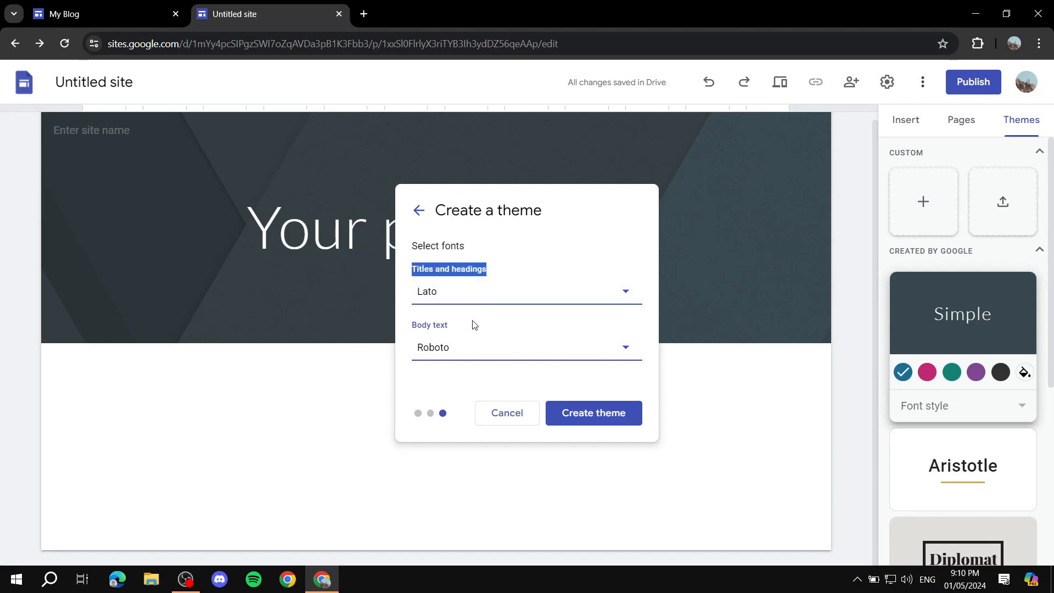
pyautogui.moveTo(460, 326); pyautogui.dragTo(410, 325)
pyautogui.click(595, 426)
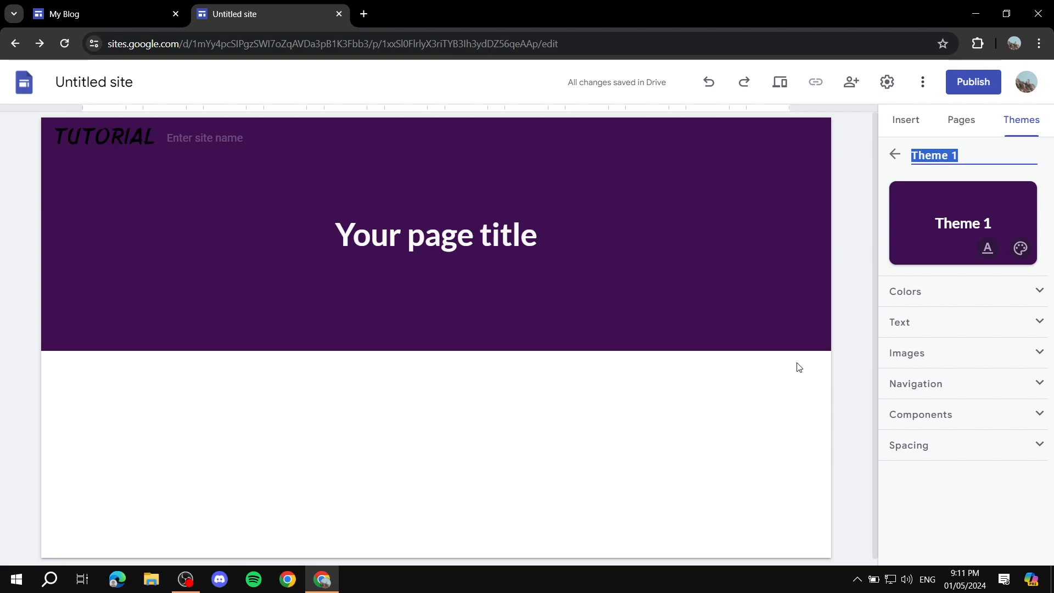
# Look through the new theme's color styles and text settings, and return to the theme list.
pyautogui.click(1014, 285)
pyautogui.scroll(-2, 996, 297)
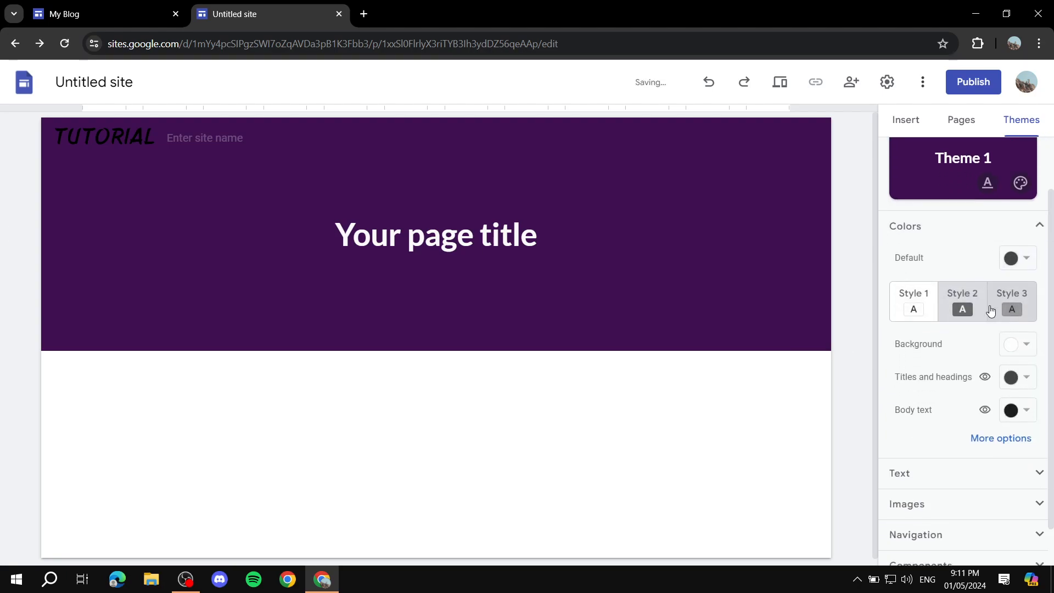
pyautogui.click(963, 306)
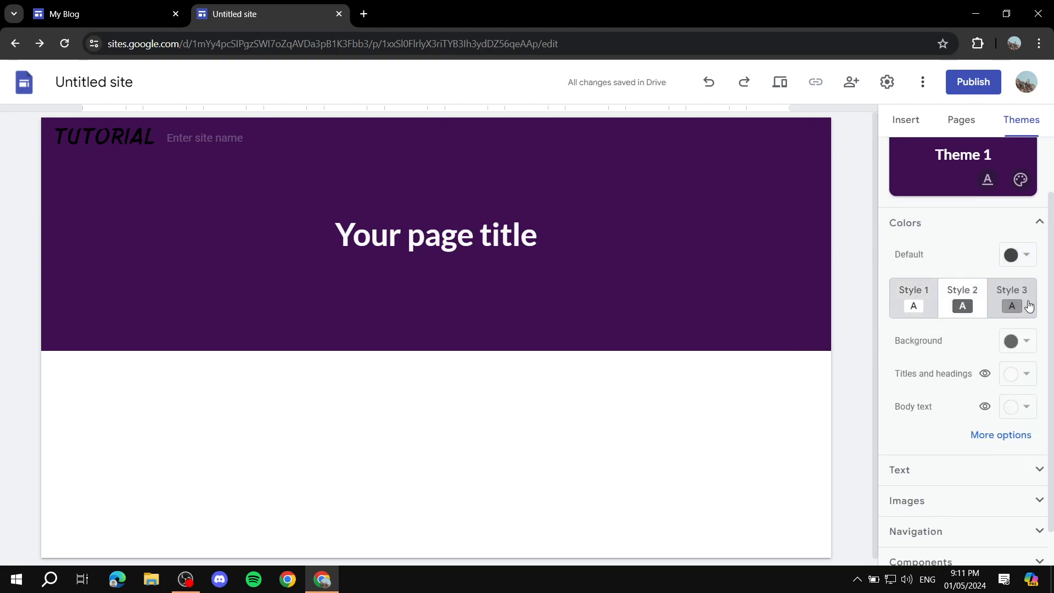
pyautogui.click(955, 224)
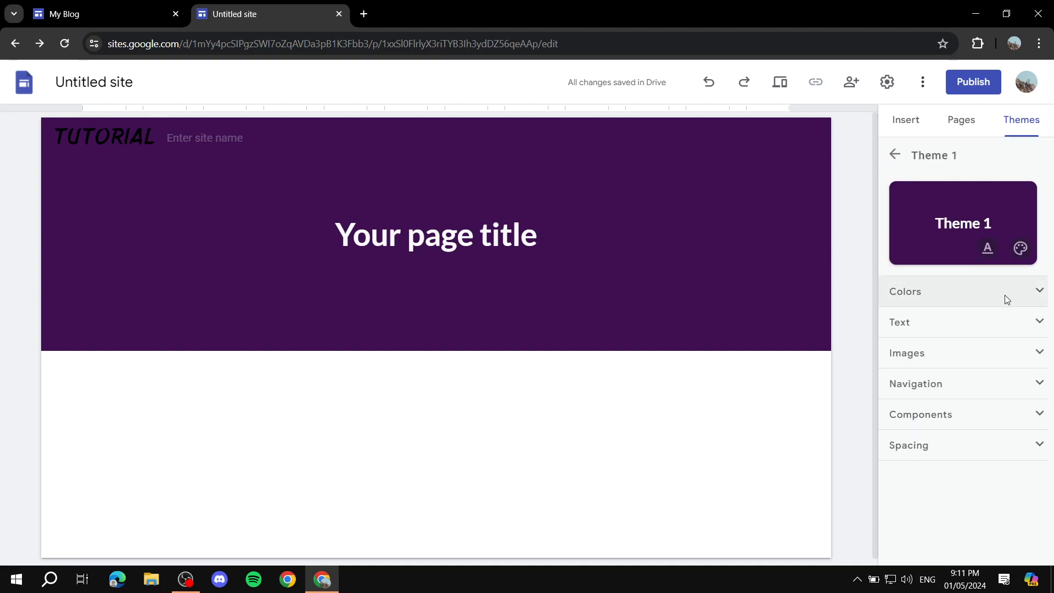
pyautogui.click(965, 323)
pyautogui.click(966, 322)
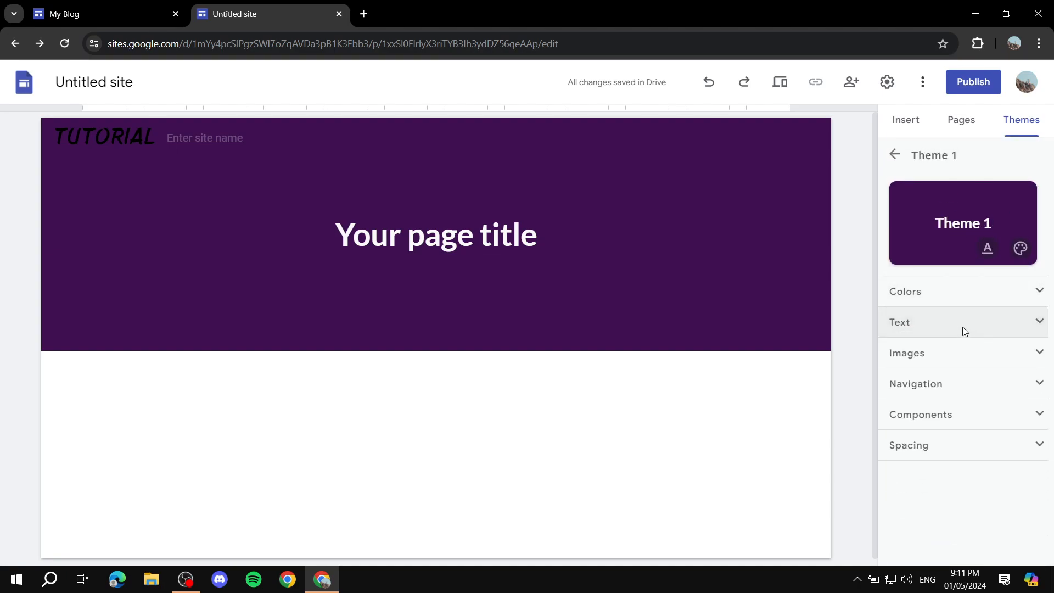
pyautogui.click(895, 154)
# Show the insertable elements and enter Example Site as the site name in the page header.
pyautogui.click(903, 119)
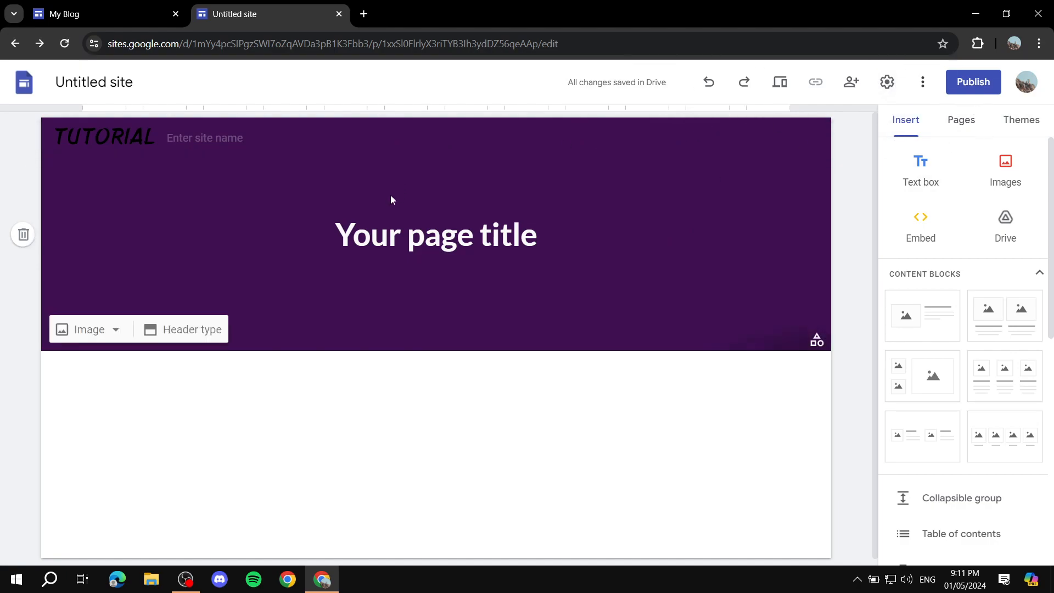
pyautogui.click(229, 137)
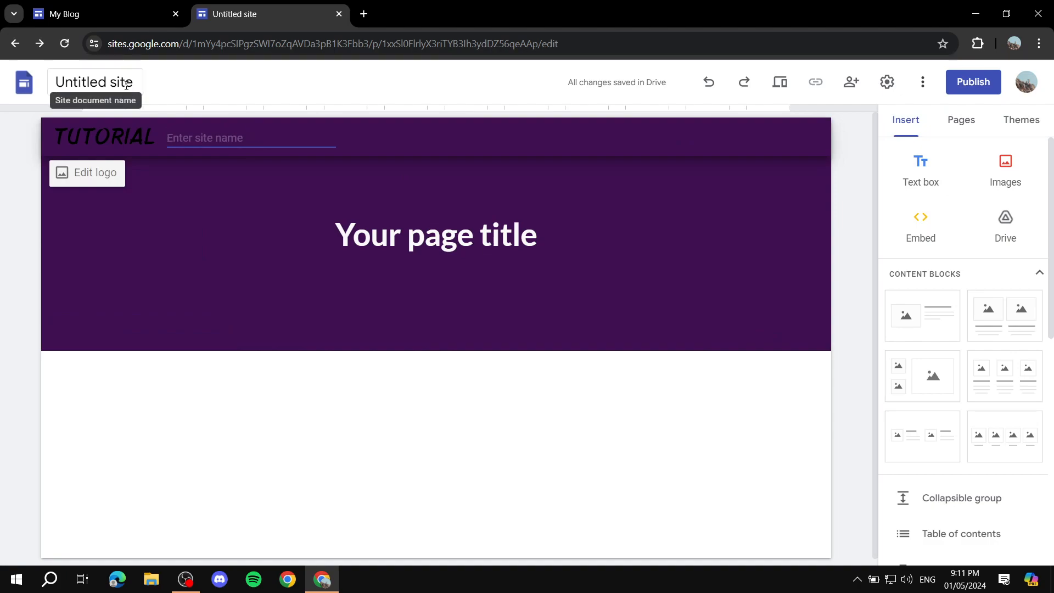
pyautogui.write('Example Site')
pyautogui.click(444, 80)
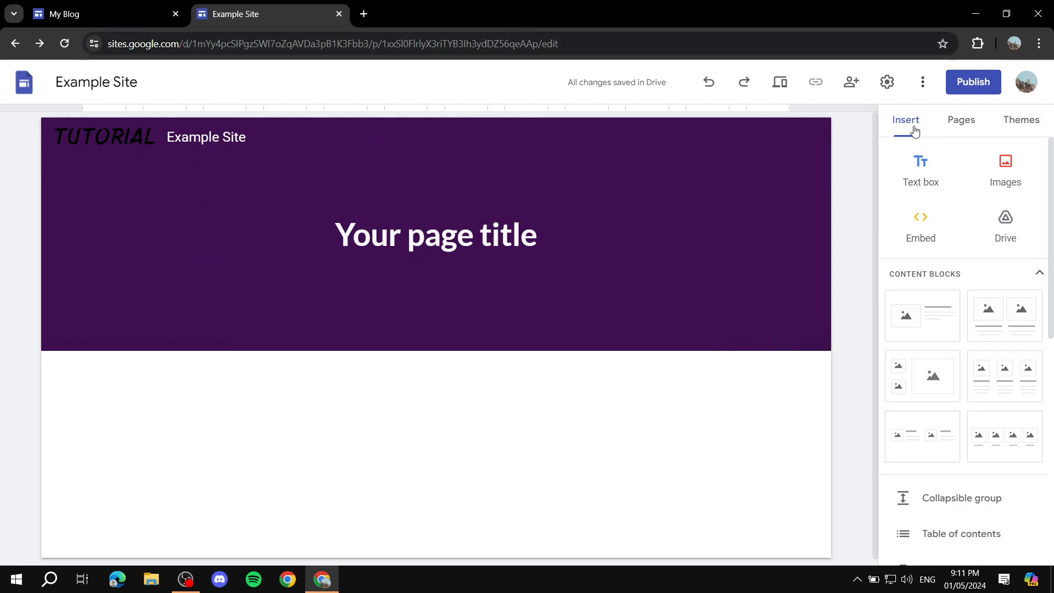
# Try the Side navigation mode in the site settings, and switch it back to Top.
pyautogui.click(888, 83)
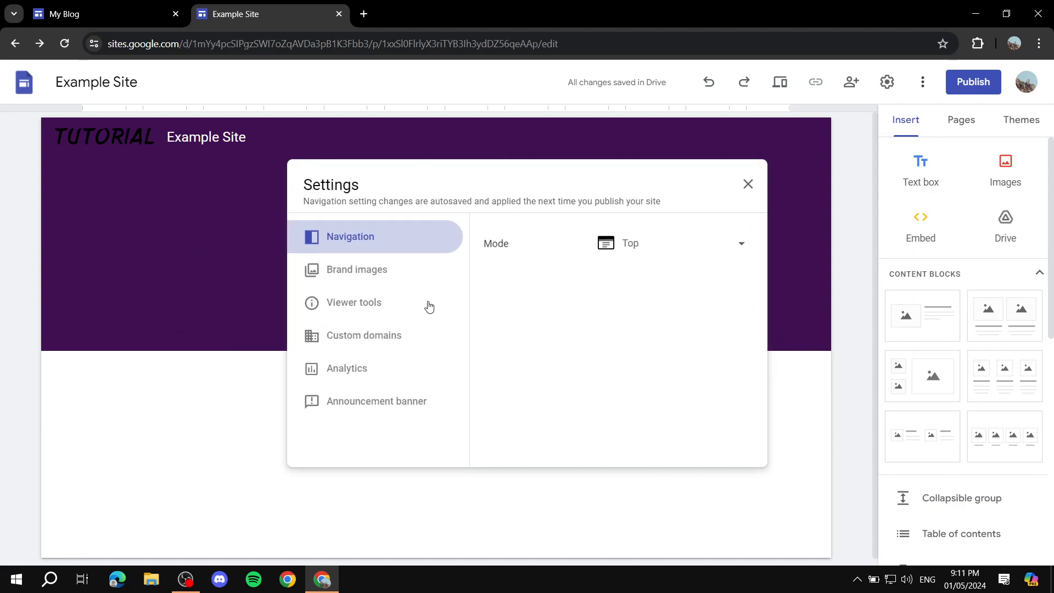
pyautogui.click(687, 245)
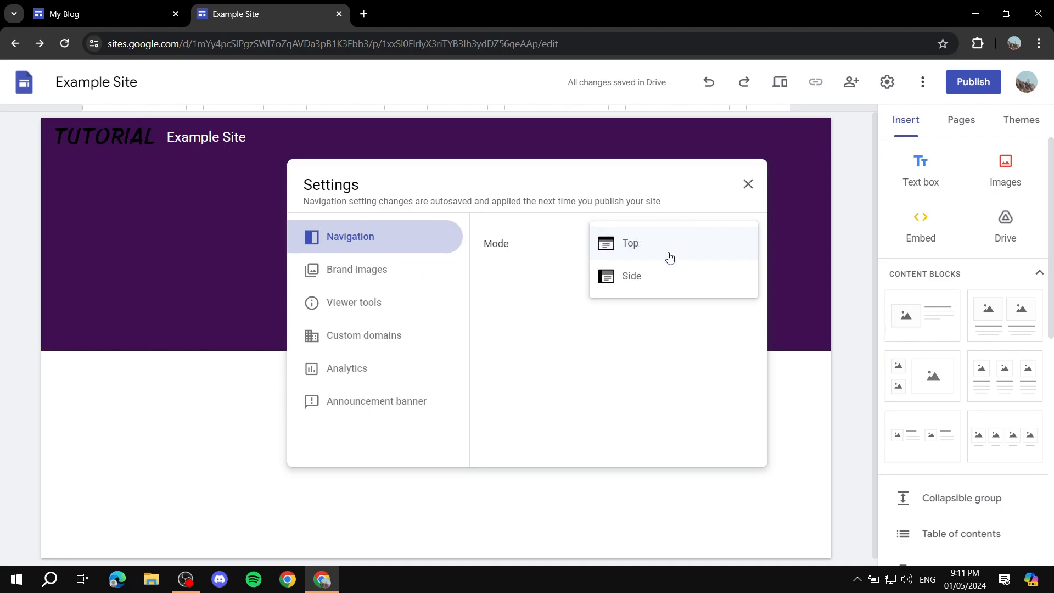
pyautogui.click(635, 277)
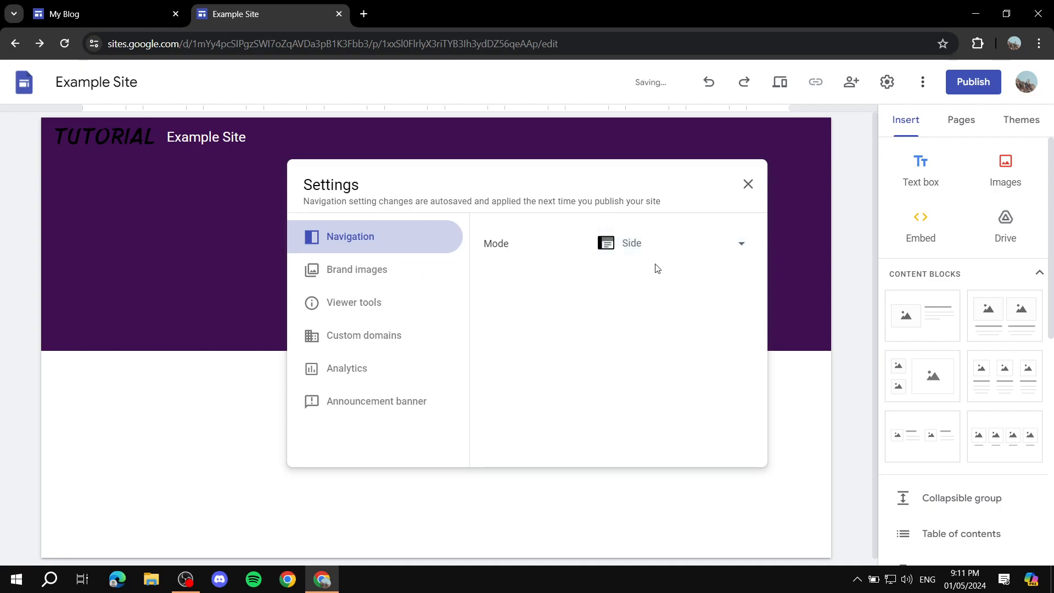
pyautogui.click(663, 250)
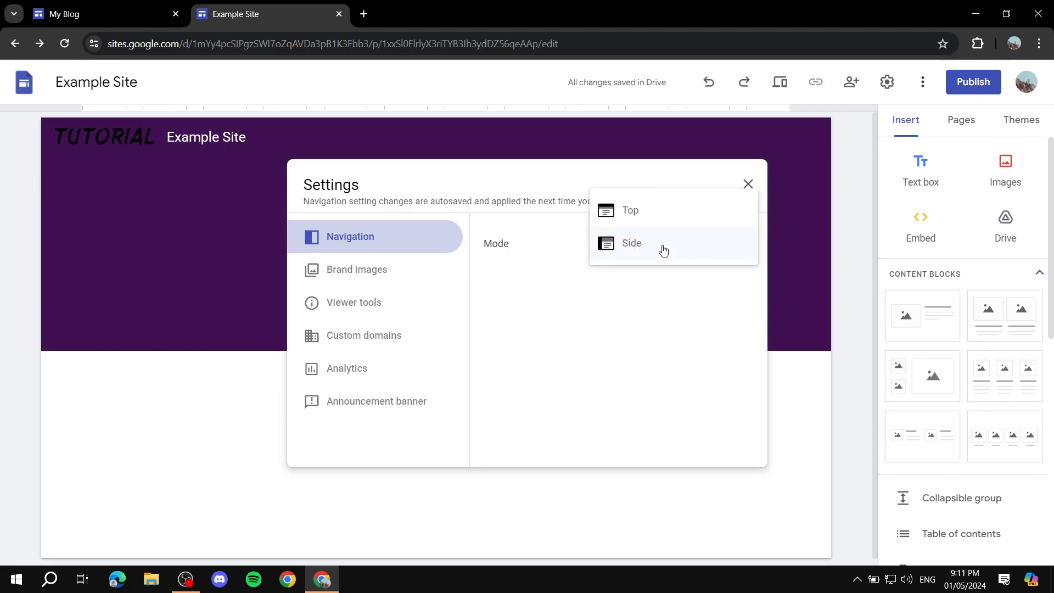
pyautogui.click(636, 214)
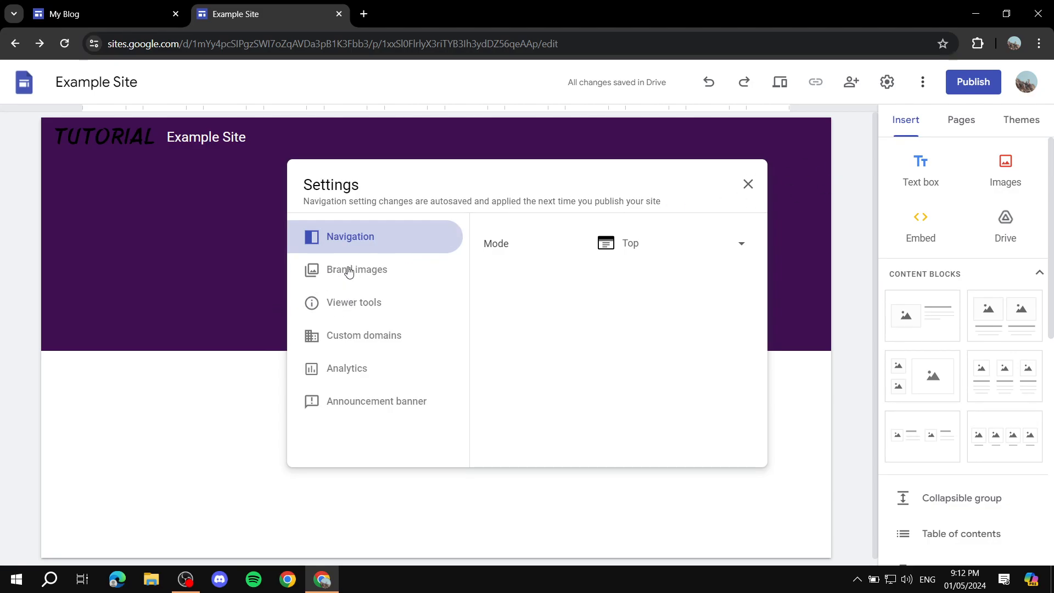
# Examine the logo and favicon options in the site's brand image settings.
pyautogui.click(349, 270)
pyautogui.scroll(-1, 582, 259)
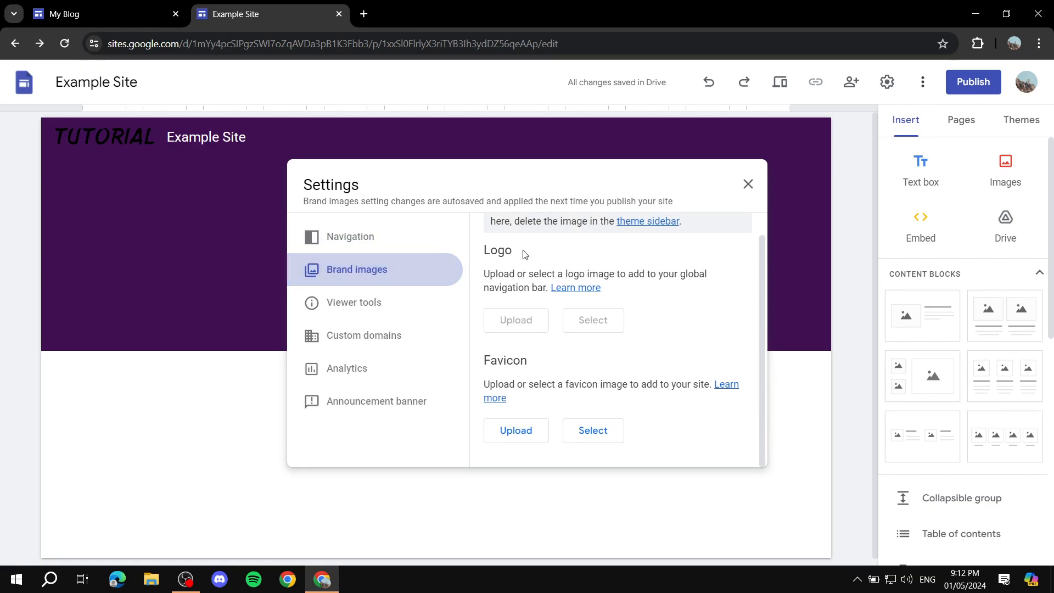
pyautogui.moveTo(523, 253); pyautogui.dragTo(475, 244)
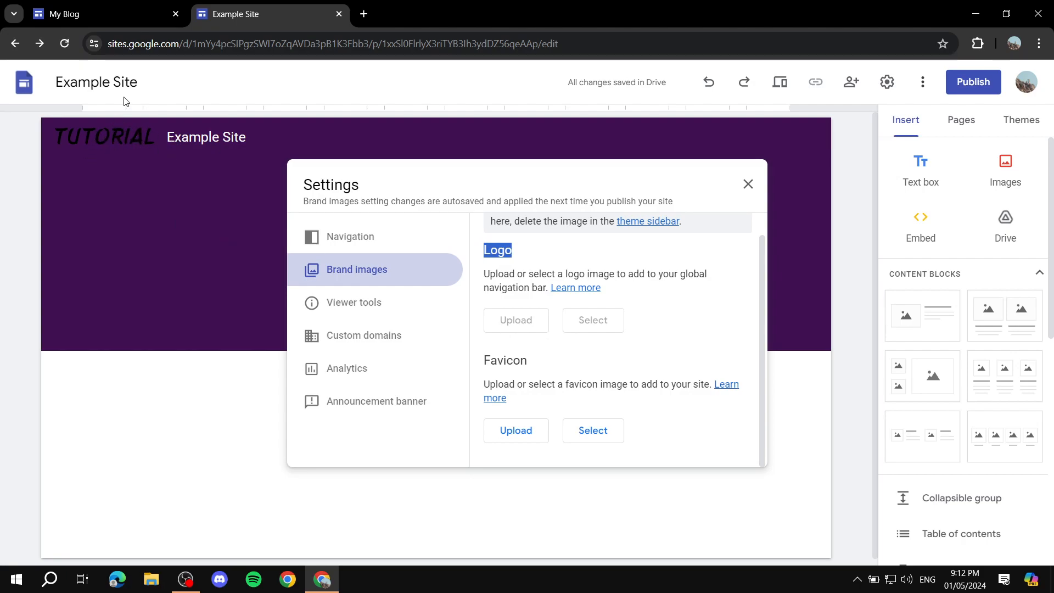
pyautogui.click(584, 346)
pyautogui.scroll(1, 498, 299)
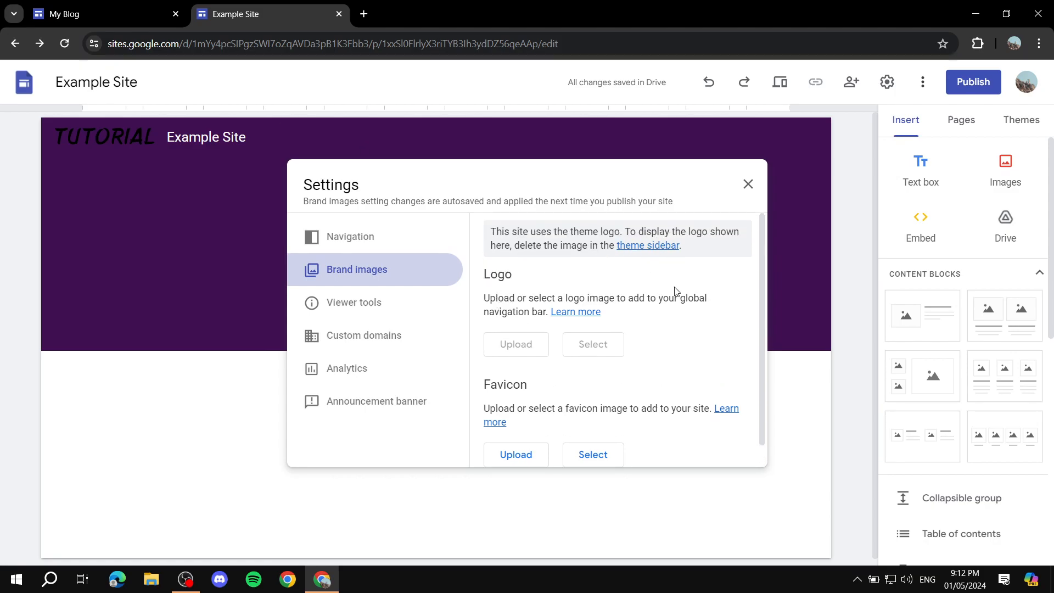
pyautogui.scroll(-1, 625, 313)
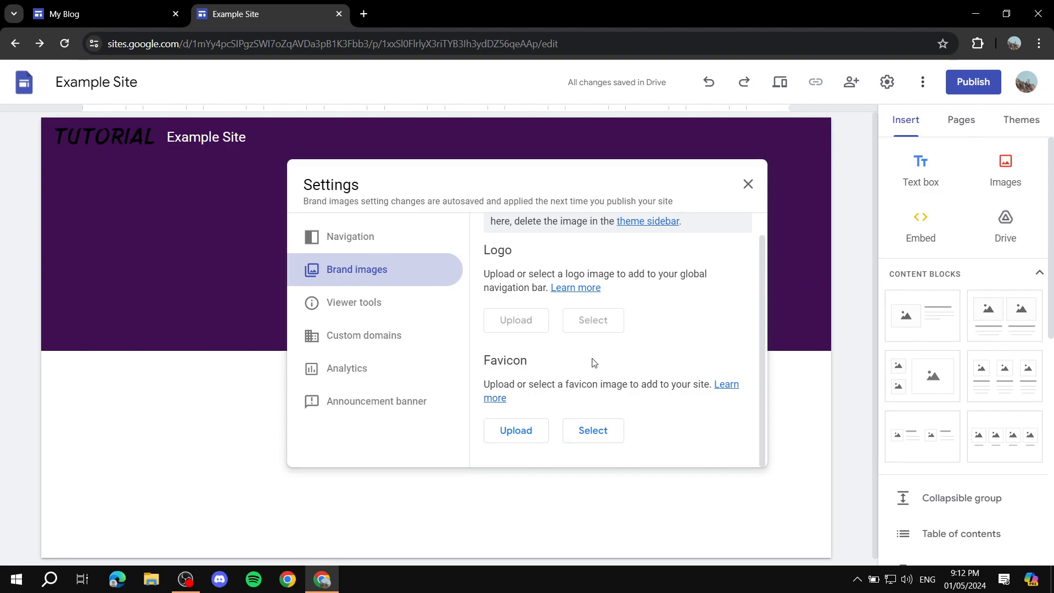
pyautogui.moveTo(484, 365); pyautogui.dragTo(540, 363)
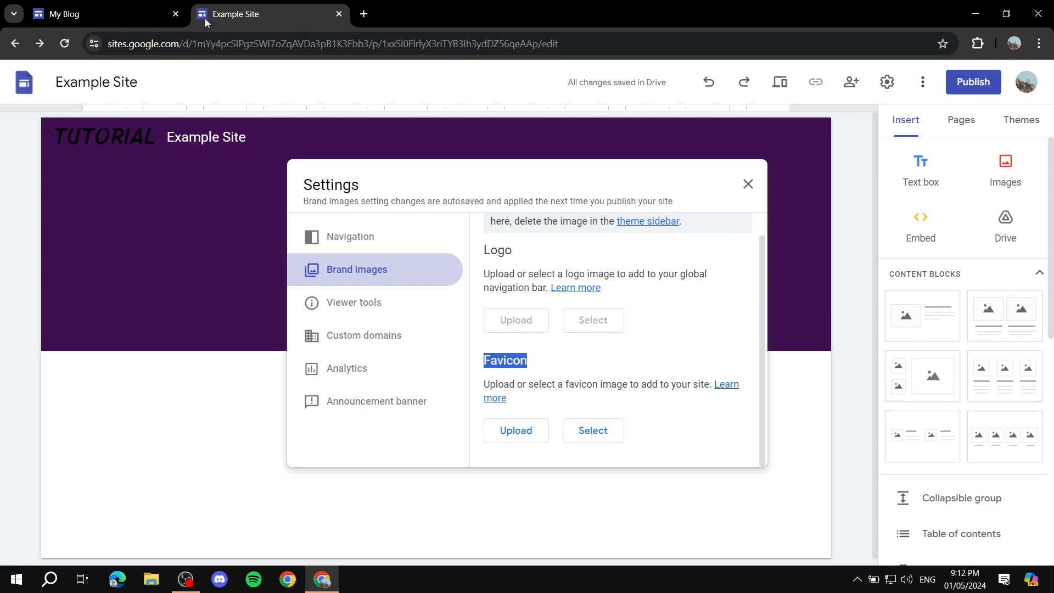
pyautogui.hotkey('ctrl', 'l')
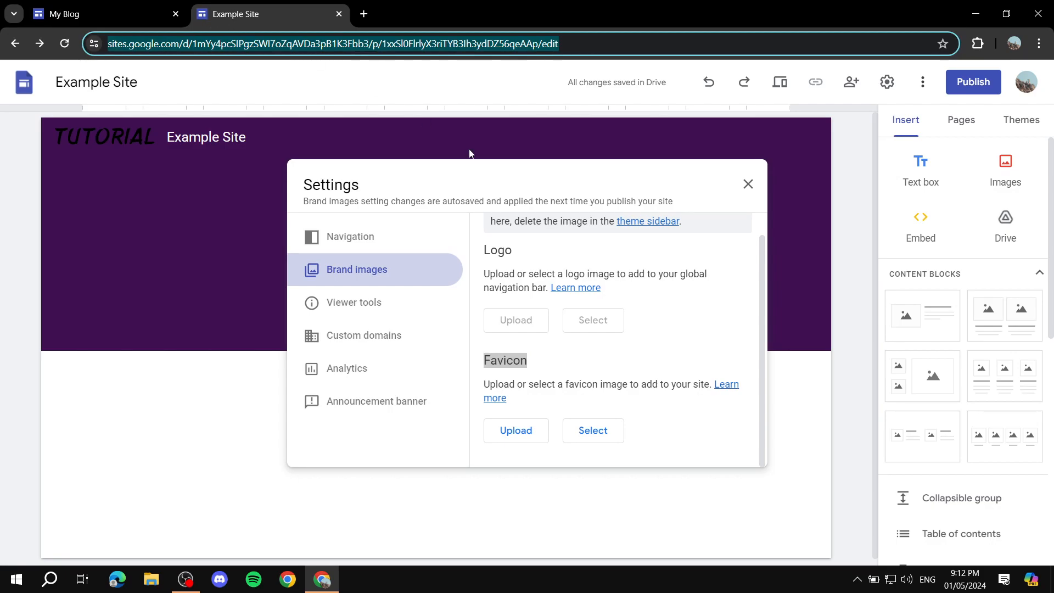
pyautogui.click(576, 405)
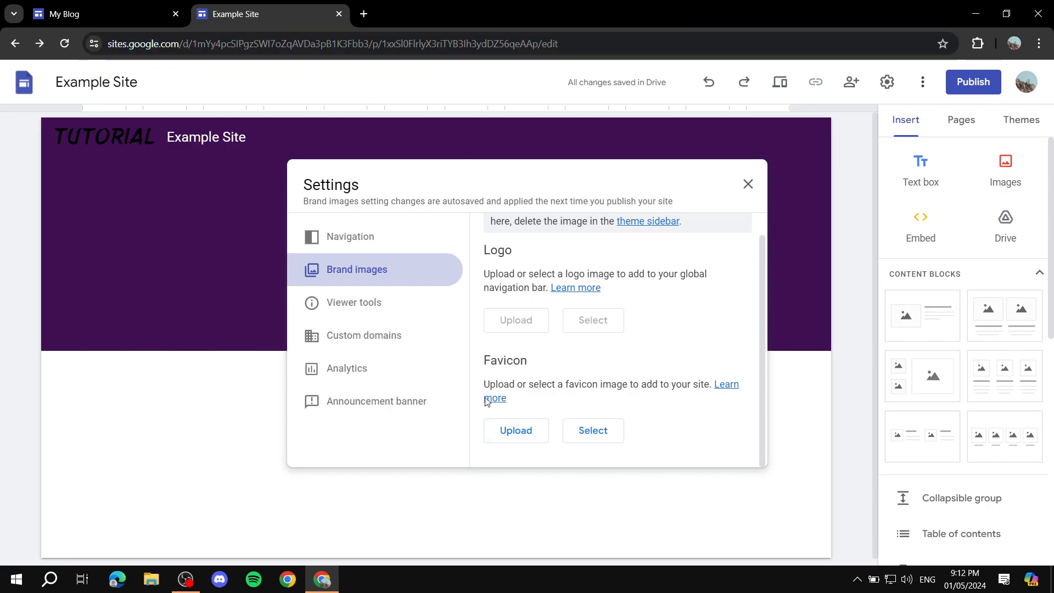
# Look at the custom domain setup in the site settings and cancel it without entering a domain.
pyautogui.click(339, 342)
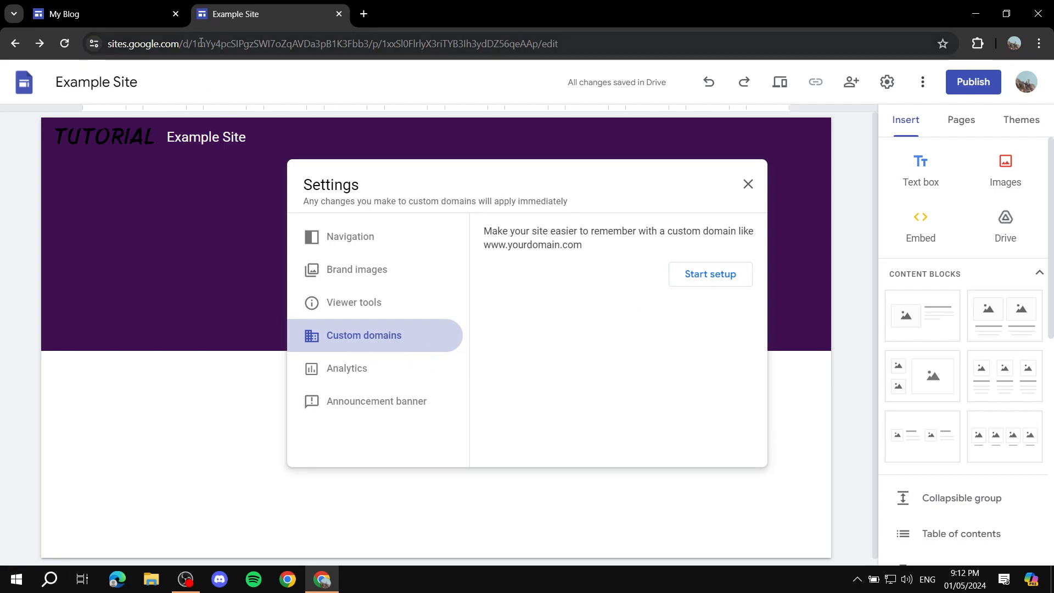
pyautogui.moveTo(128, 44); pyautogui.dragTo(271, 42)
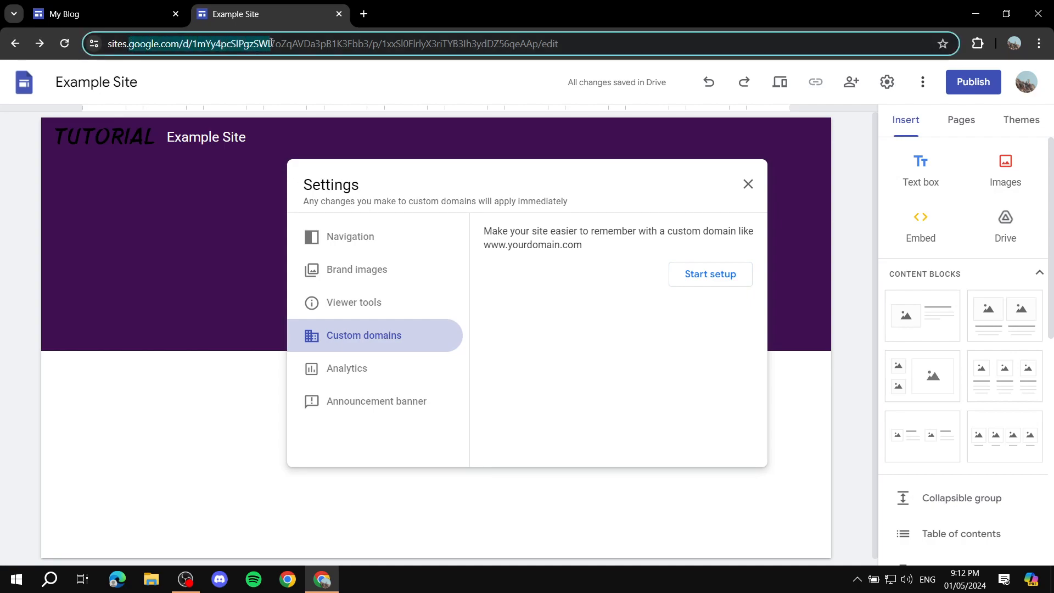
pyautogui.click(615, 329)
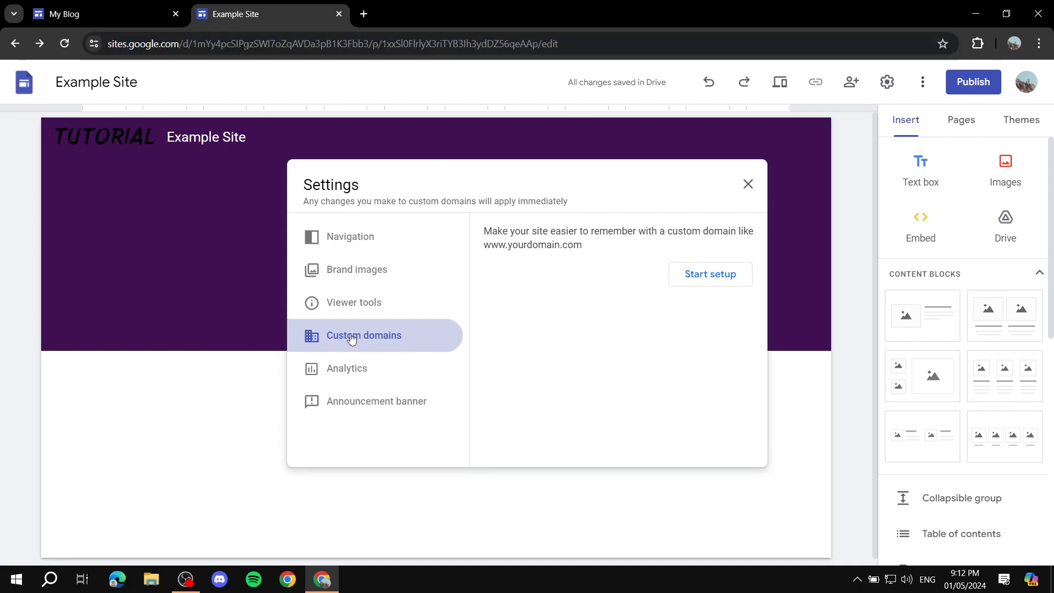
pyautogui.click(718, 278)
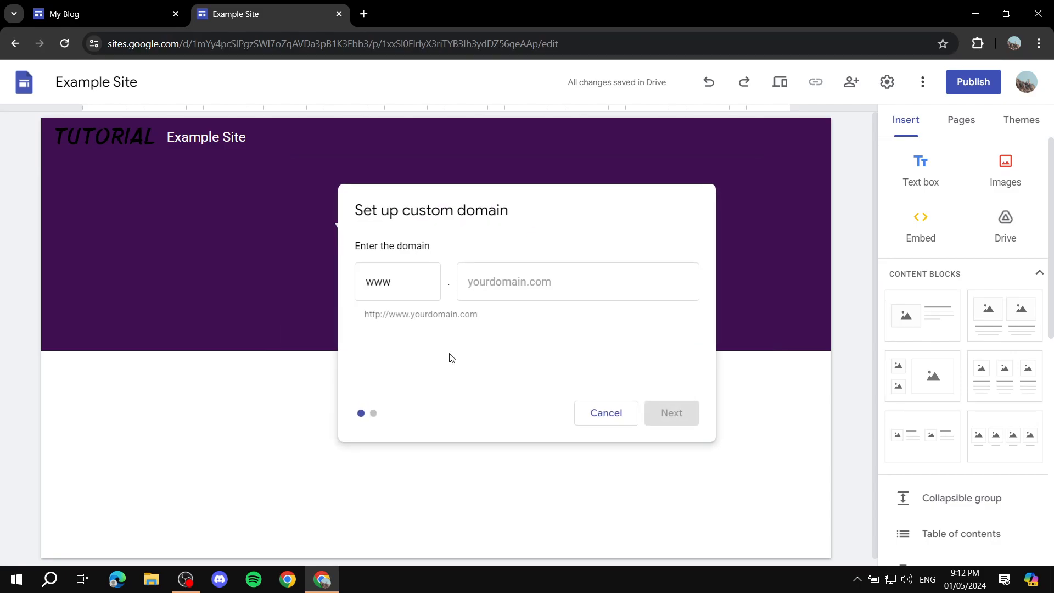
pyautogui.click(537, 289)
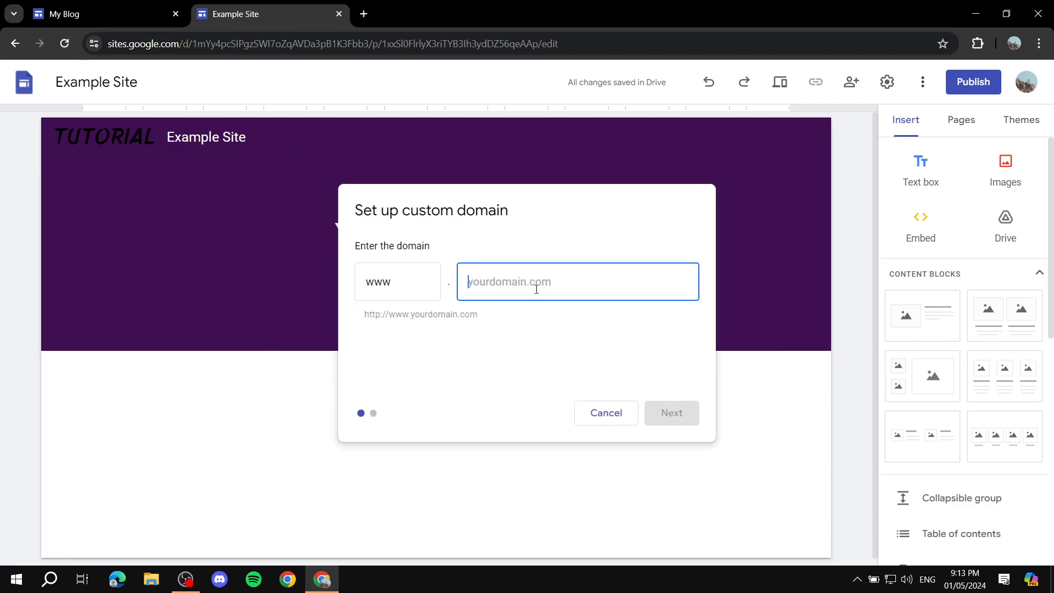
pyautogui.click(610, 421)
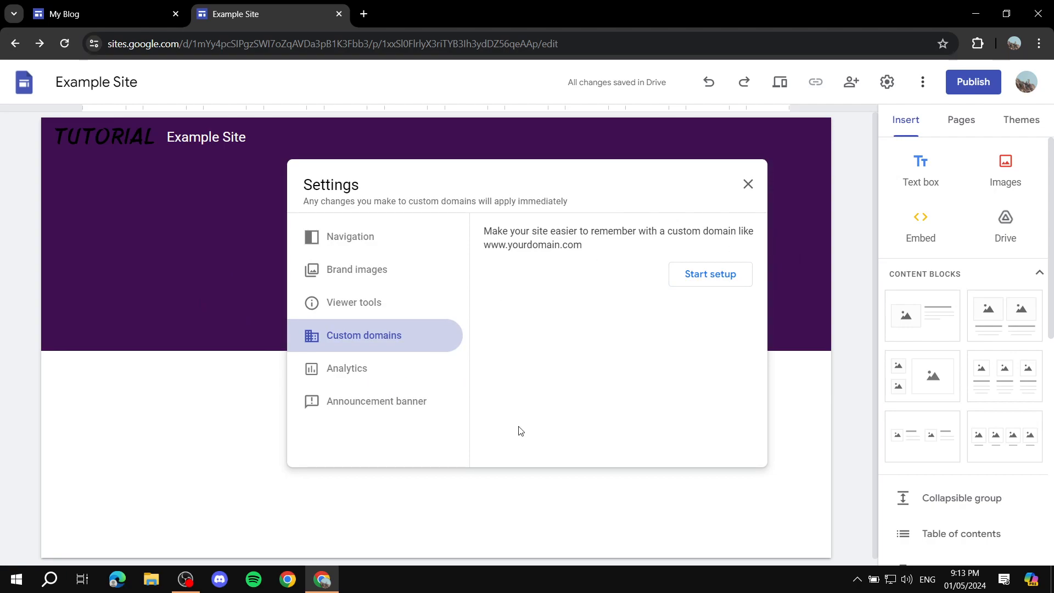
# Examine the Google Analytics tracking ID and enable options in the site settings, and close the settings without entering an ID.
pyautogui.moveTo(360, 185); pyautogui.dragTo(311, 186)
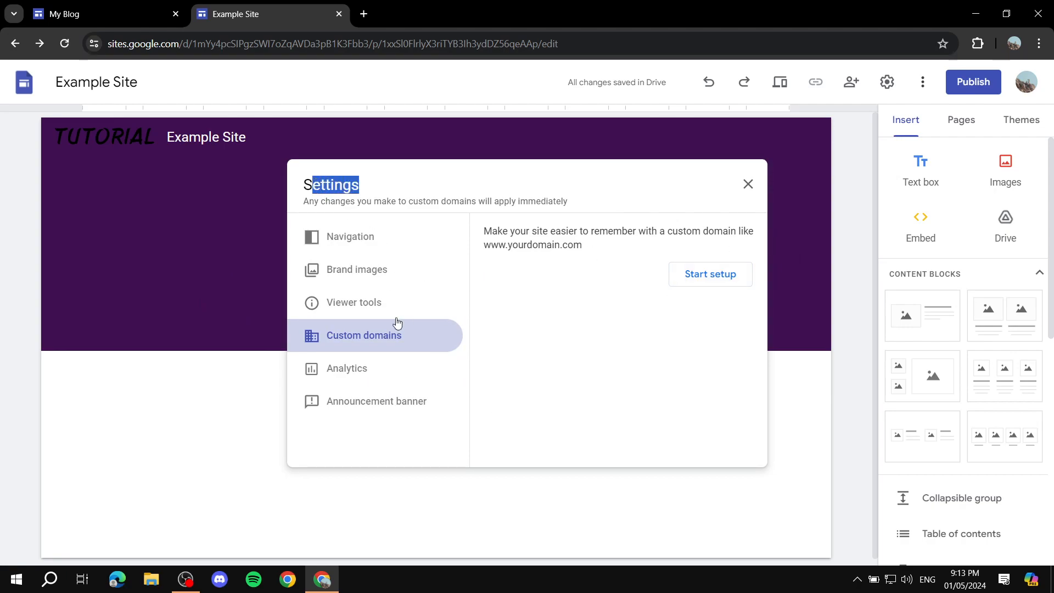
pyautogui.click(353, 375)
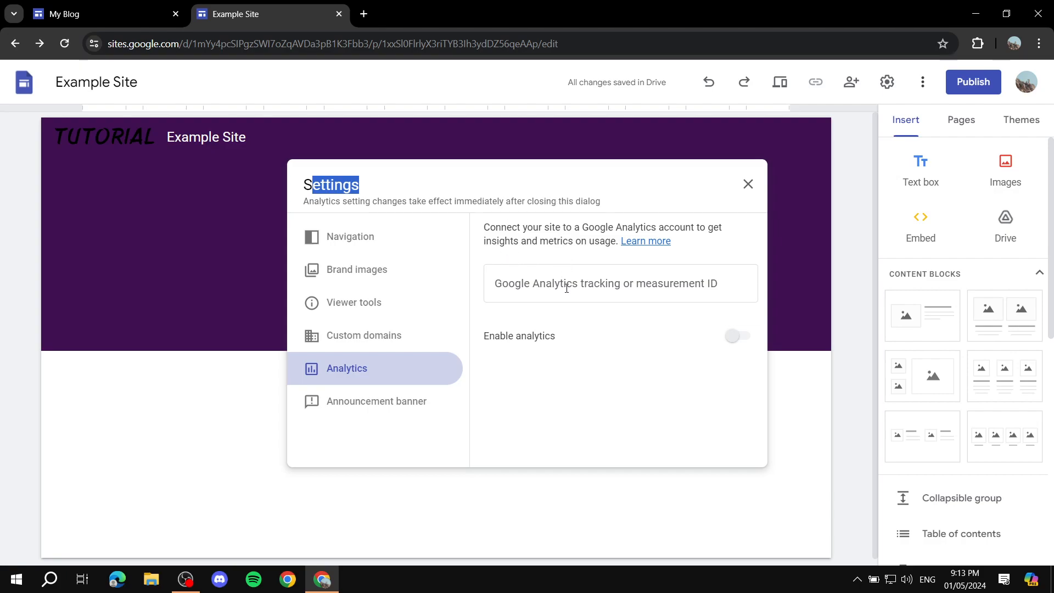
pyautogui.click(706, 283)
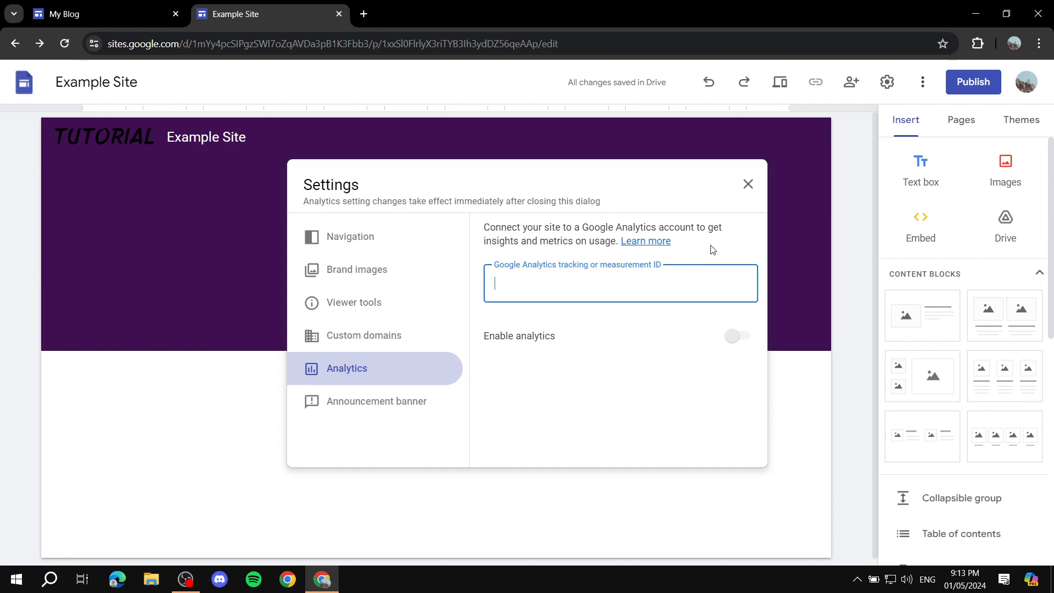
pyautogui.click(728, 239)
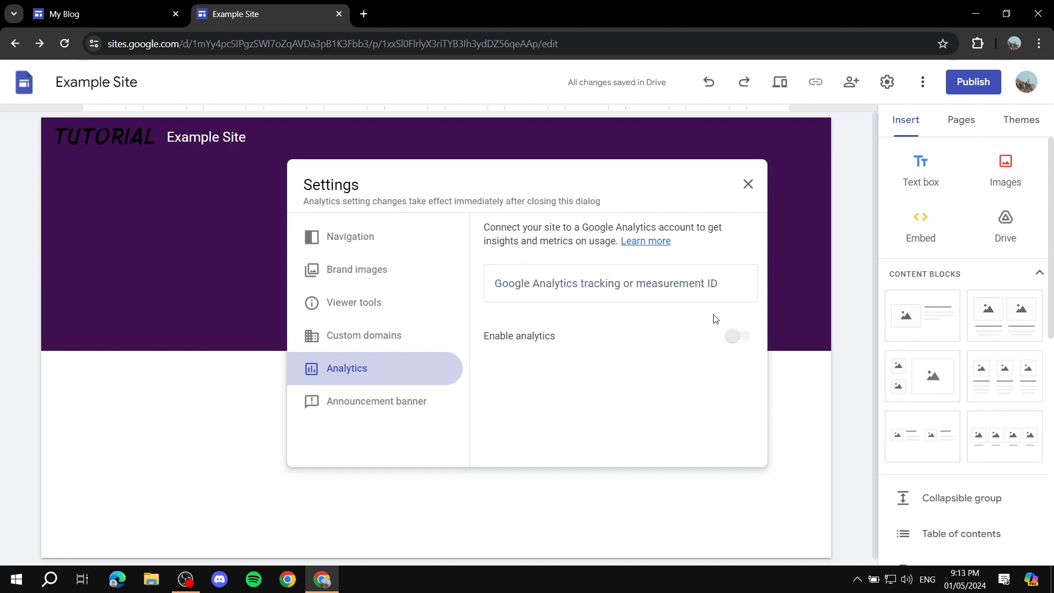
pyautogui.click(589, 267)
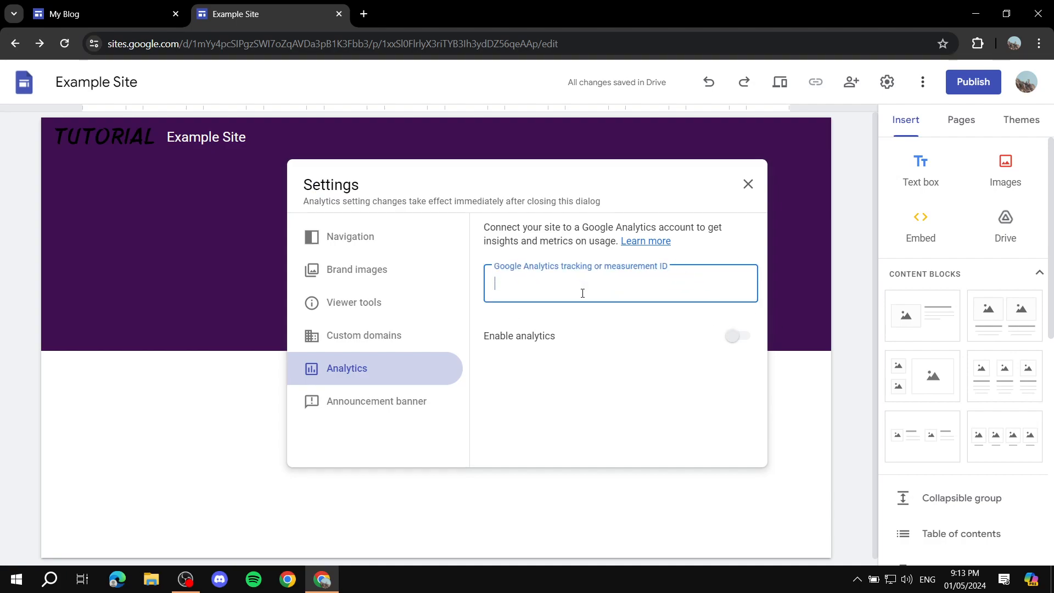
pyautogui.click(531, 335)
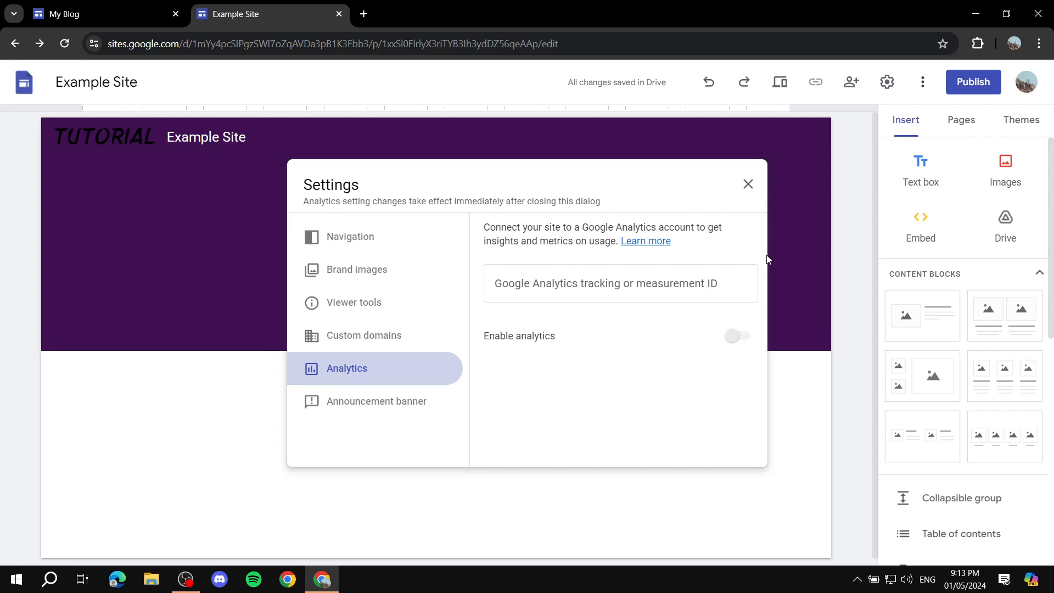
pyautogui.click(745, 179)
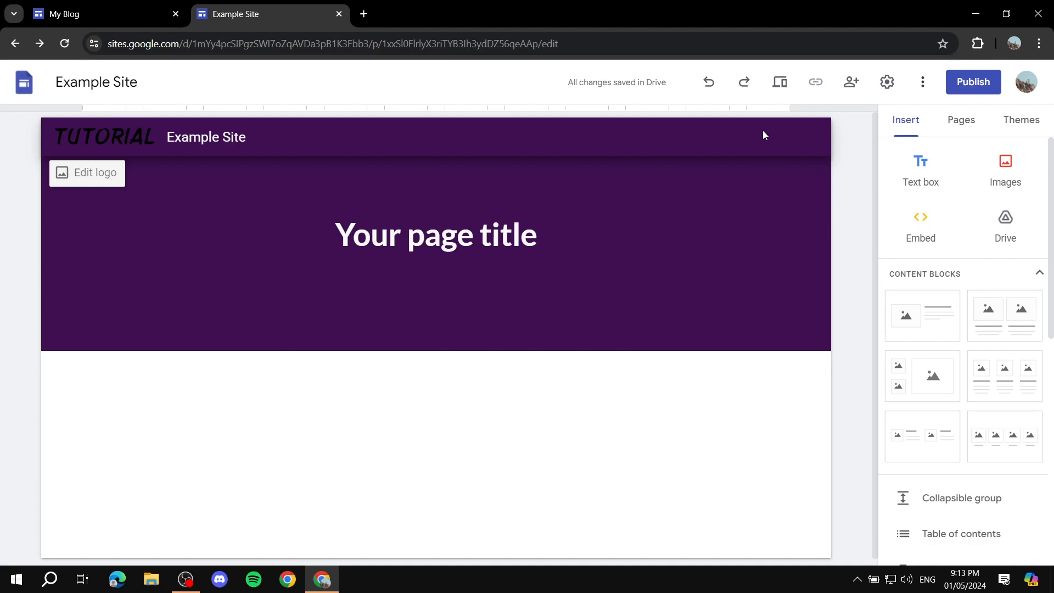
# Add a new page named Contact Us to the site, leaving its custom path empty.
pyautogui.click(966, 125)
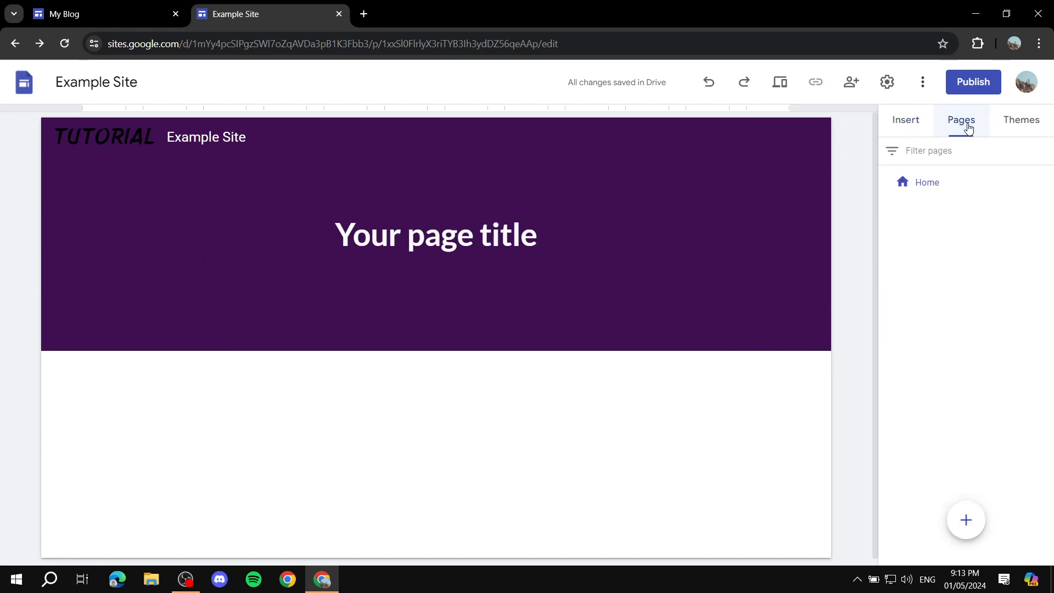
pyautogui.click(967, 530)
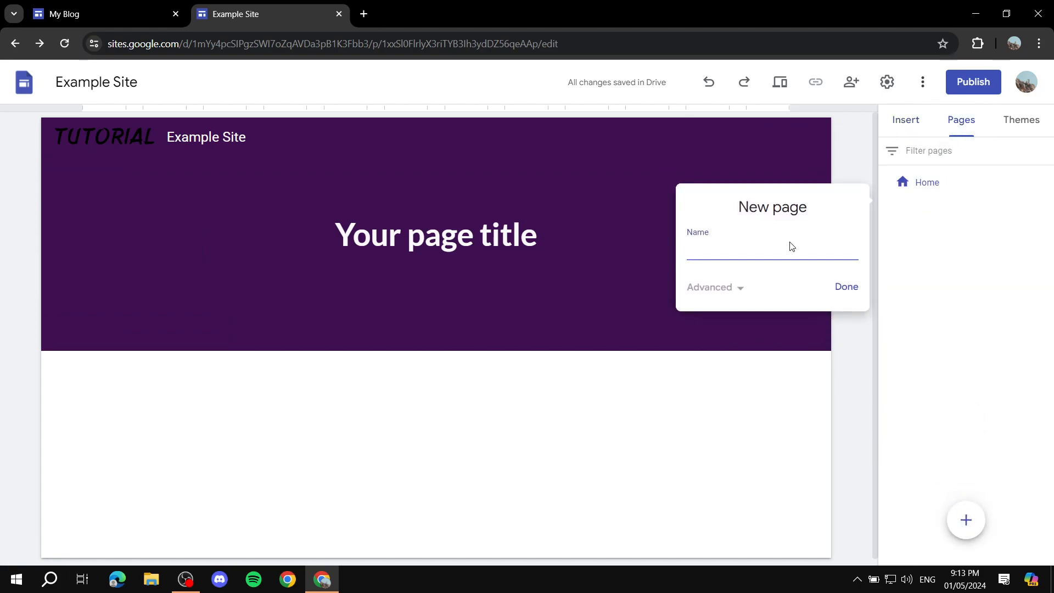
pyautogui.write('Contact Uss')
pyautogui.click(747, 293)
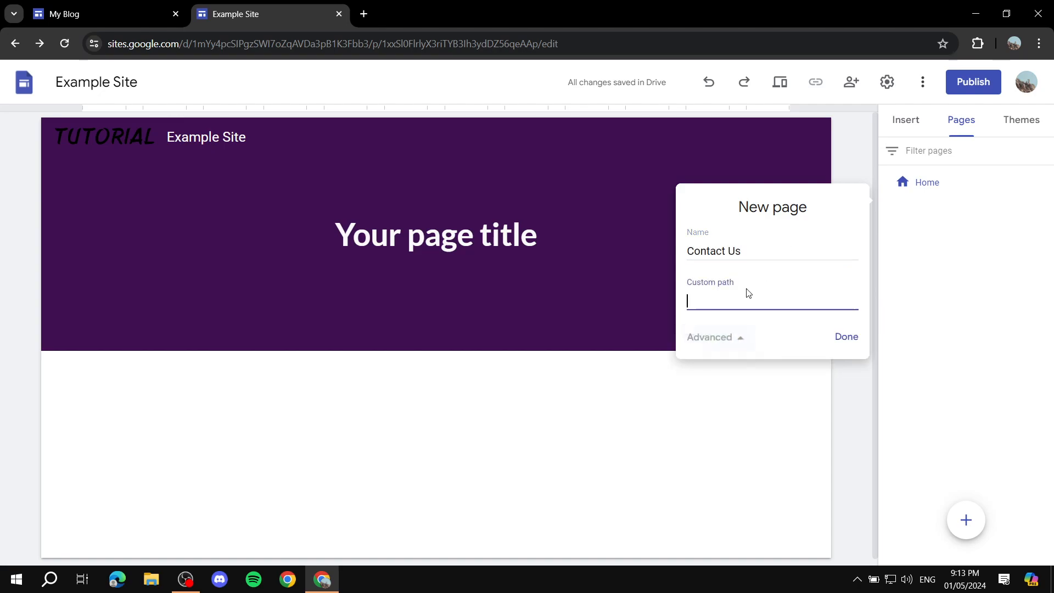
pyautogui.click(723, 339)
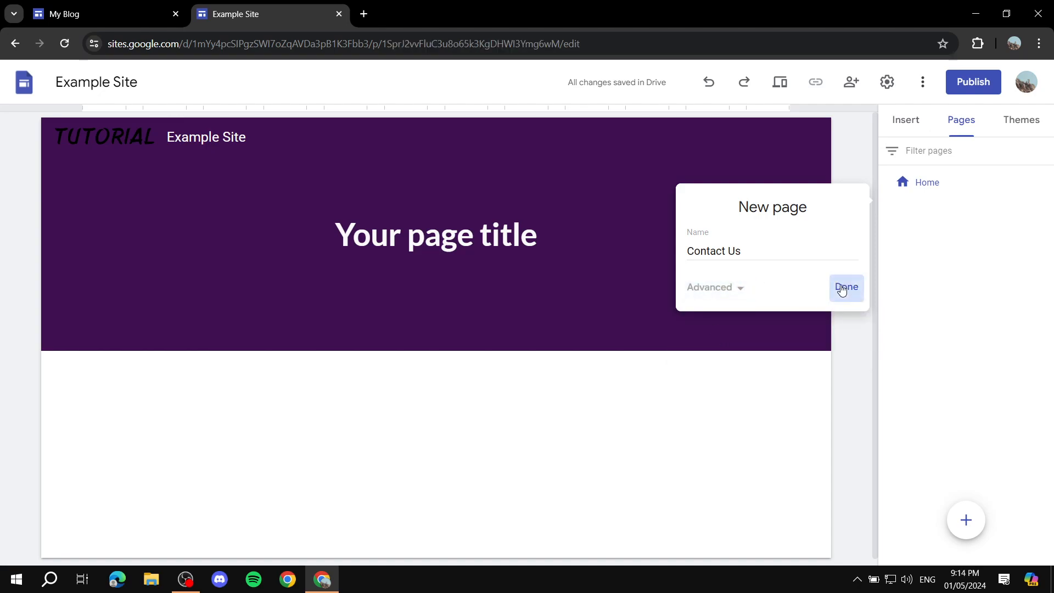
pyautogui.click(845, 287)
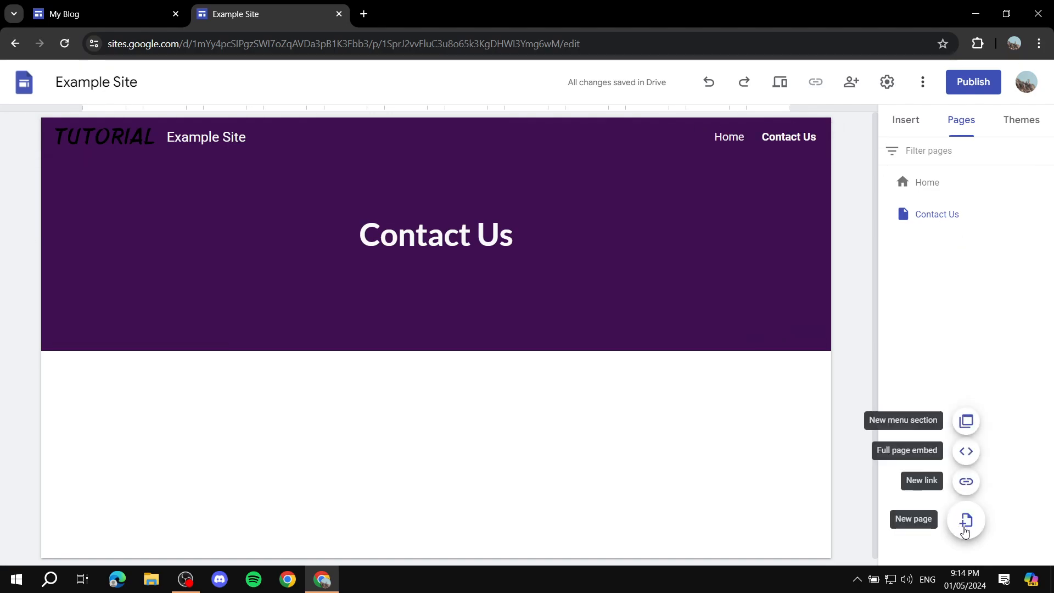
# Add another new page named Privacy Policy to the site.
pyautogui.click(965, 530)
pyautogui.write('Privacy Policy')
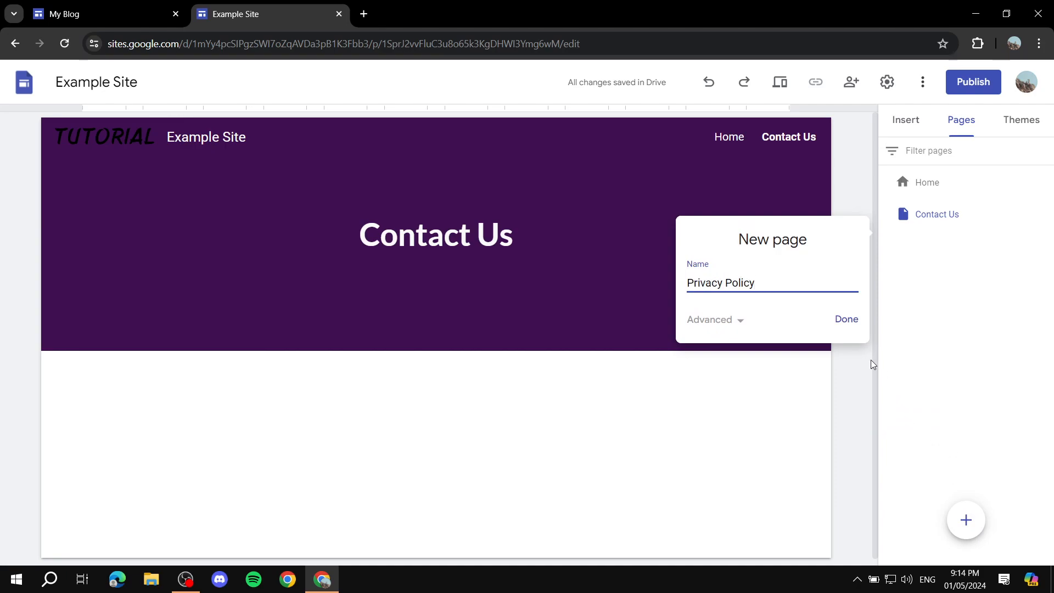
pyautogui.click(847, 328)
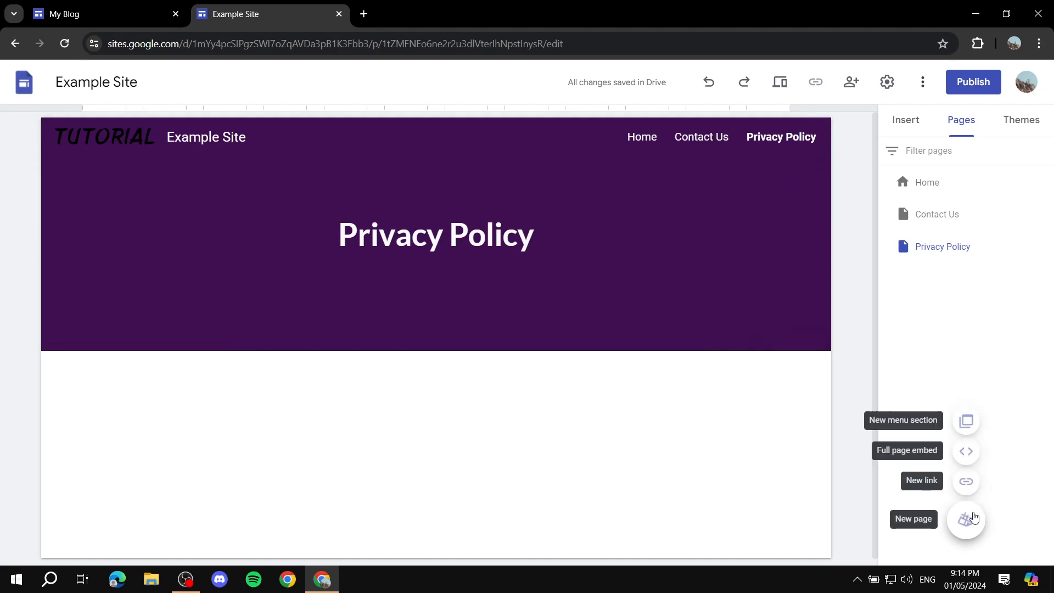
pyautogui.click(969, 520)
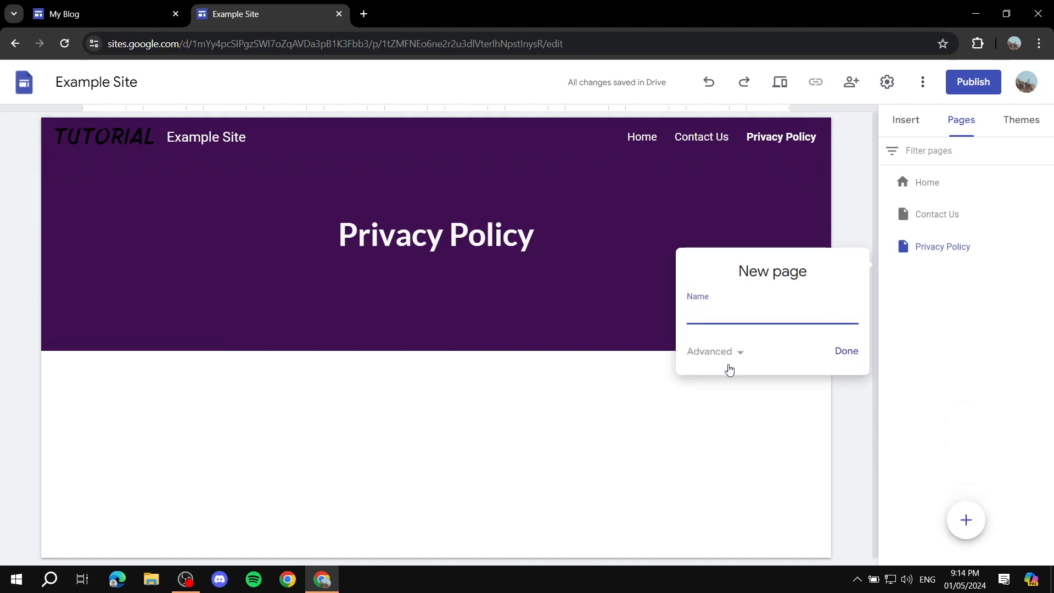
pyautogui.click(996, 369)
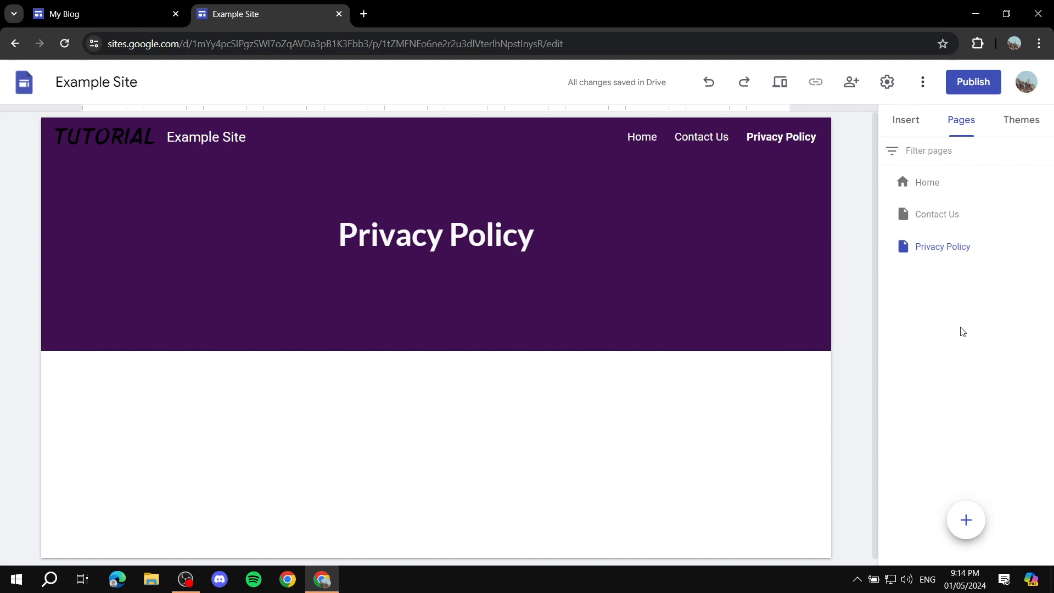
# Duplicate the Home page under the name Copy of Home.
pyautogui.click(948, 192)
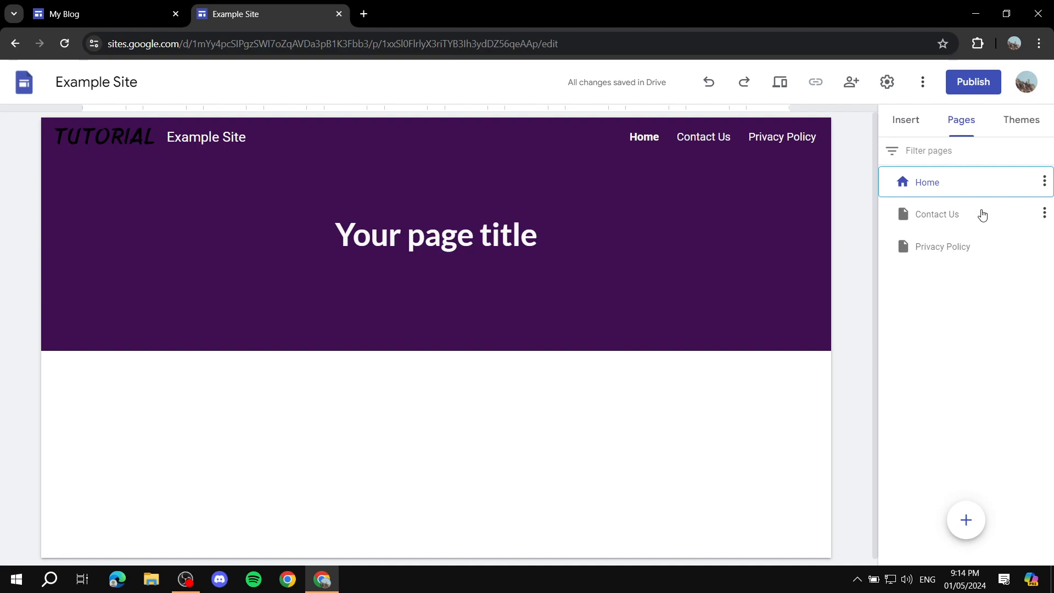
pyautogui.click(1044, 183)
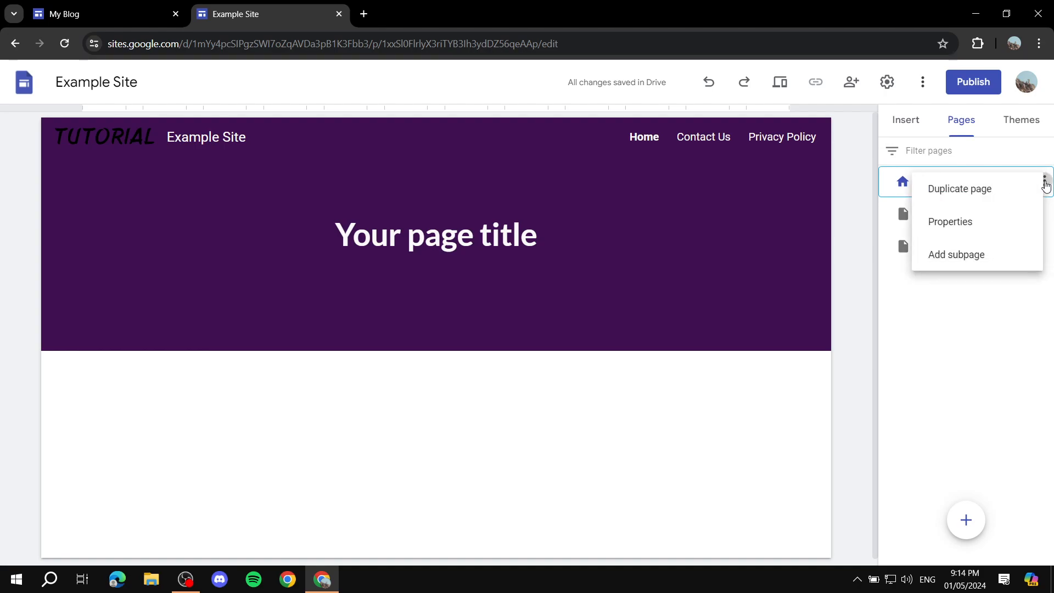
pyautogui.click(996, 190)
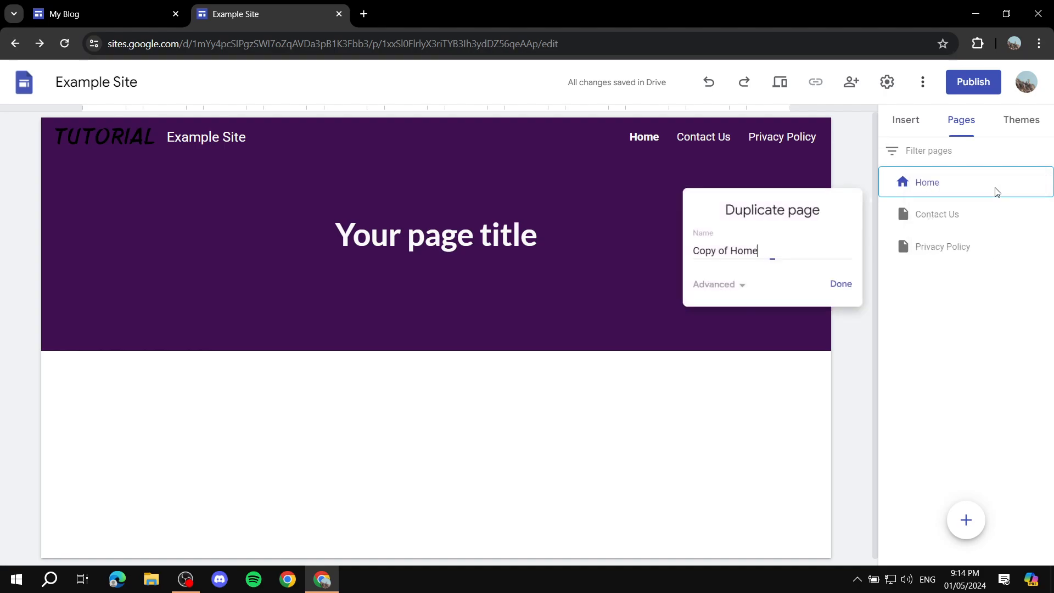
pyautogui.click(832, 292)
# Move the Copy of Home page below Privacy Policy in the page order and hide it from navigation.
pyautogui.moveTo(956, 218); pyautogui.dragTo(958, 310)
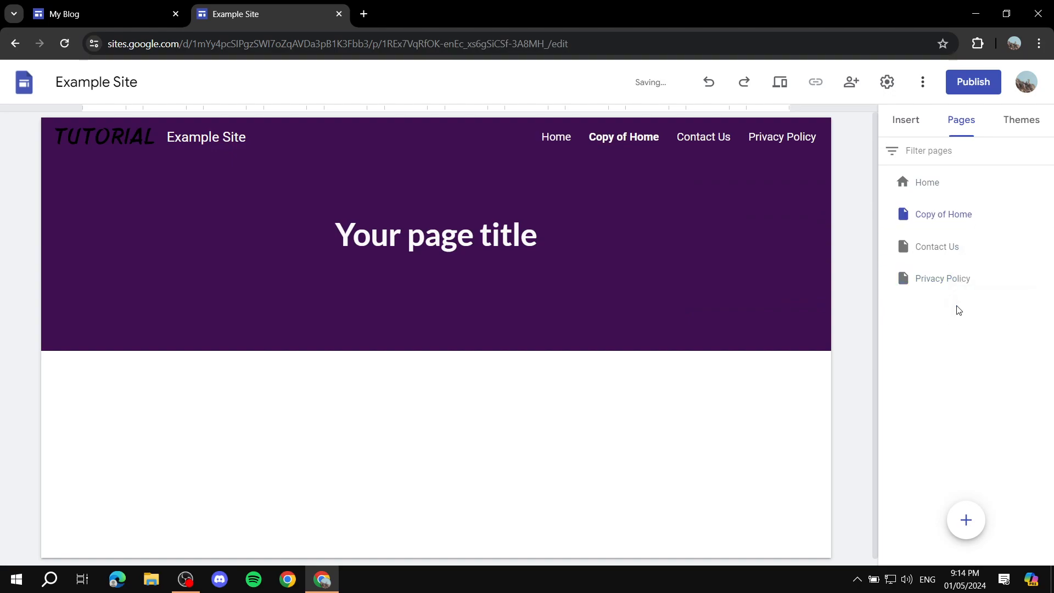
pyautogui.moveTo(946, 230); pyautogui.dragTo(942, 296)
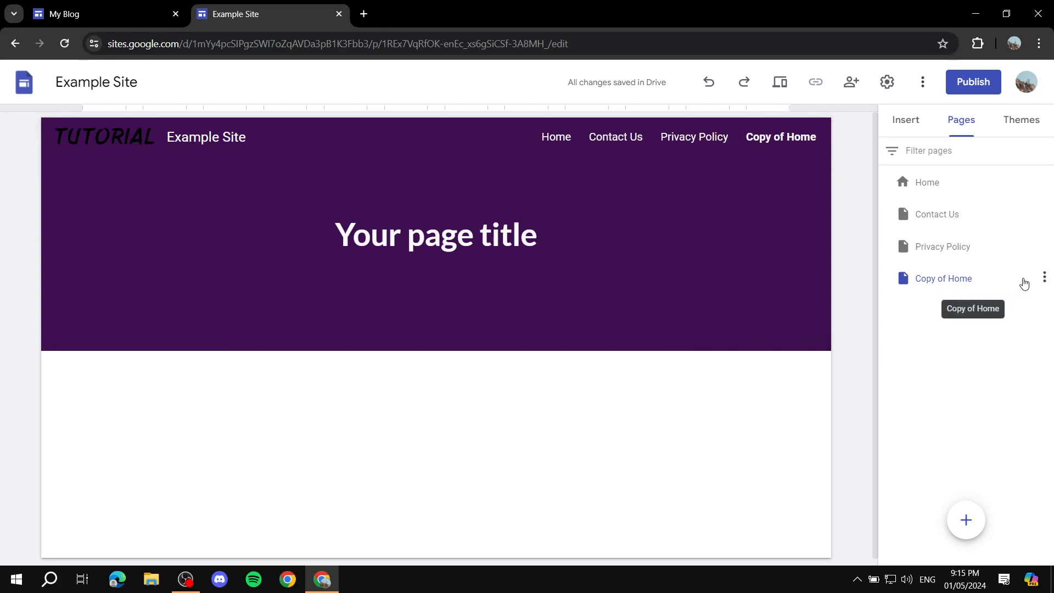
pyautogui.click(1045, 280)
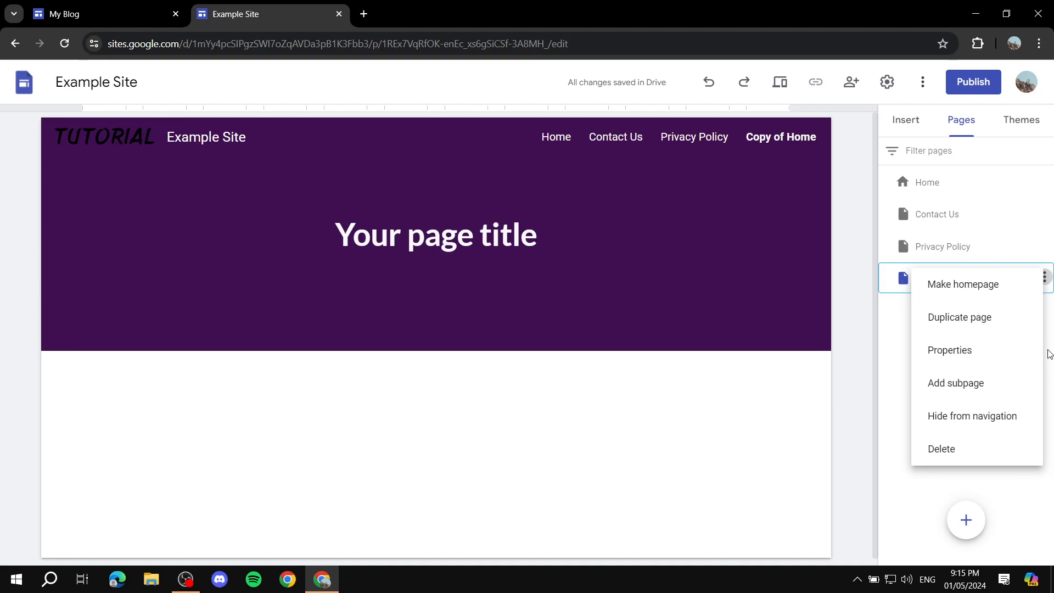
pyautogui.click(961, 421)
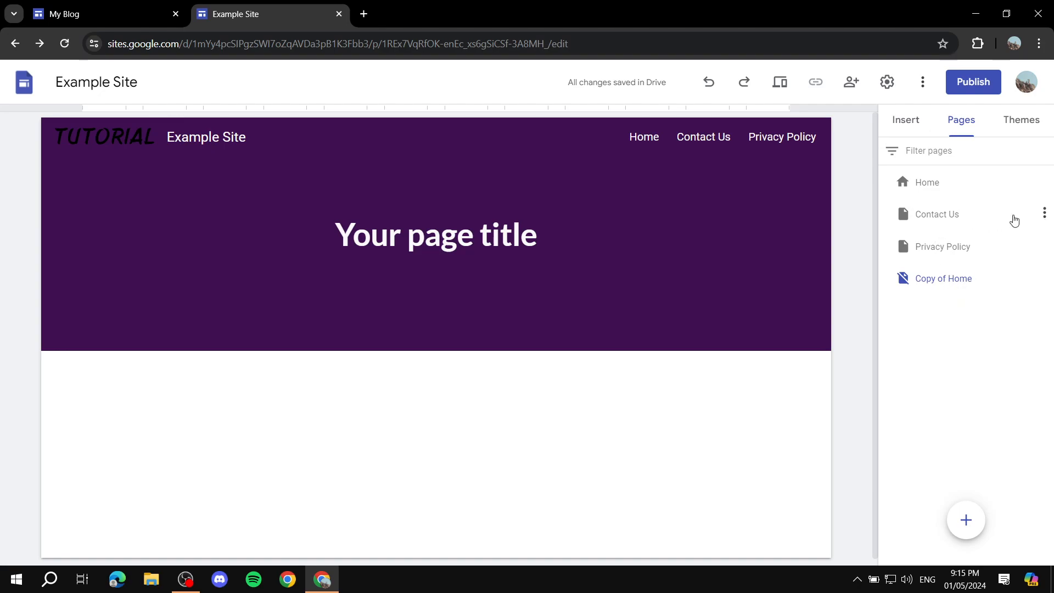
# Add a subpage named Test under the Contact Us page and view it in the site navigation.
pyautogui.click(1043, 212)
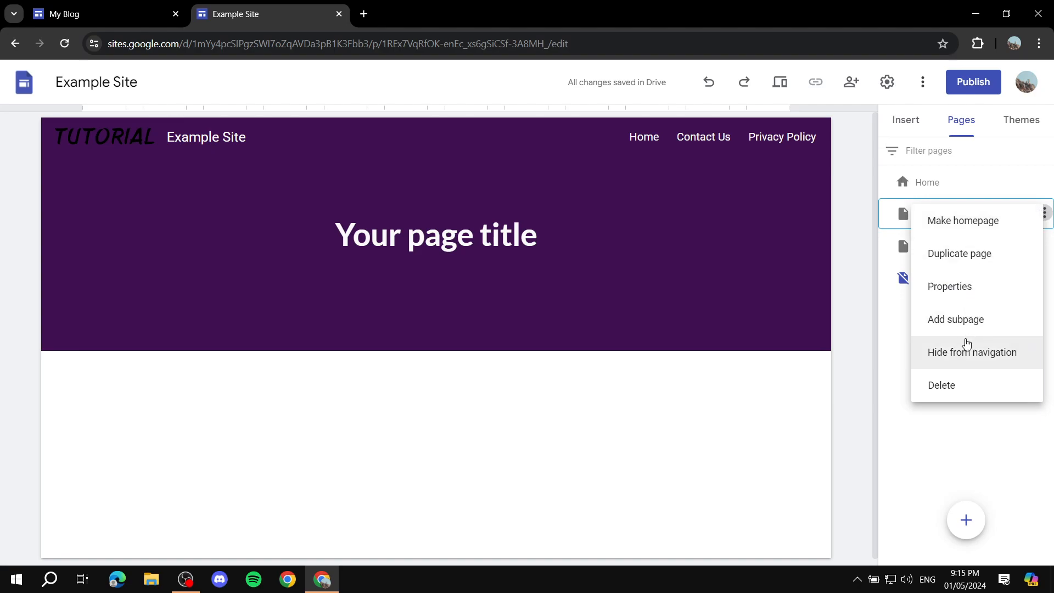
pyautogui.click(956, 321)
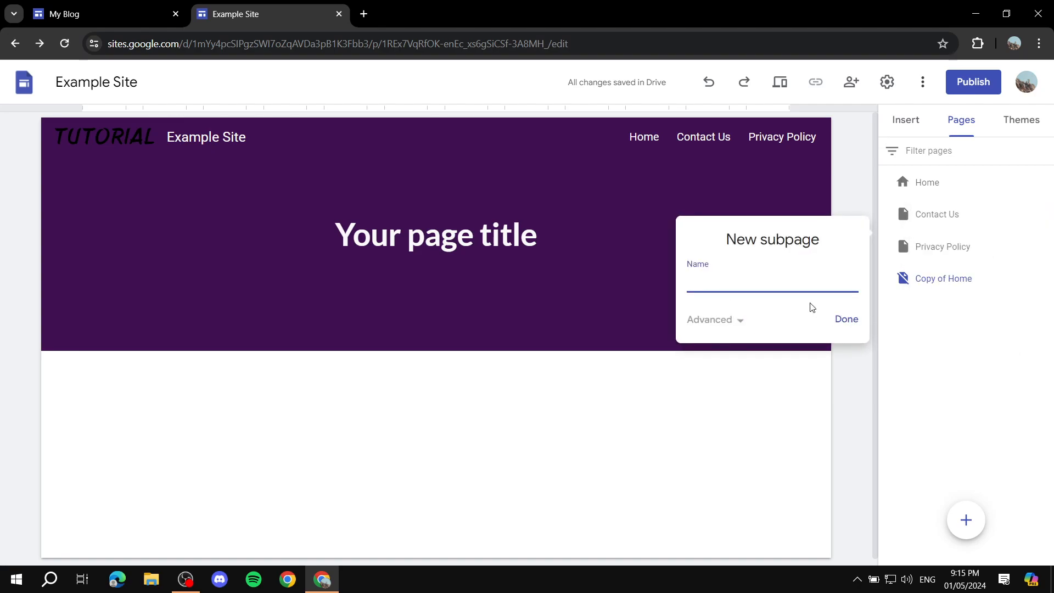
pyautogui.click(848, 321)
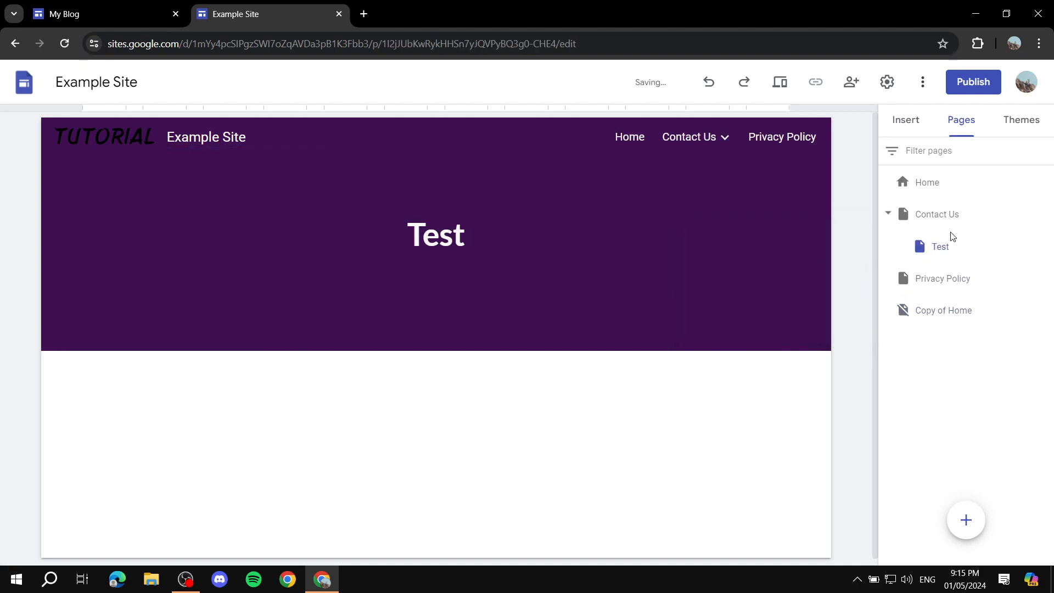
pyautogui.moveTo(728, 143)
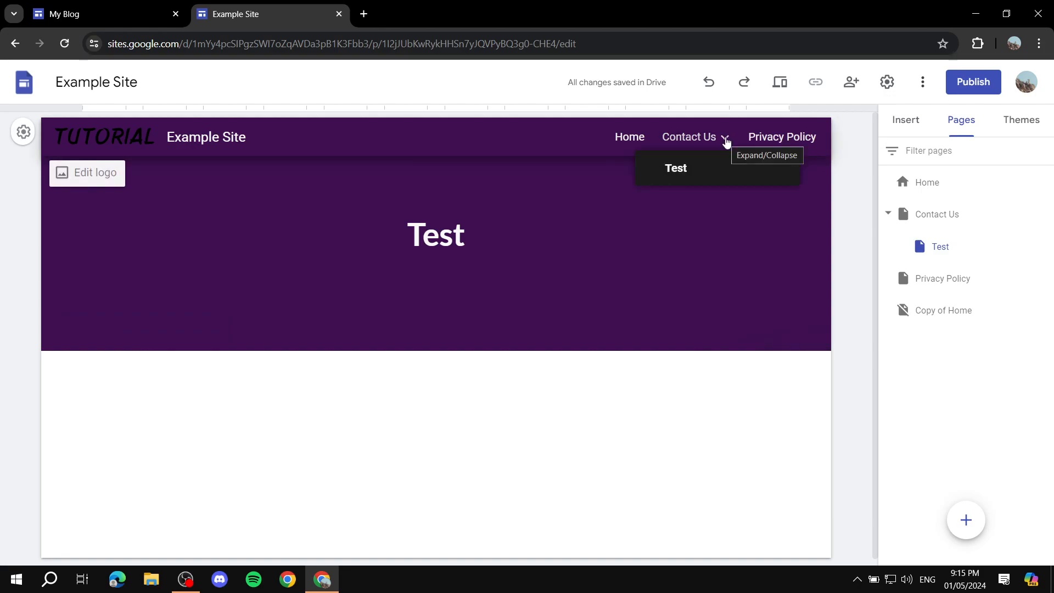
# Add a second subpage named Test 2 under the Contact Us page.
pyautogui.moveTo(962, 222)
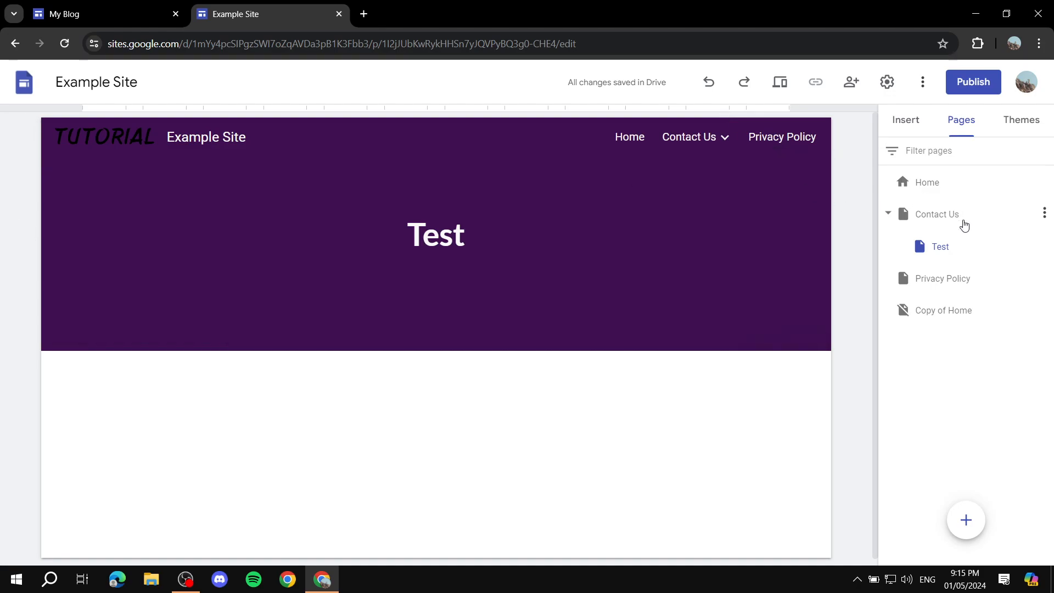
pyautogui.click(1044, 214)
pyautogui.click(992, 321)
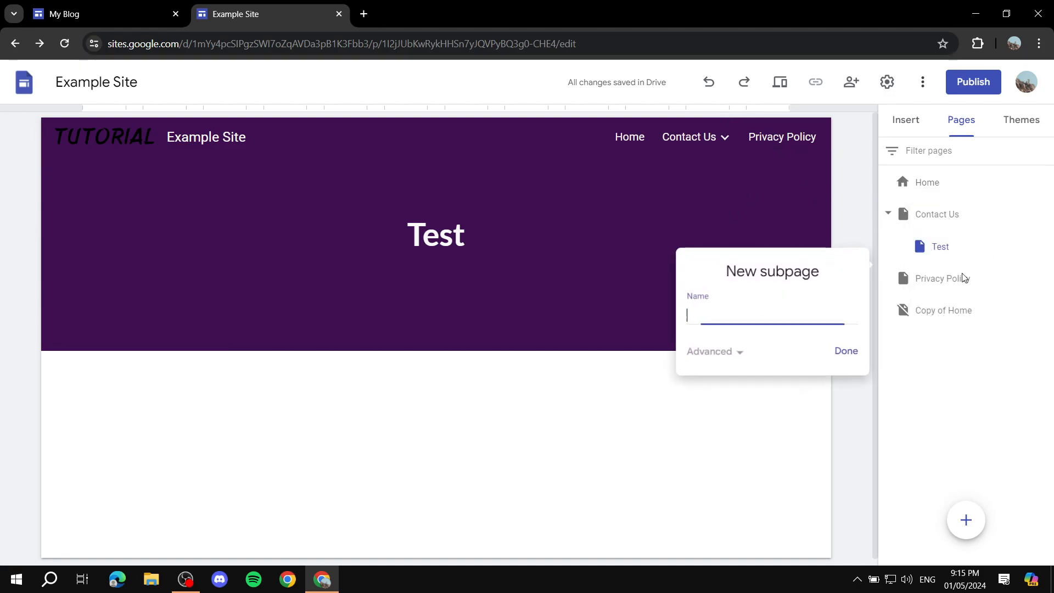
pyautogui.write('Test 2')
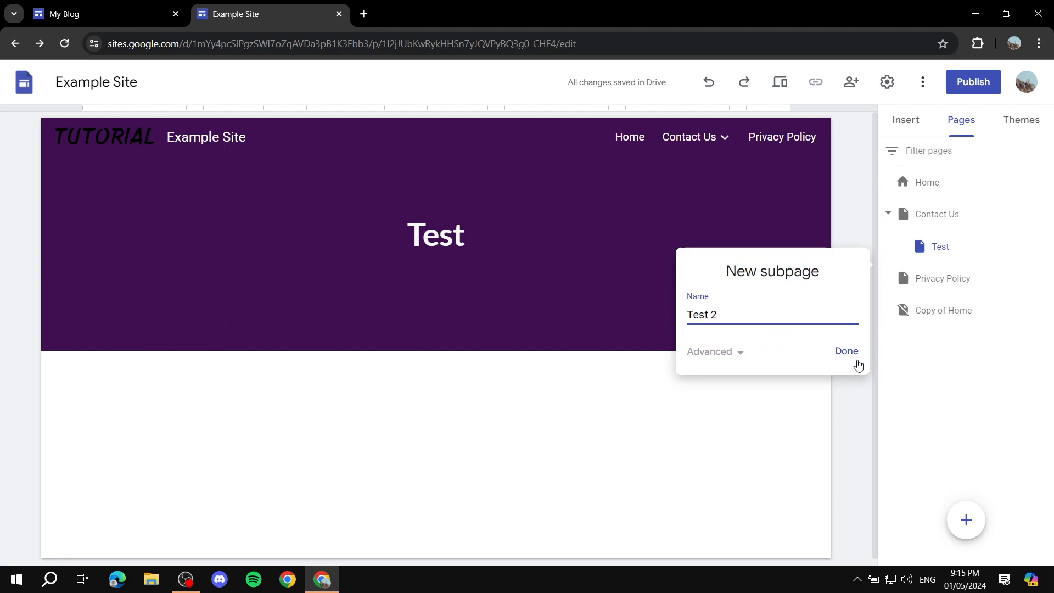
pyautogui.click(856, 363)
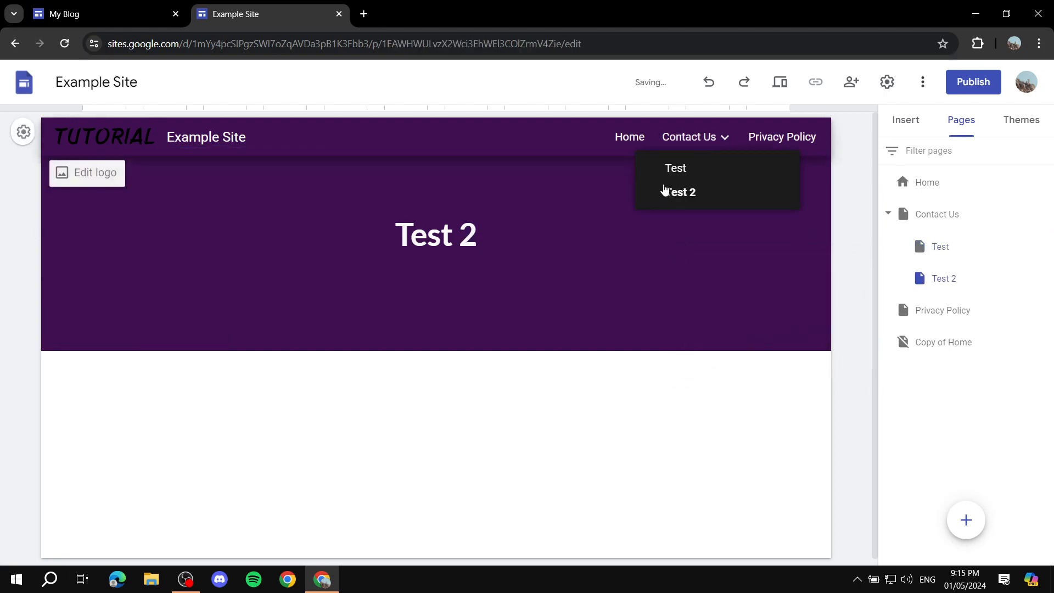
# Open the Test subpage through the site's Contact Us navigation entry and review the subpages nested there.
pyautogui.click(681, 168)
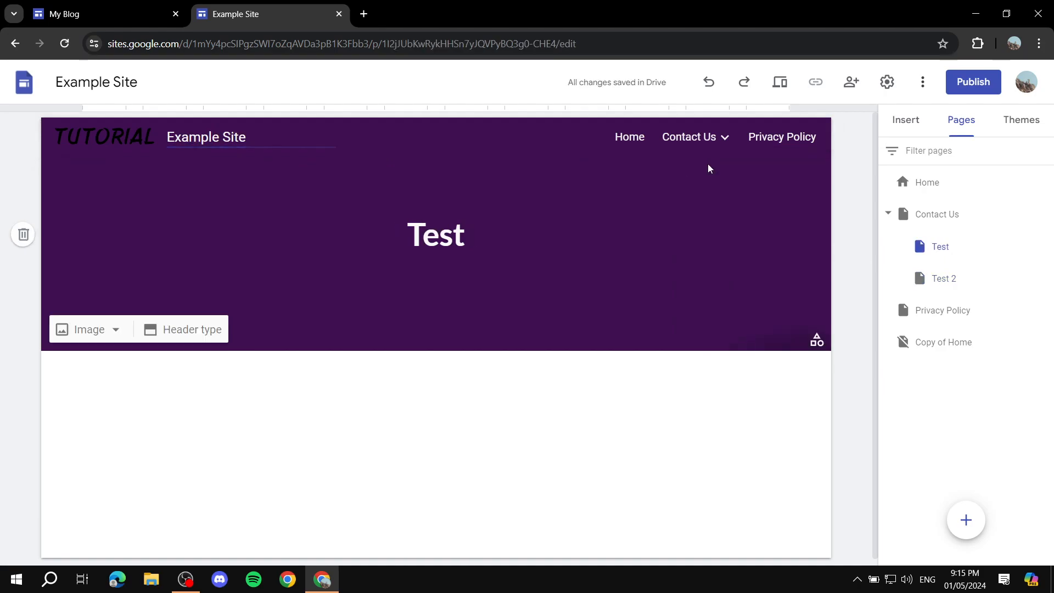
pyautogui.moveTo(706, 149)
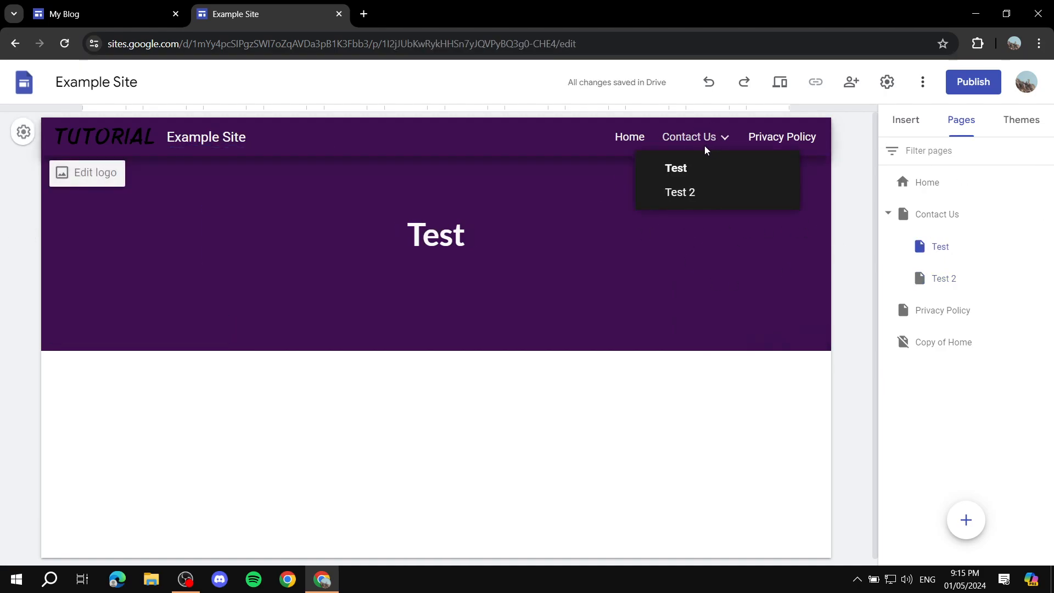
pyautogui.moveTo(962, 215)
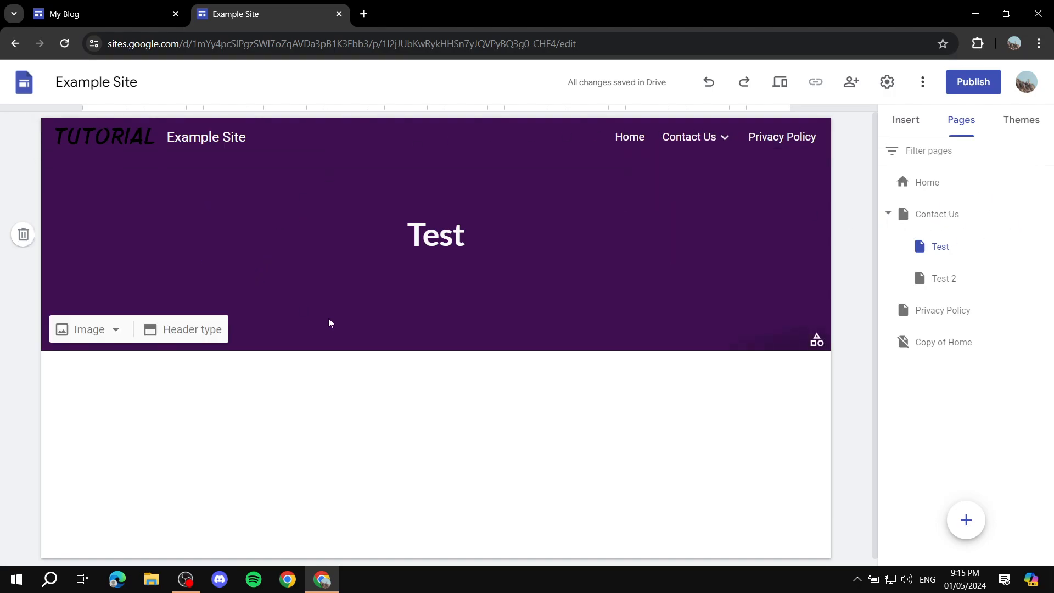
pyautogui.click(492, 316)
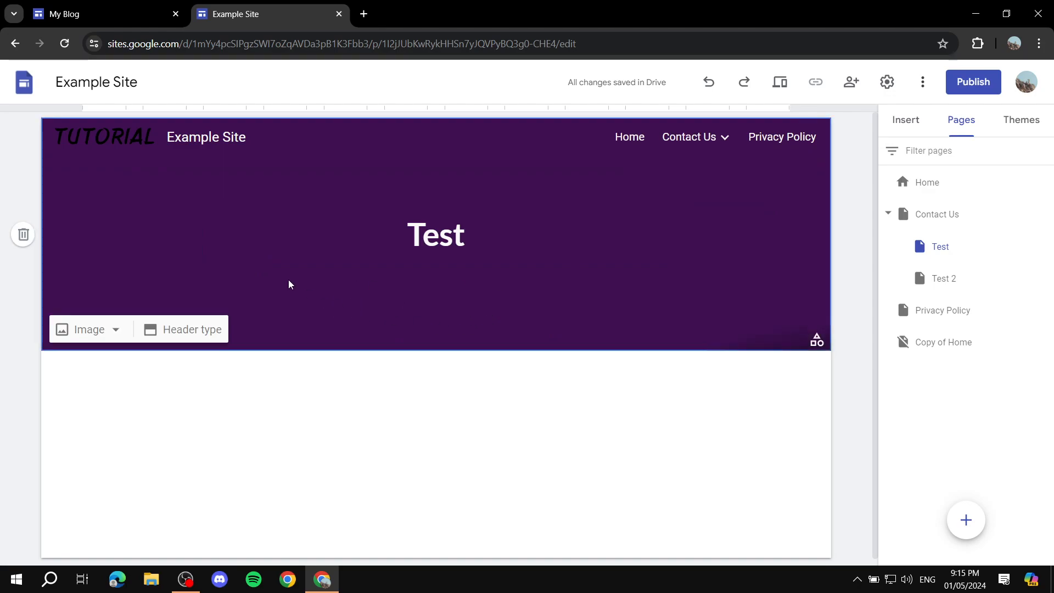
# Replace the Contact Us page's header background with the uploaded image Green.png.
pyautogui.click(934, 213)
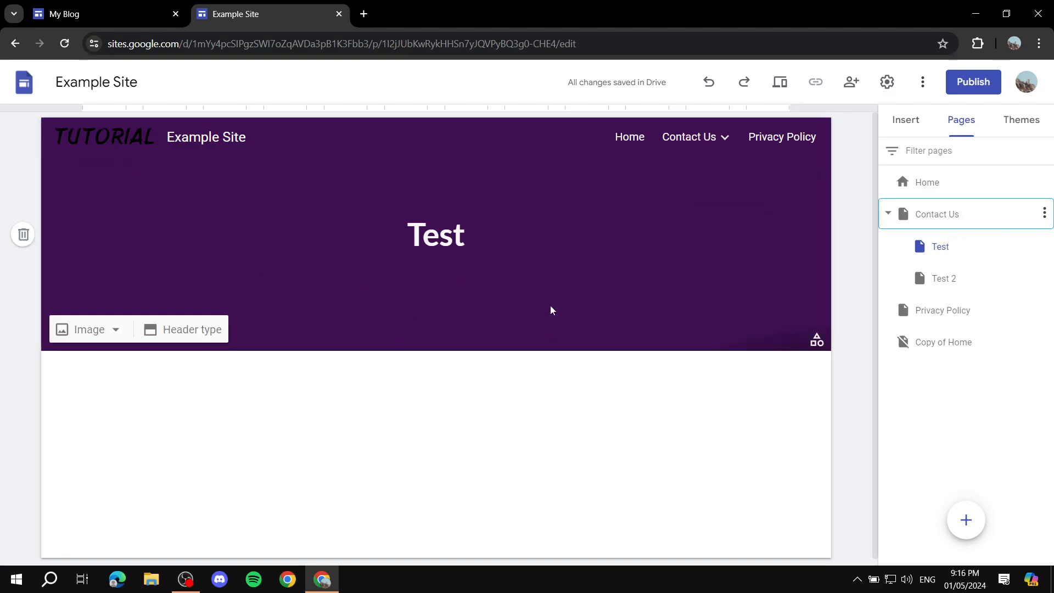
pyautogui.click(117, 330)
pyautogui.click(105, 366)
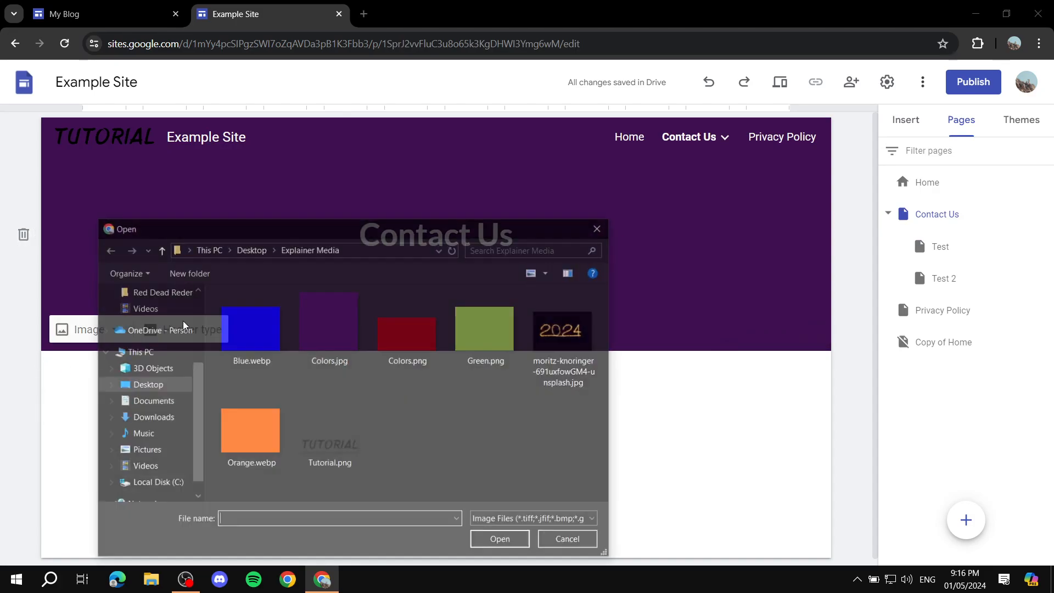
pyautogui.doubleClick(487, 329)
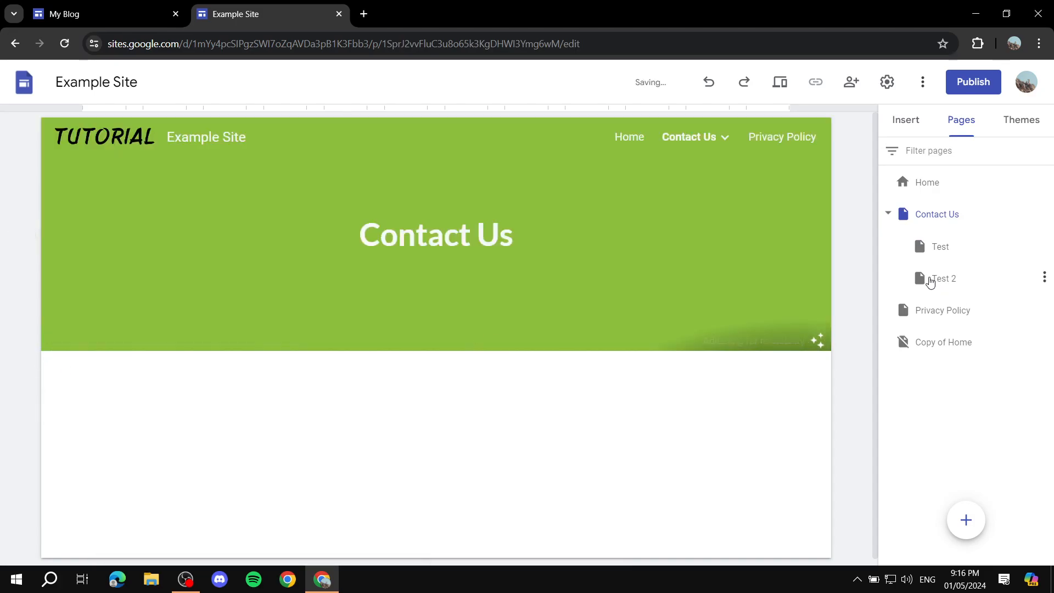
# Open the Home page and look through the content blocks and other elements available to insert.
pyautogui.click(933, 186)
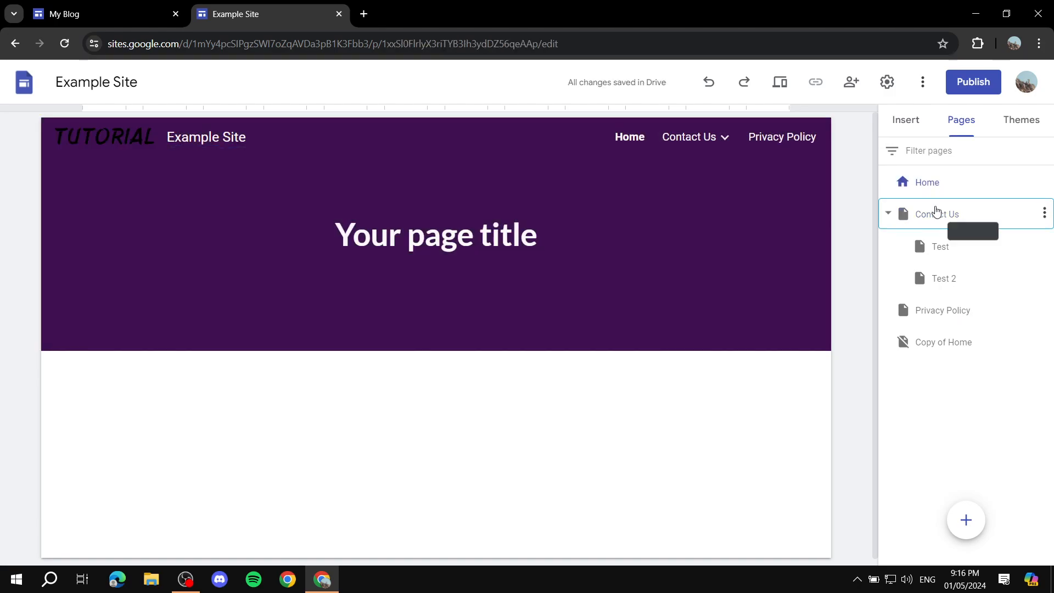
pyautogui.click(930, 182)
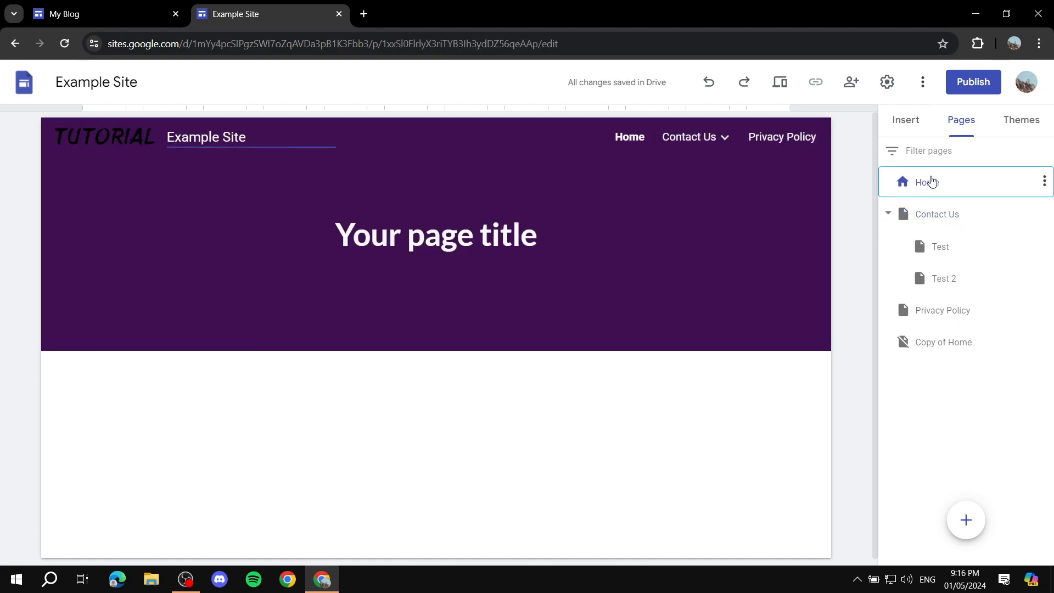
pyautogui.click(927, 121)
pyautogui.scroll(-1, 991, 243)
pyautogui.scroll(-2, 990, 243)
pyautogui.scroll(1, 965, 194)
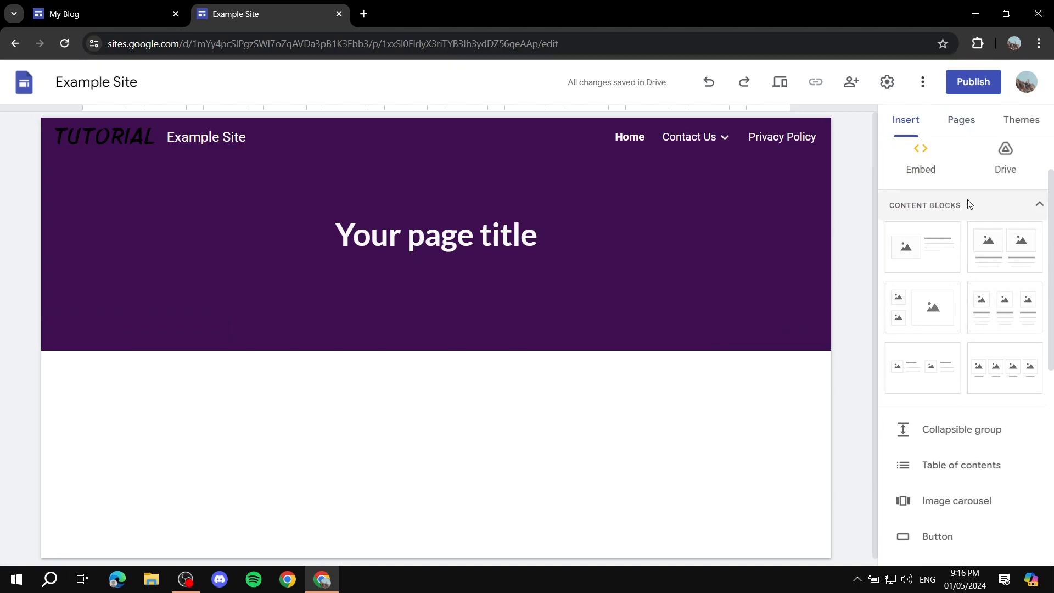
pyautogui.scroll(-1, 944, 207)
pyautogui.scroll(1, 901, 231)
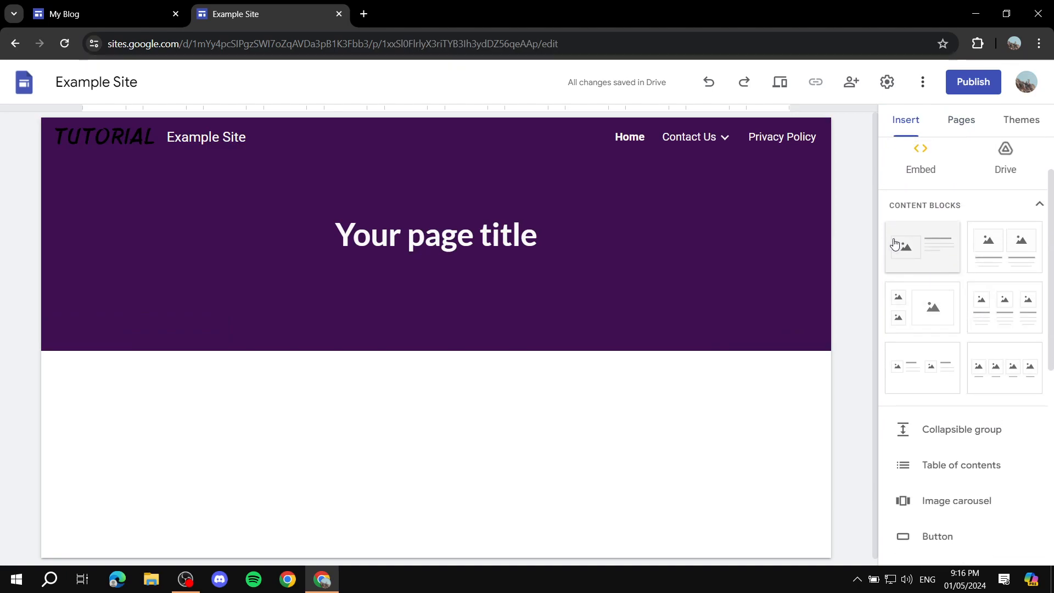
pyautogui.scroll(-3, 993, 275)
pyautogui.scroll(-3, 921, 345)
pyautogui.scroll(4, 977, 242)
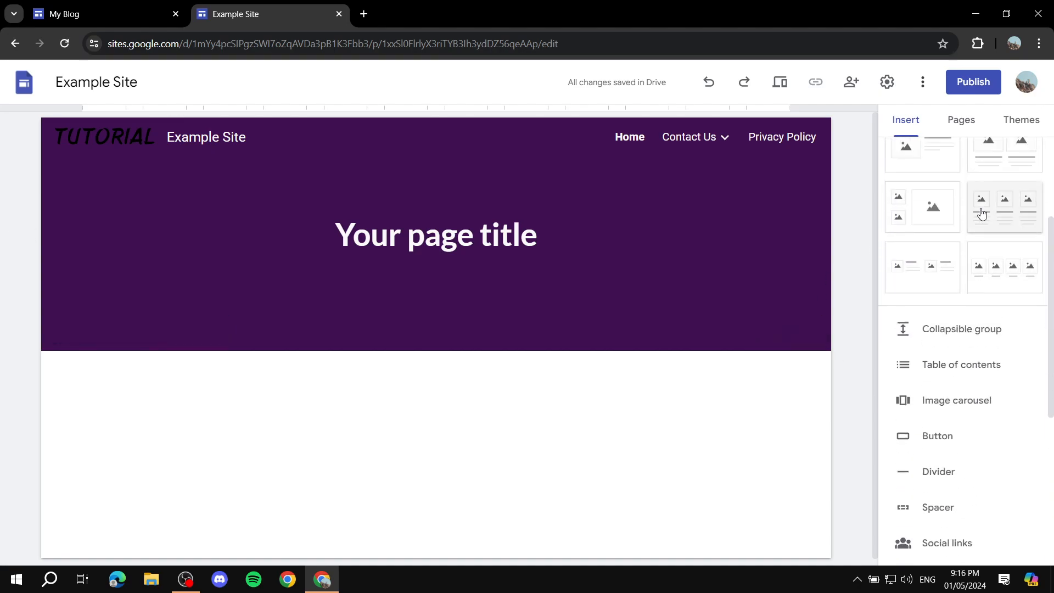
pyautogui.scroll(2, 987, 209)
pyautogui.scroll(-4, 1004, 316)
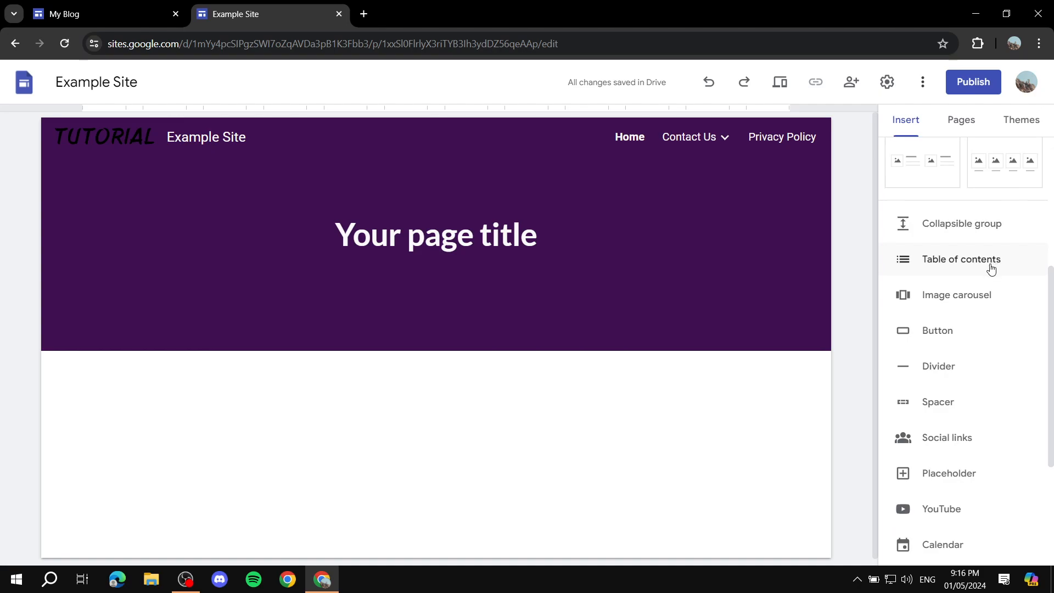
pyautogui.scroll(-4, 991, 269)
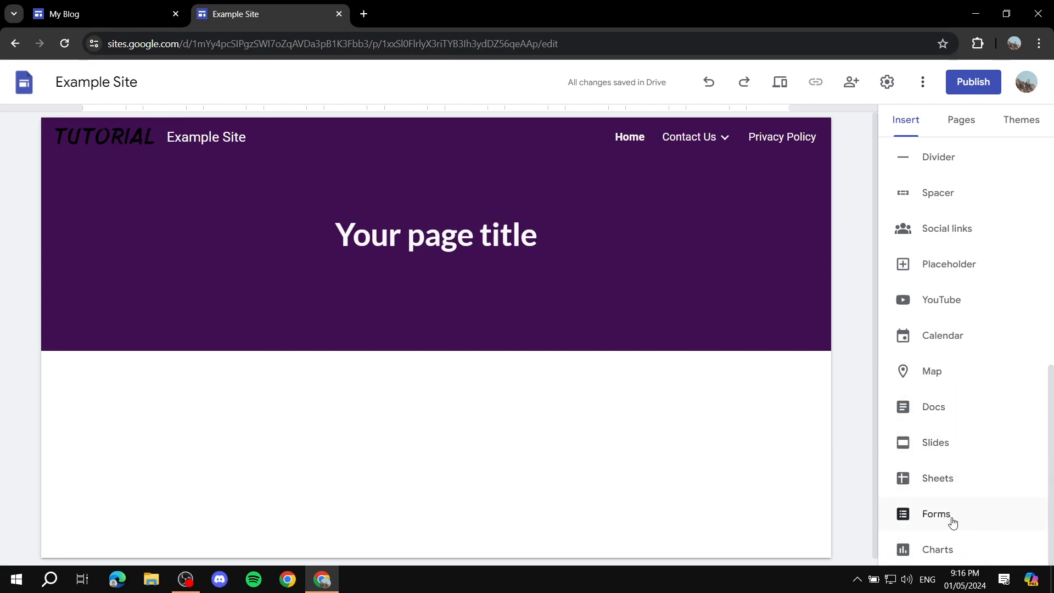
# Insert the Untitled form below the Home page header, widen it, and delete it again.
pyautogui.click(931, 513)
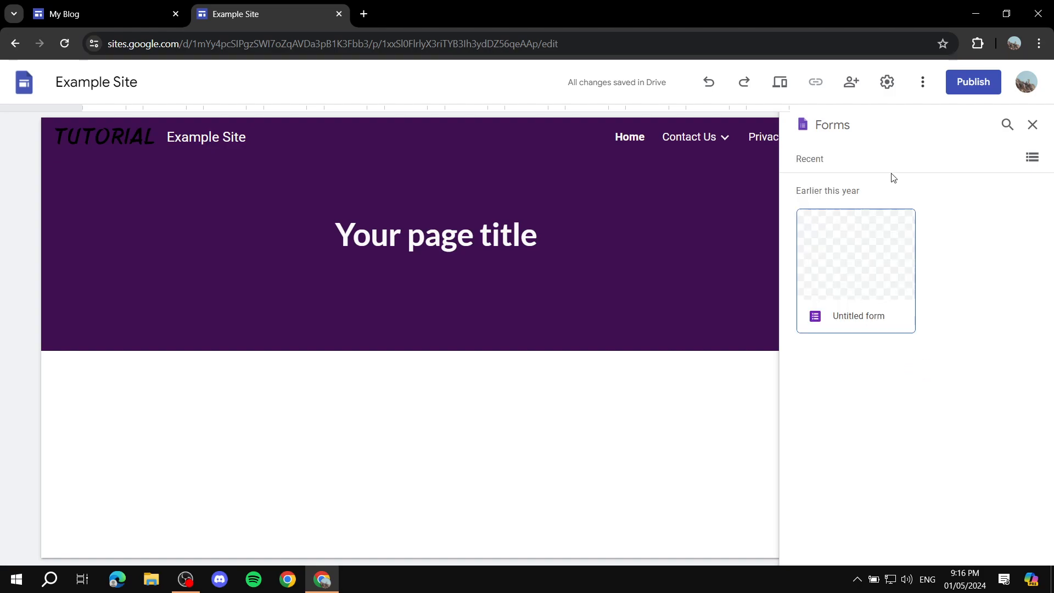
pyautogui.click(881, 264)
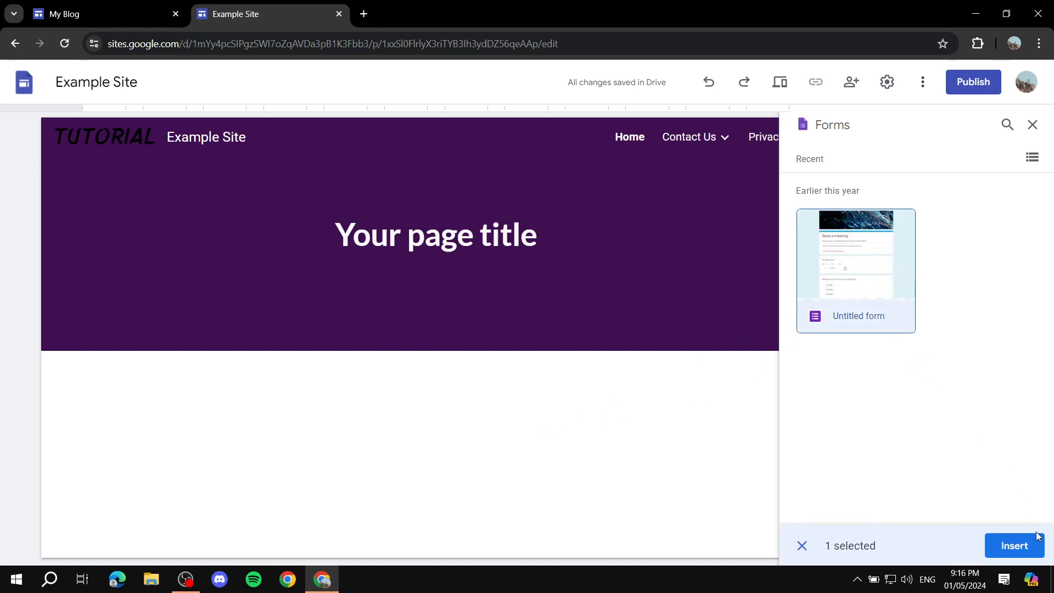
pyautogui.click(1016, 547)
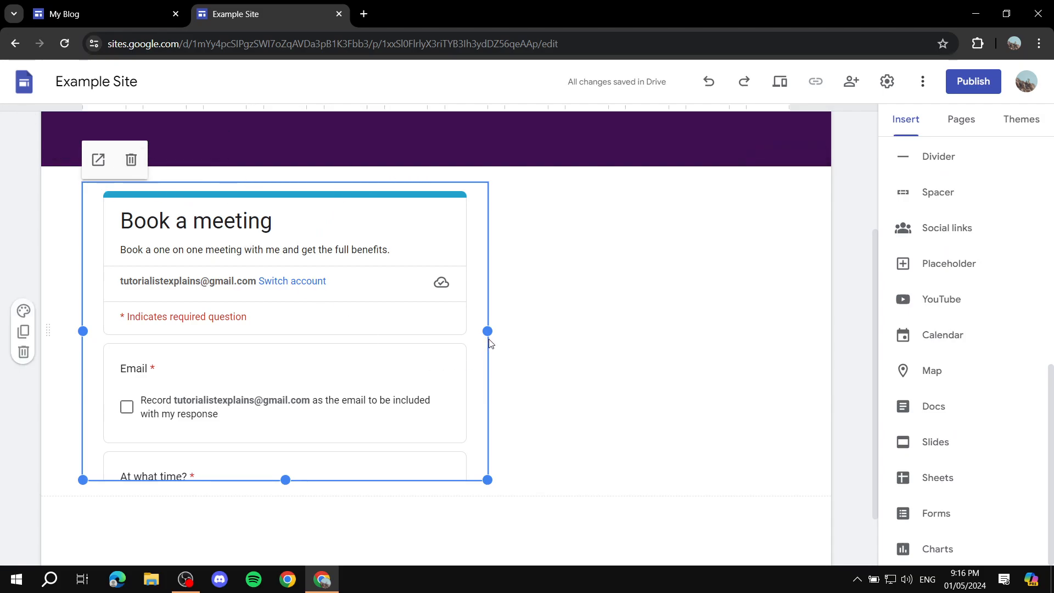
pyautogui.moveTo(488, 331); pyautogui.dragTo(727, 329)
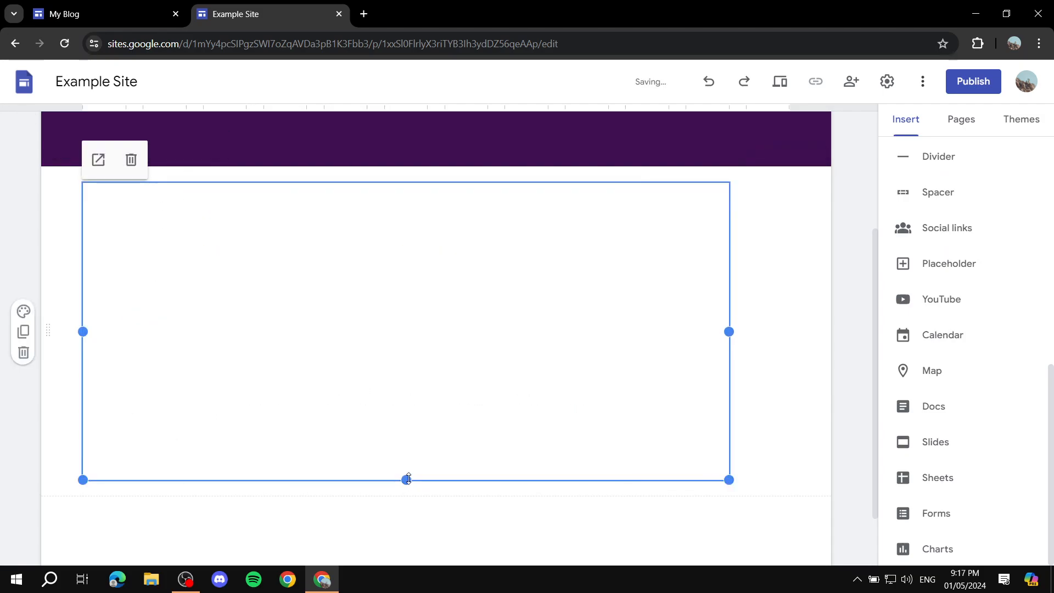
pyautogui.click(131, 160)
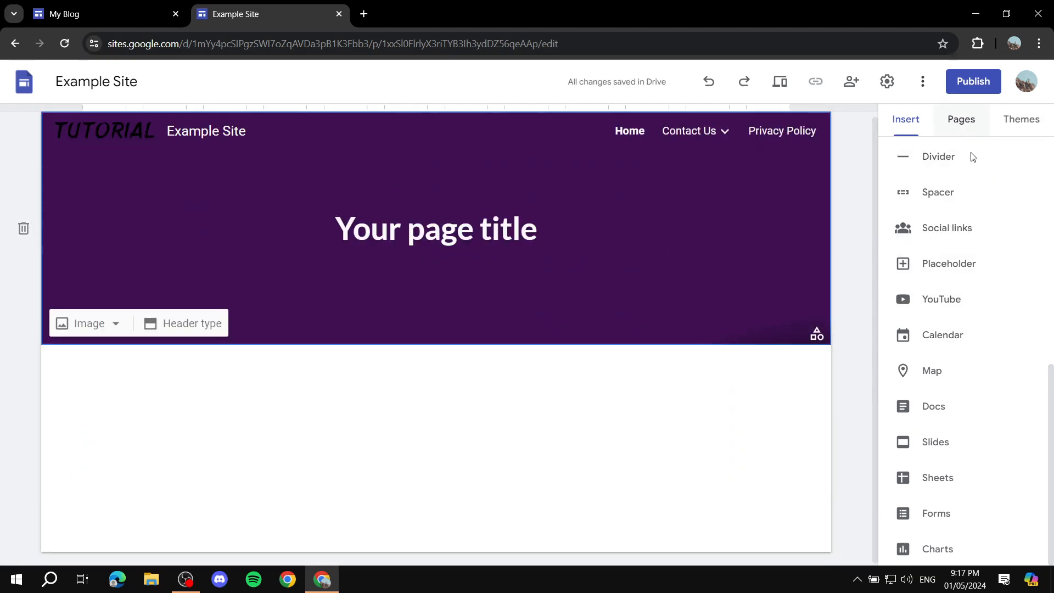
# Add a footer to the site from the Home page, leaving its text box empty.
pyautogui.scroll(9, 986, 331)
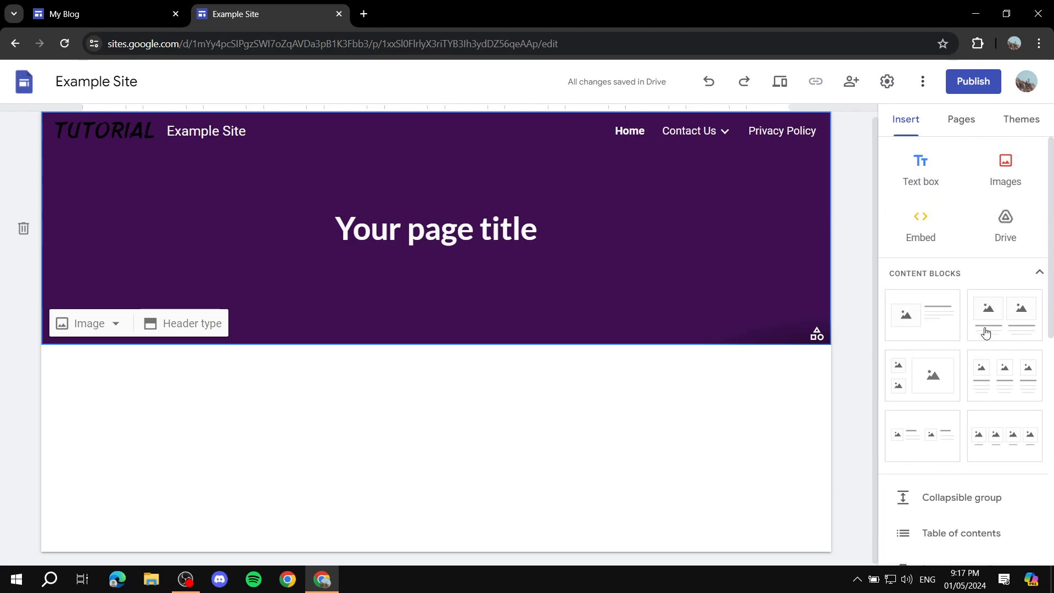
pyautogui.scroll(-8, 986, 326)
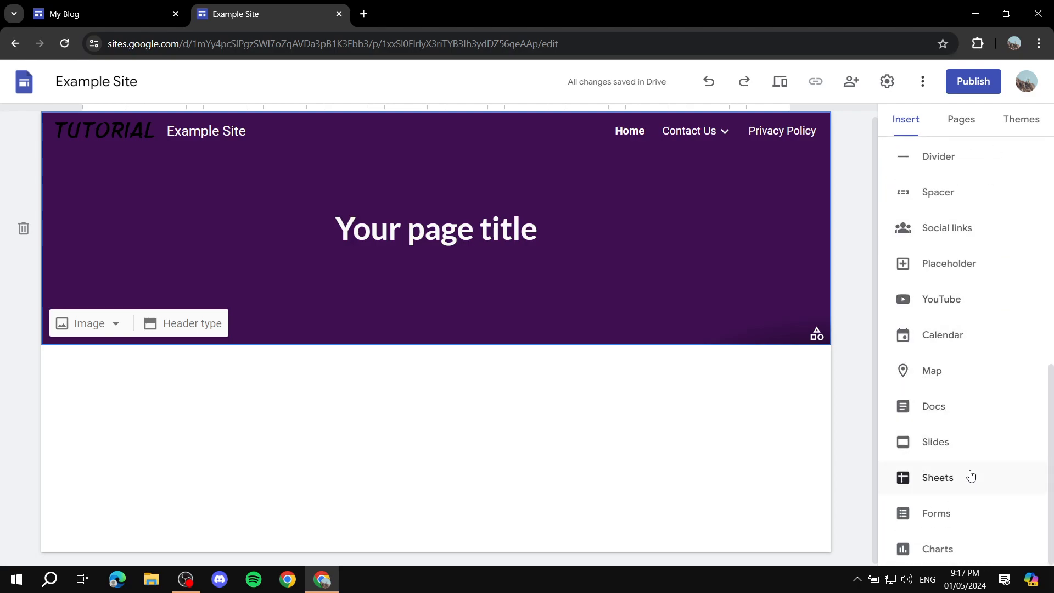
pyautogui.scroll(1, 976, 423)
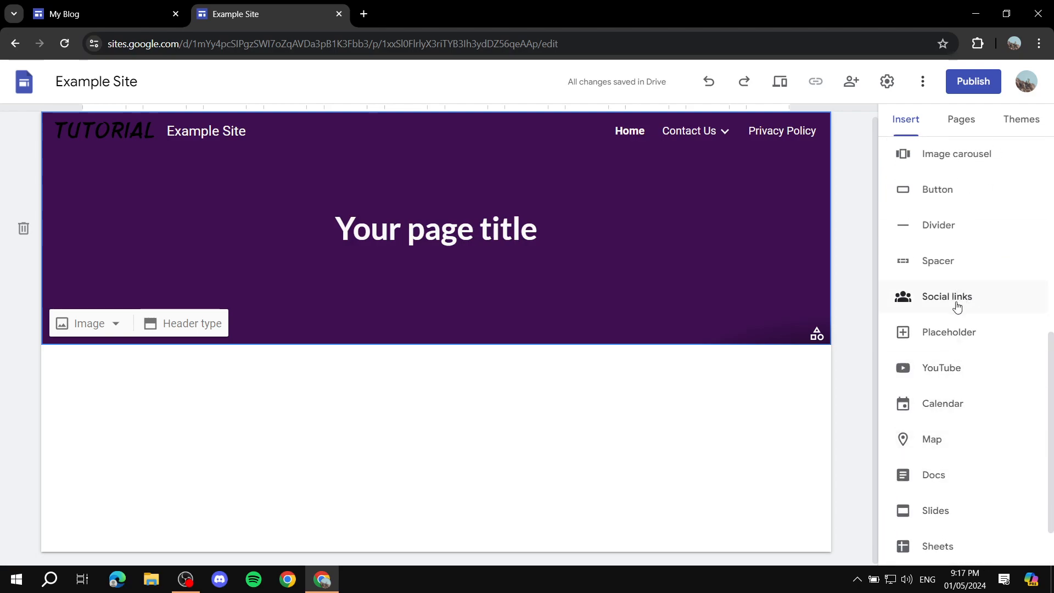
pyautogui.click(854, 400)
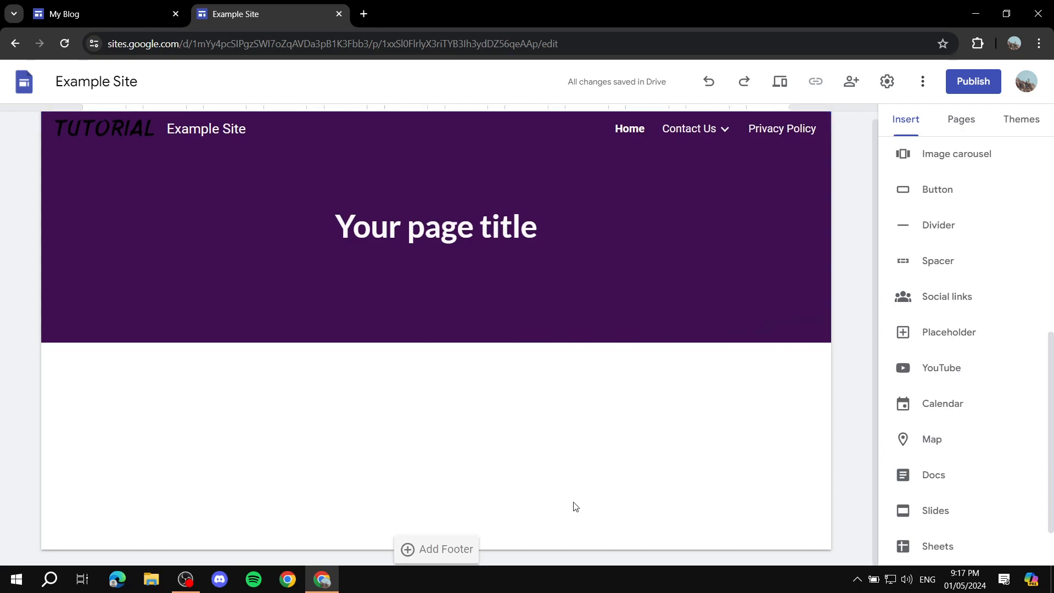
pyautogui.click(436, 549)
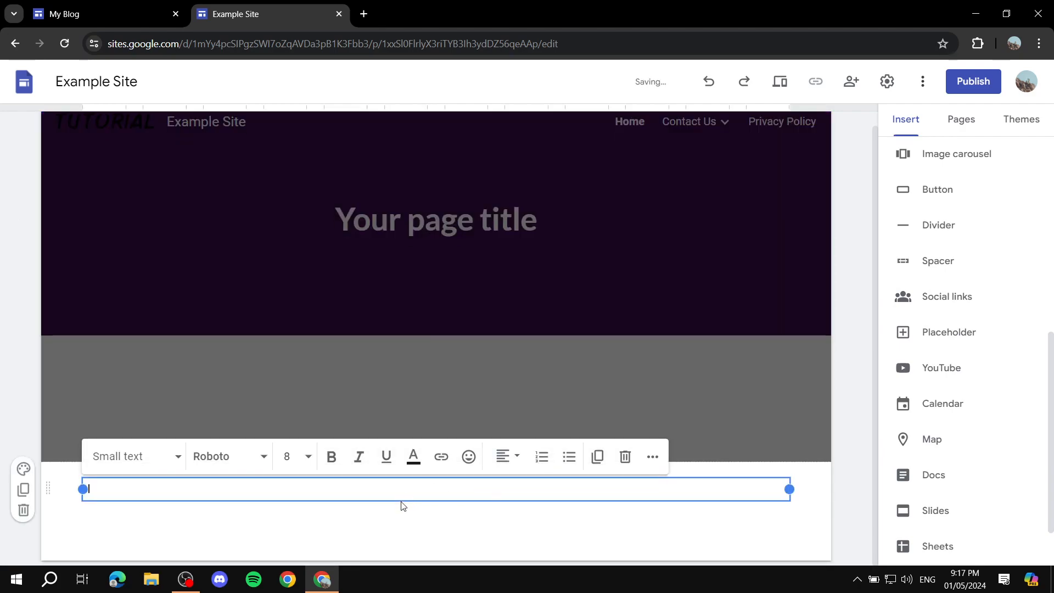
pyautogui.click(402, 519)
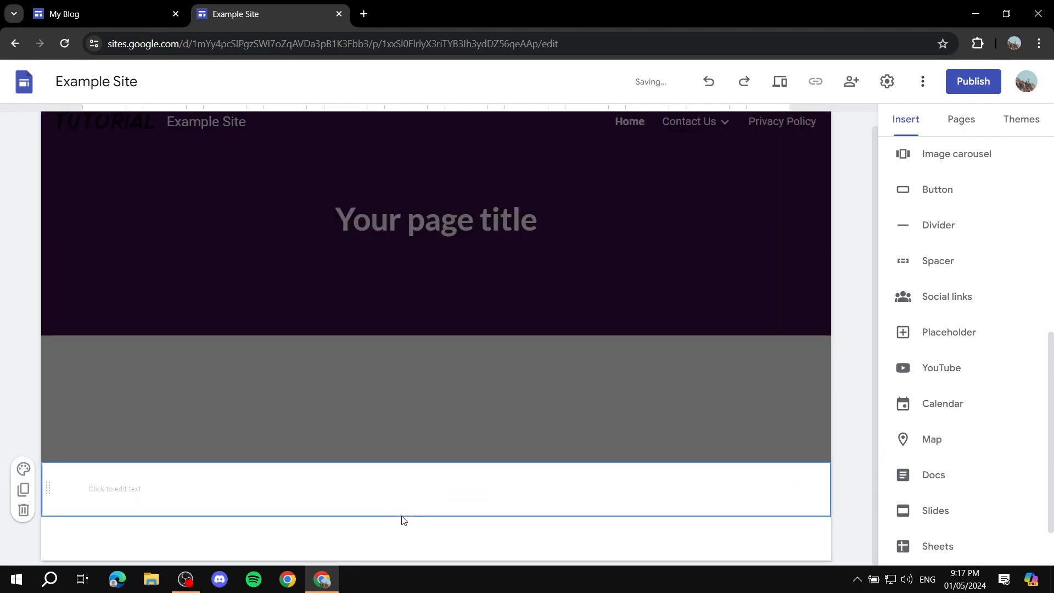
# Start a social links element for the footer and set its first link to Facebook.com.
pyautogui.click(957, 306)
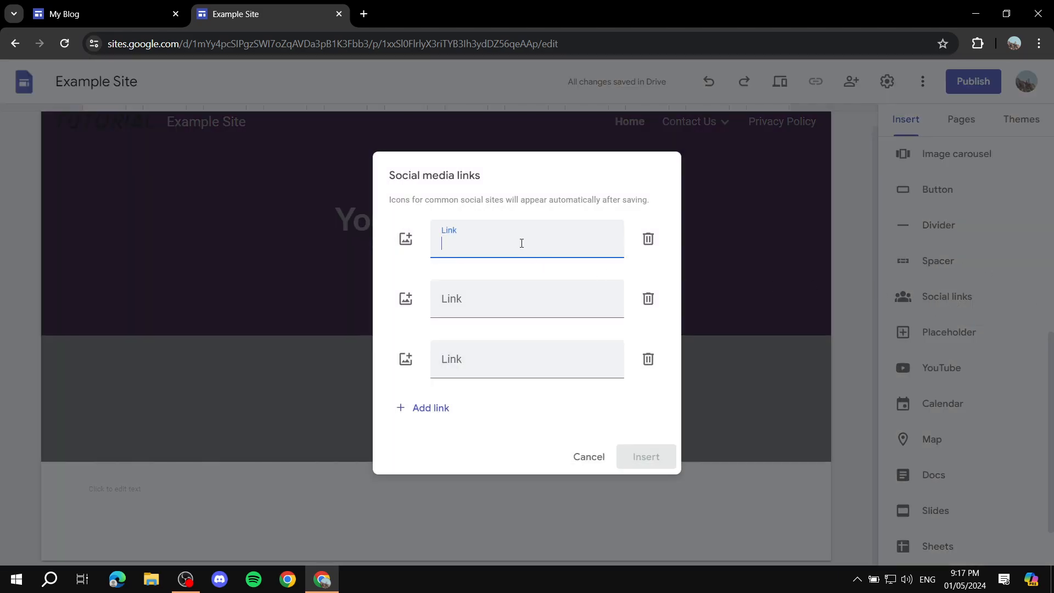
pyautogui.write('Faceboo')
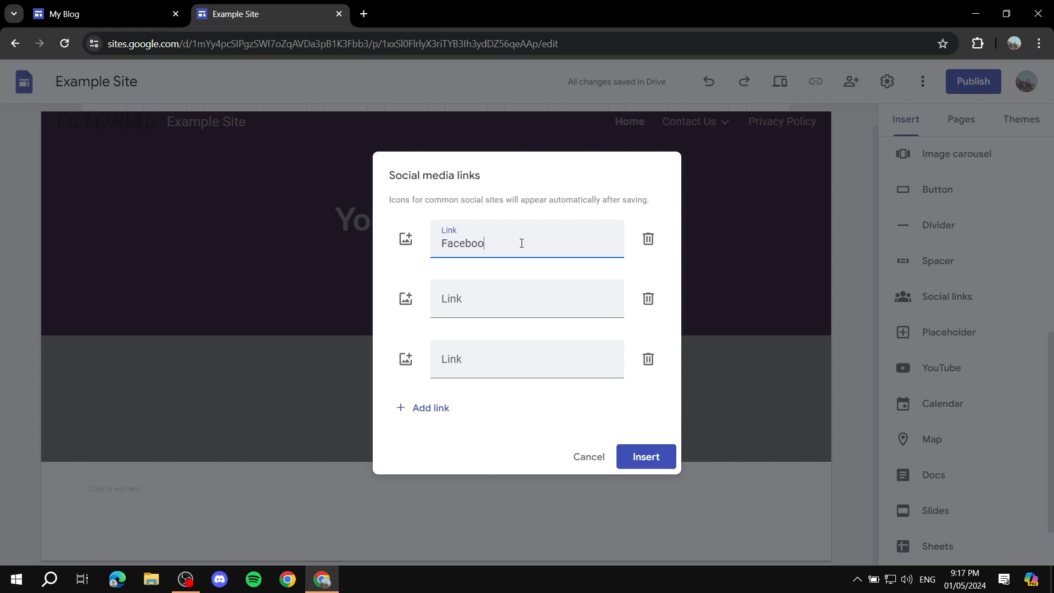
pyautogui.write('k')
pyautogui.press('Tab')
pyautogui.click(527, 238)
pyautogui.click(494, 299)
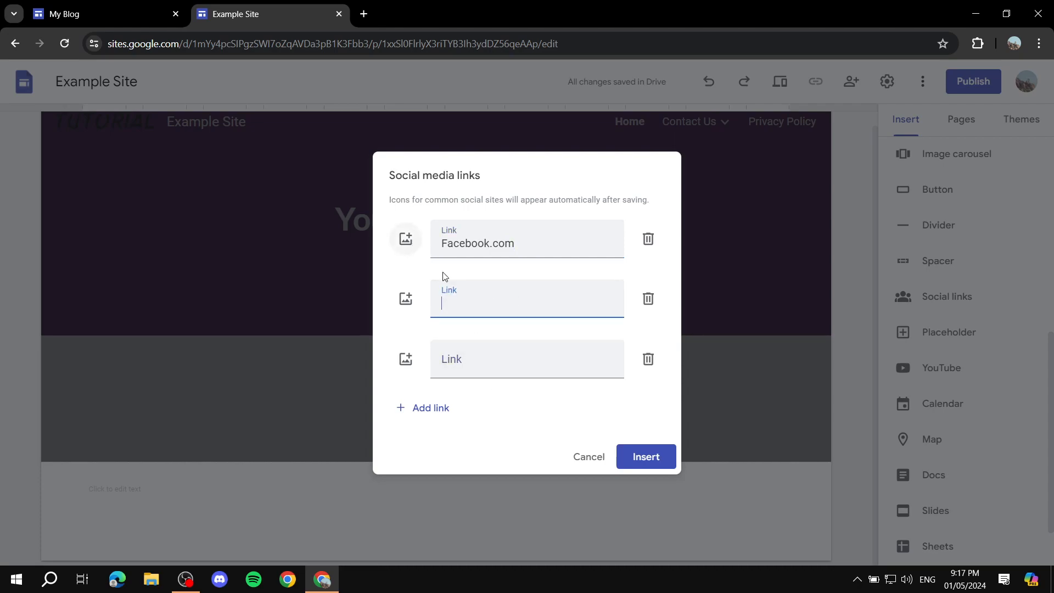
# Search Google Images for Facebook and use the square dark blue "f" logo as the first link's icon.
pyautogui.click(405, 239)
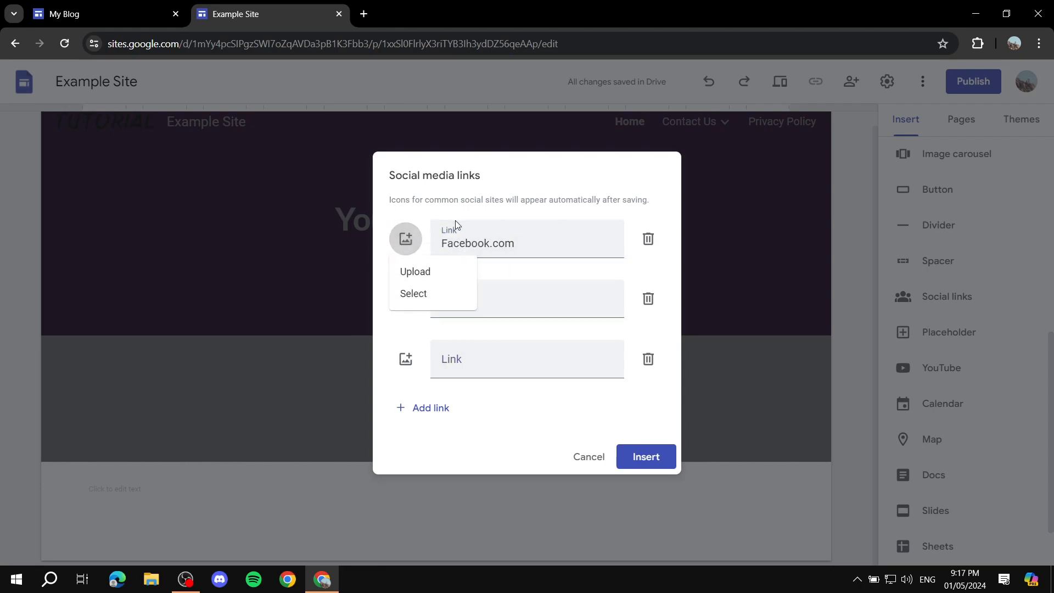
pyautogui.click(416, 293)
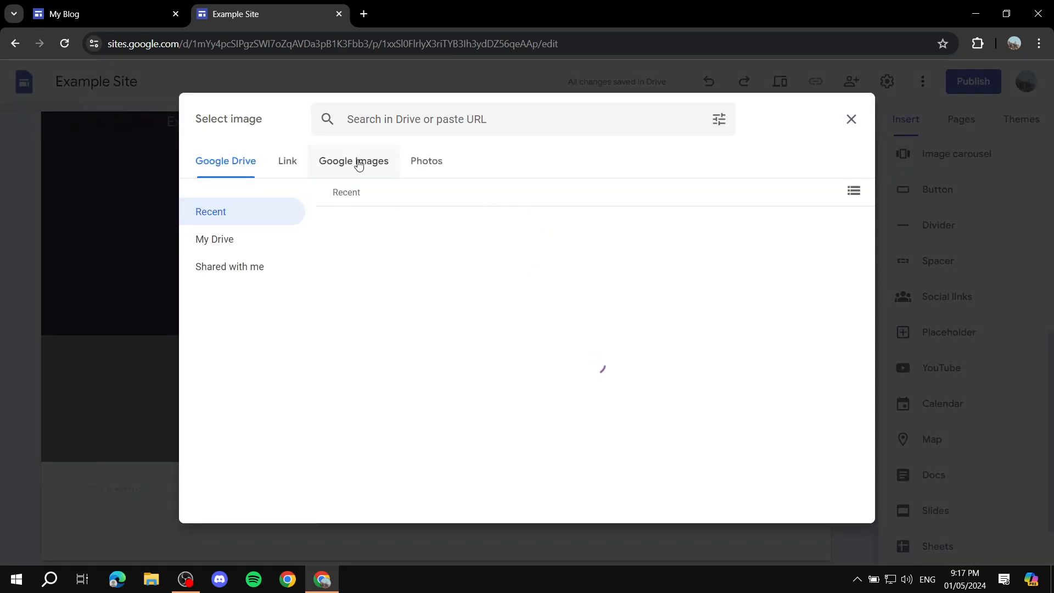
pyautogui.click(317, 168)
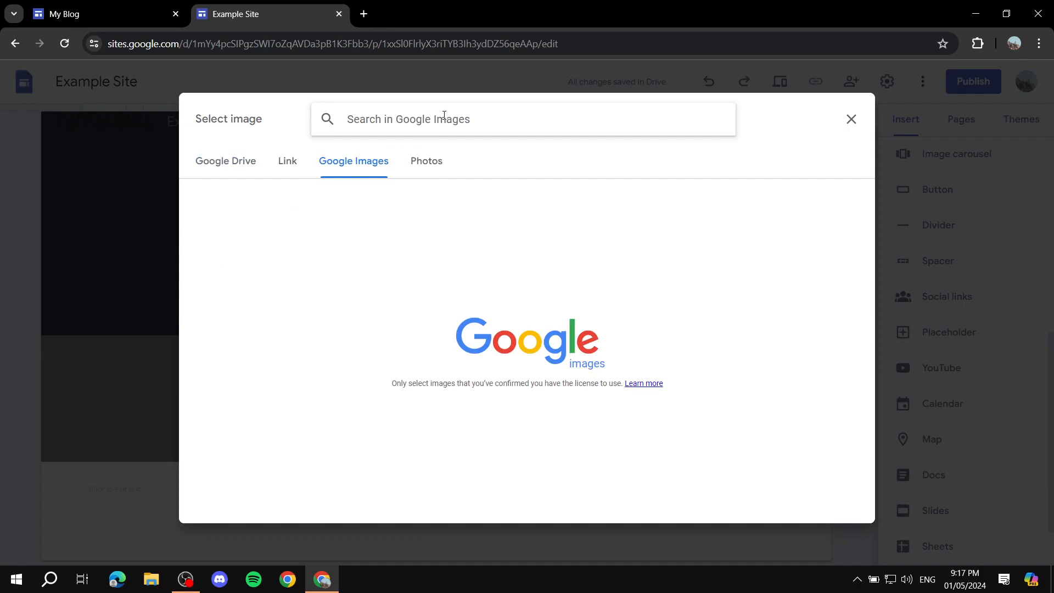
pyautogui.write('Facebook')
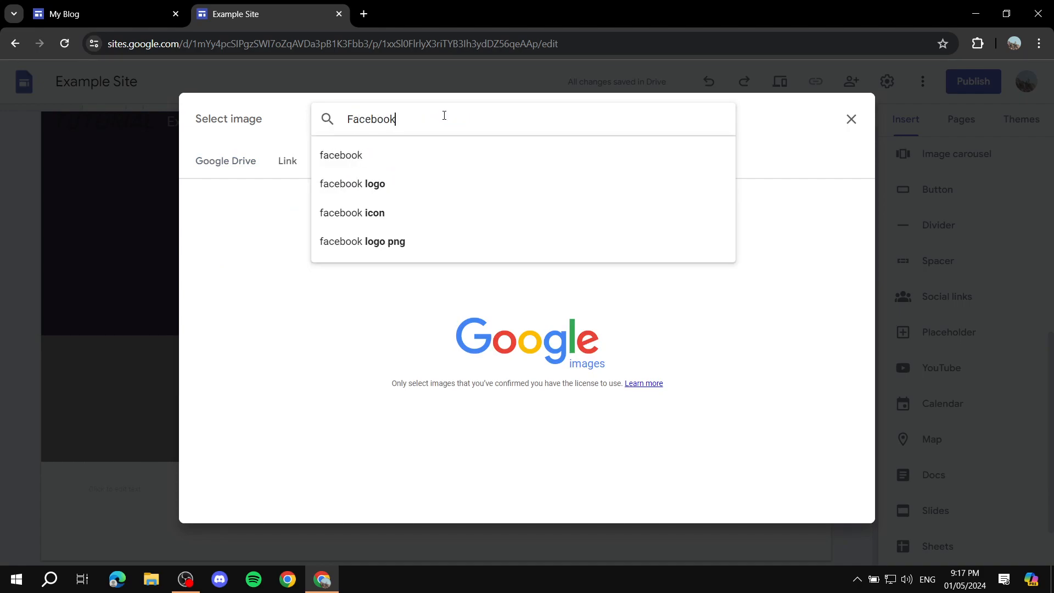
pyautogui.press('Return')
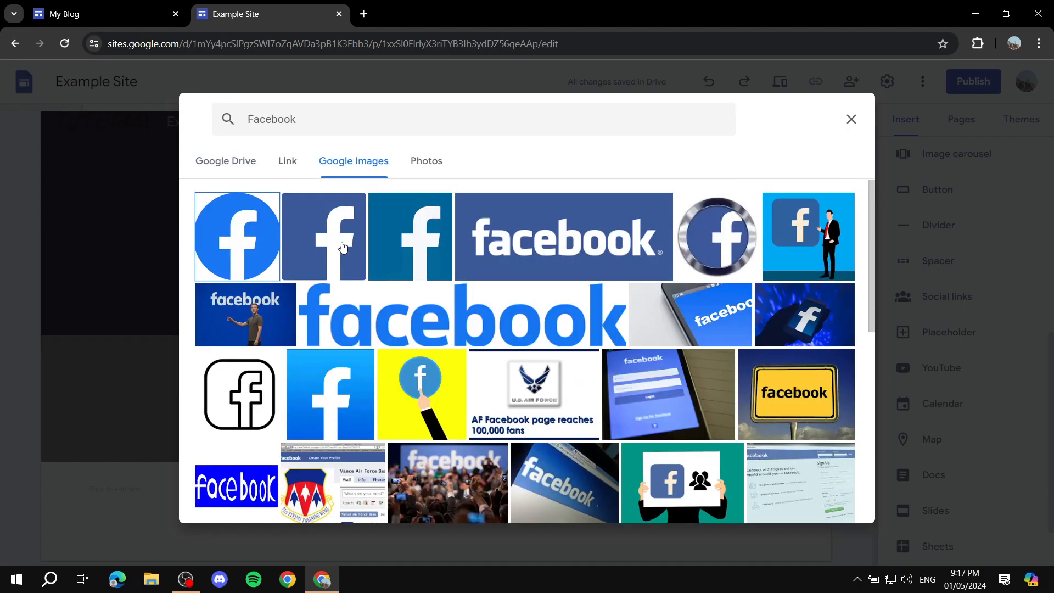
pyautogui.click(344, 248)
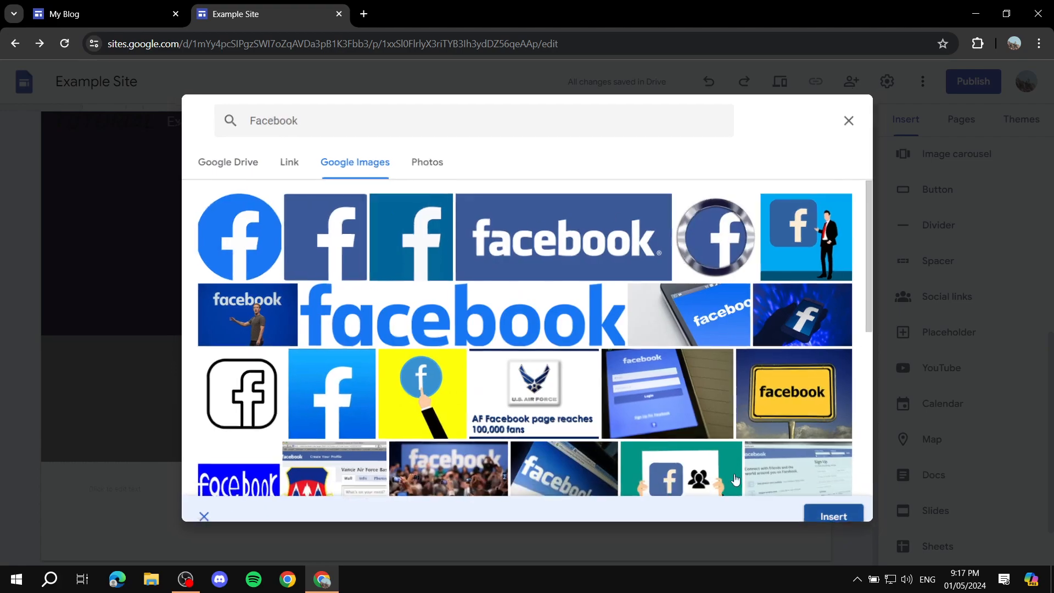
pyautogui.click(810, 503)
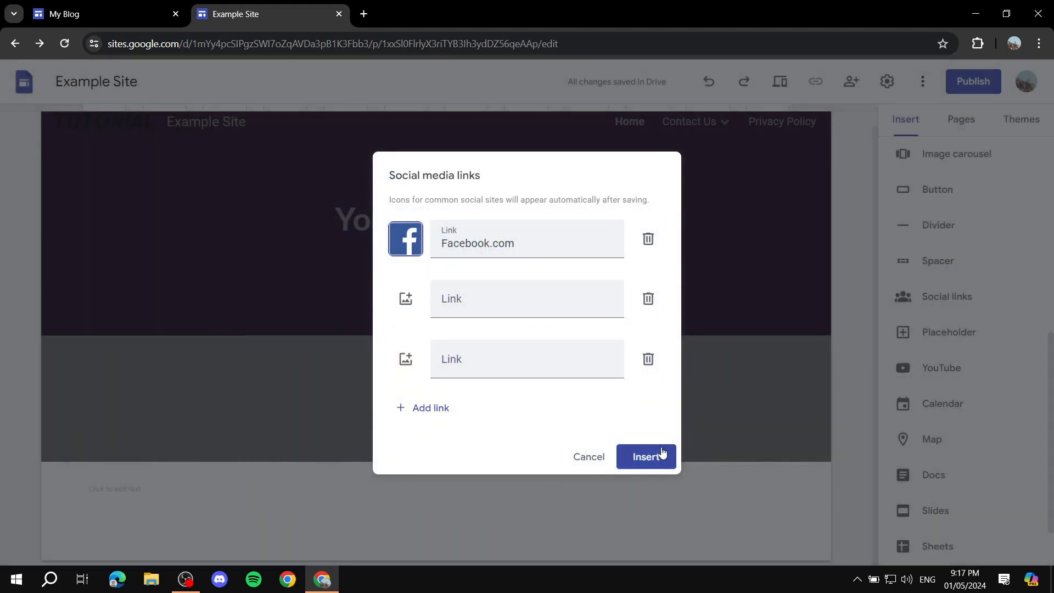
# Insert the social links into the footer and center them horizontally below the empty text section.
pyautogui.click(645, 457)
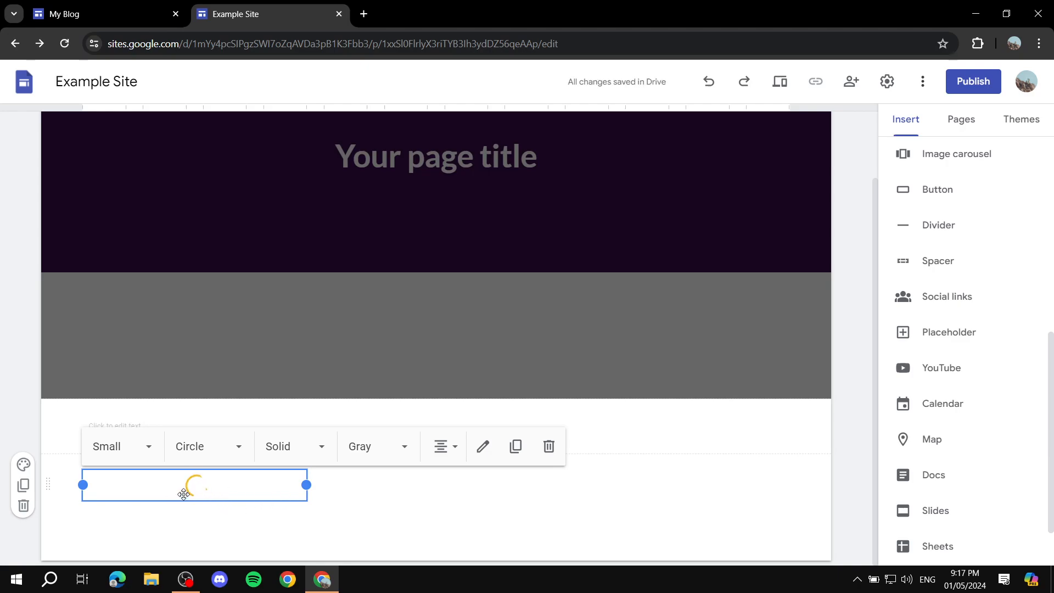
pyautogui.moveTo(209, 495); pyautogui.dragTo(421, 477)
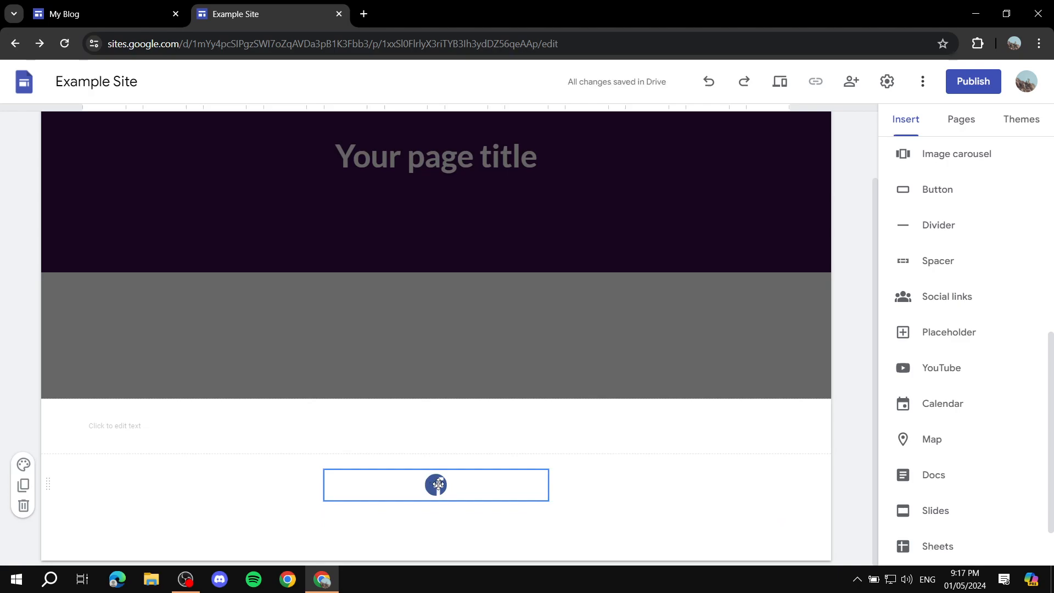
pyautogui.click(183, 446)
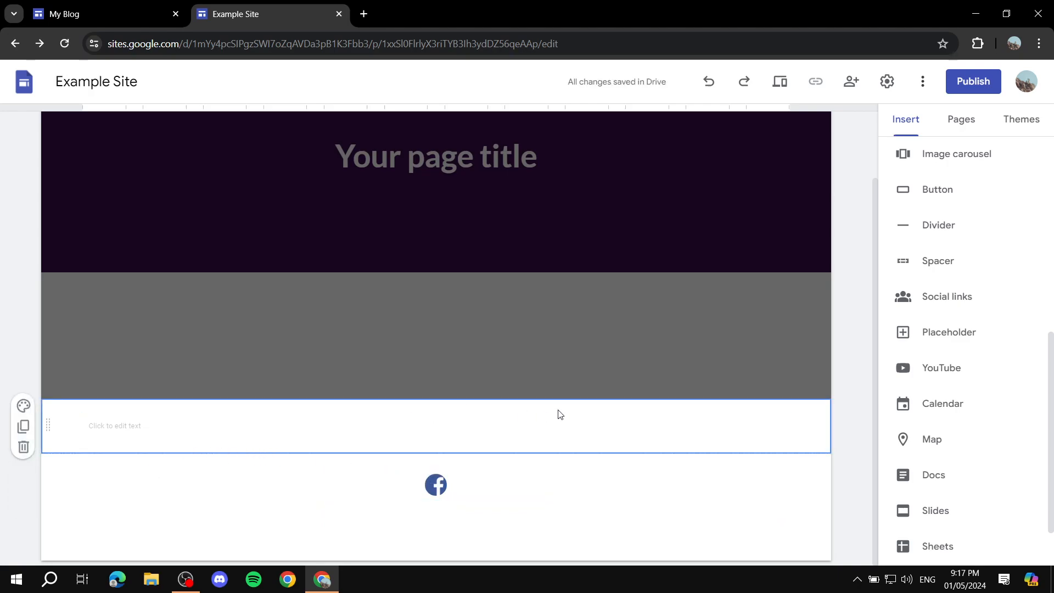
# Set the section color of the footer's empty text section to Style 2.
pyautogui.scroll(2, 502, 436)
pyautogui.scroll(-2, 701, 278)
pyautogui.click(23, 407)
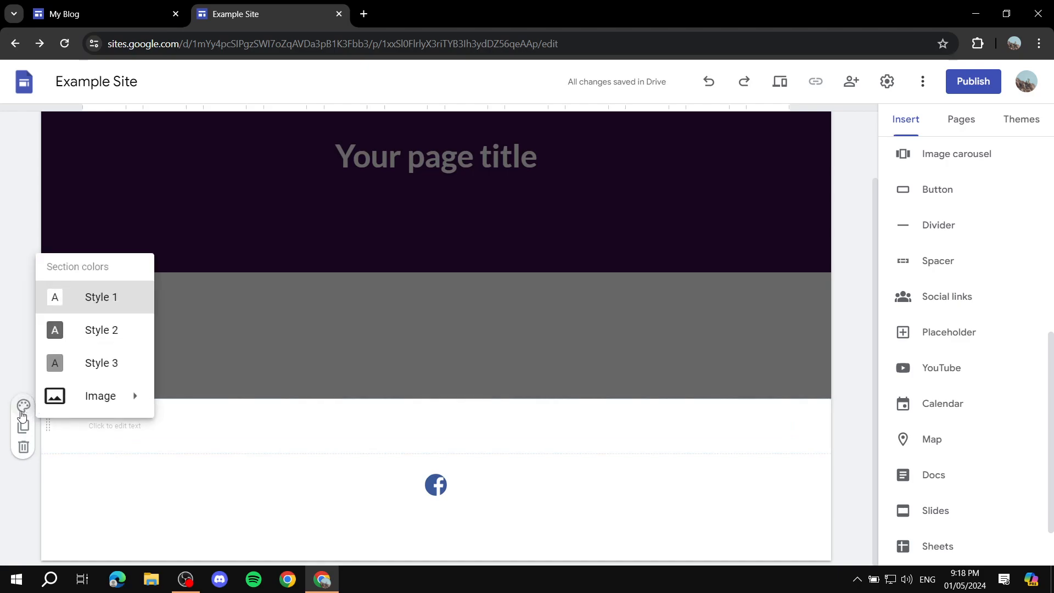
pyautogui.click(76, 338)
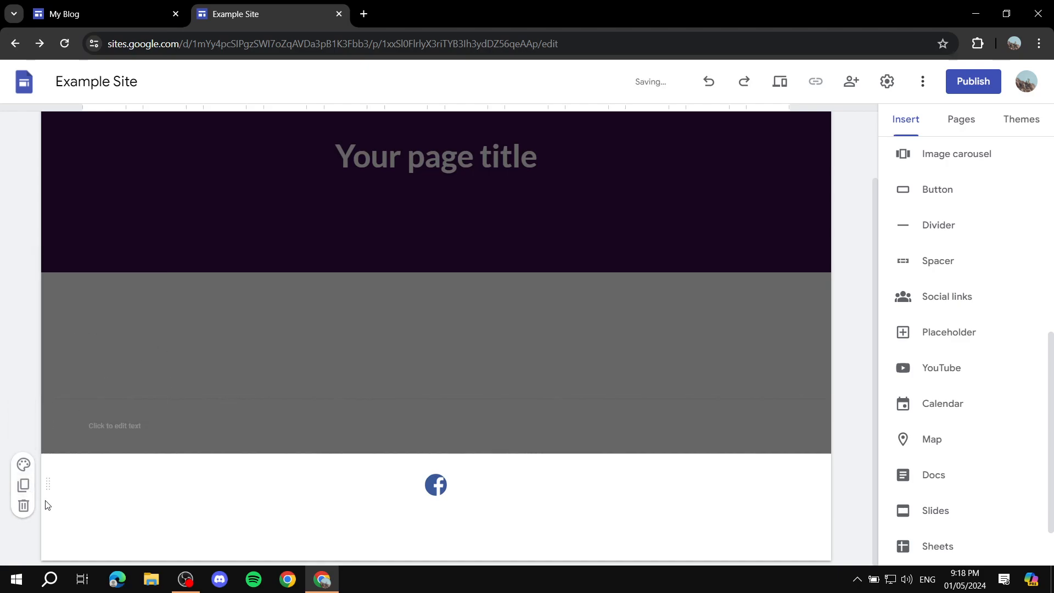
# Try Style 3 on the footer's social links section, set its section color to Style 2, and leave footer editing.
pyautogui.click(23, 464)
pyautogui.click(94, 419)
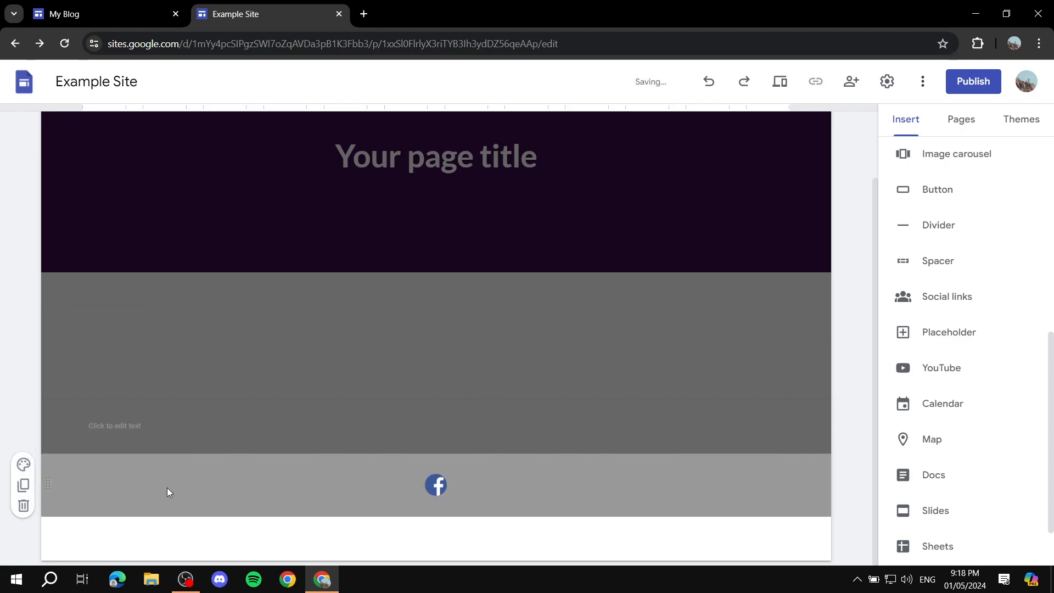
pyautogui.click(22, 465)
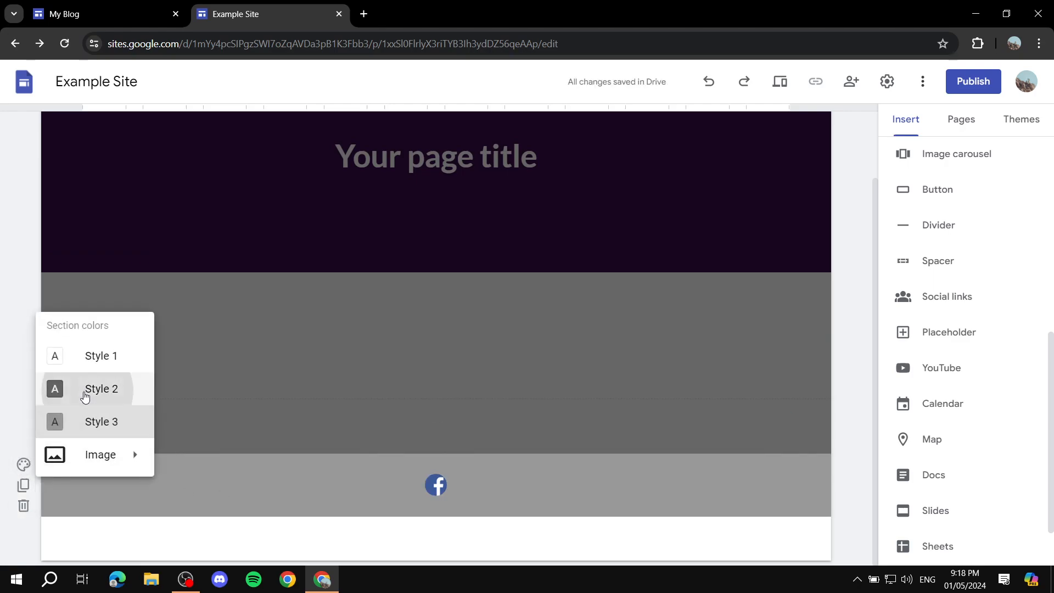
pyautogui.click(84, 388)
pyautogui.click(24, 467)
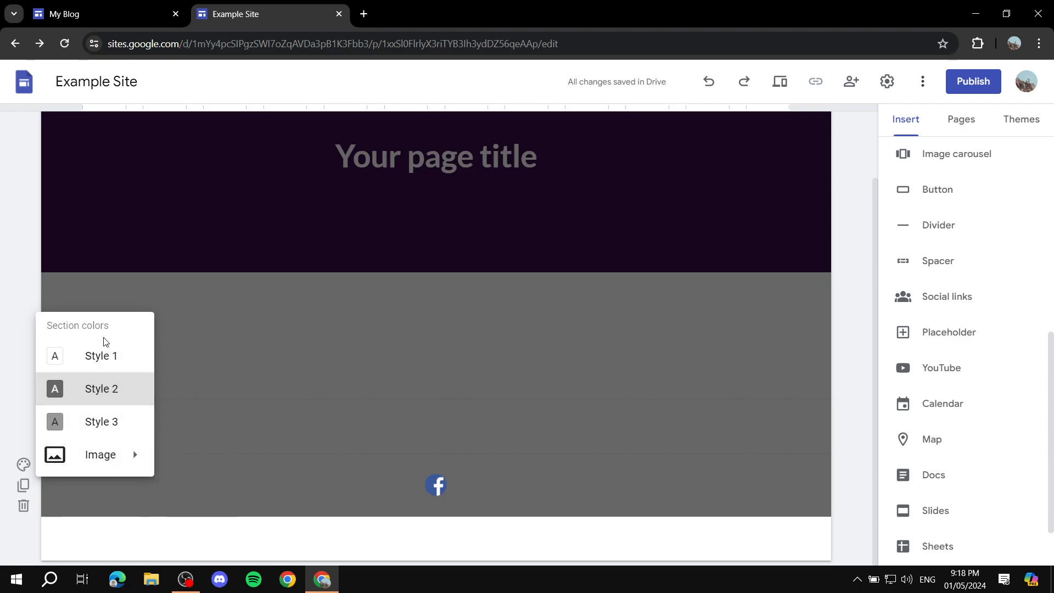
pyautogui.click(324, 378)
pyautogui.click(1013, 122)
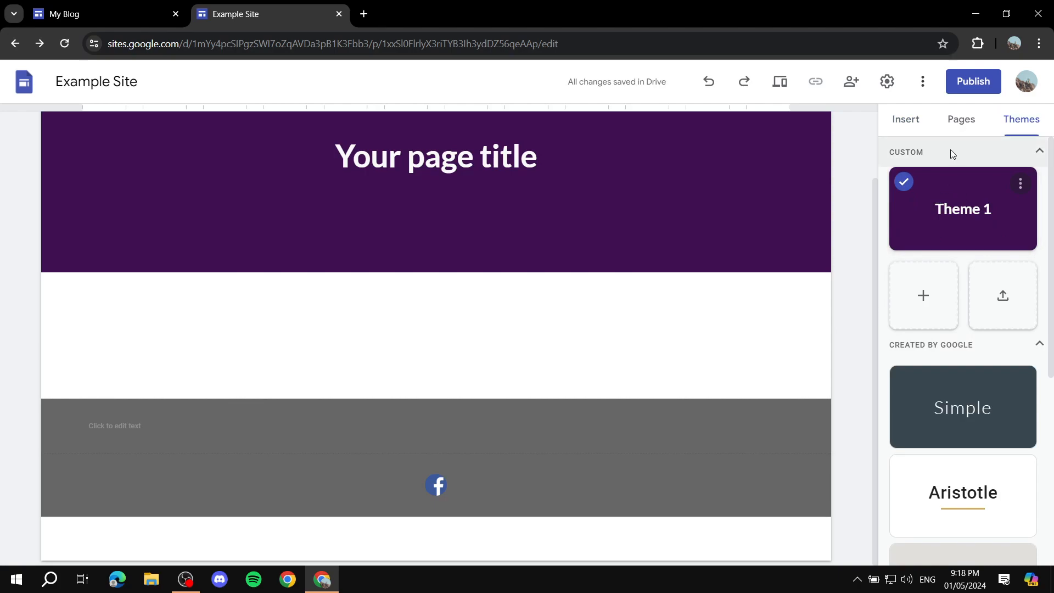
pyautogui.click(909, 119)
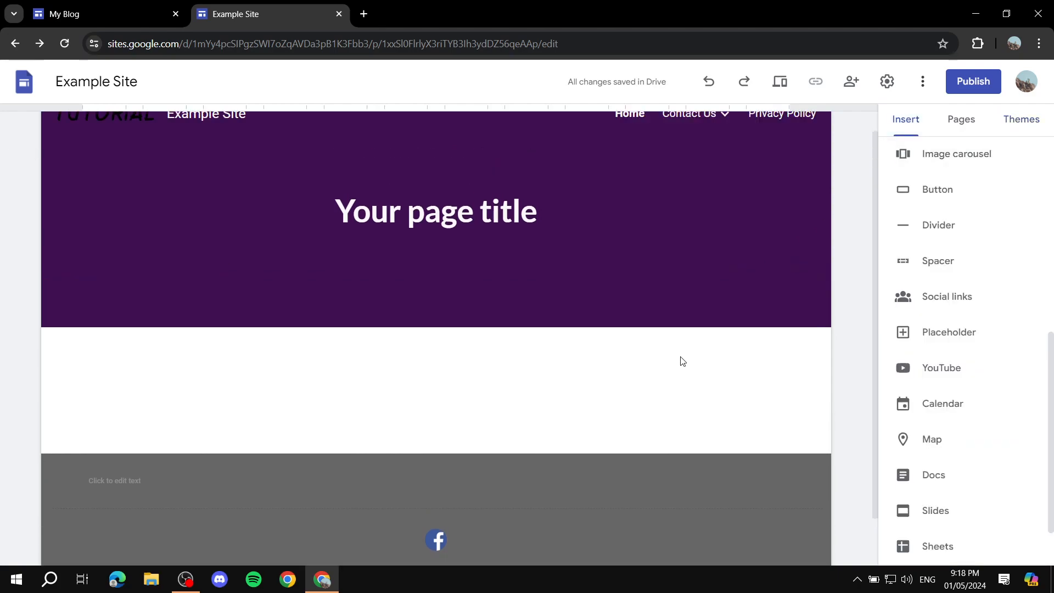